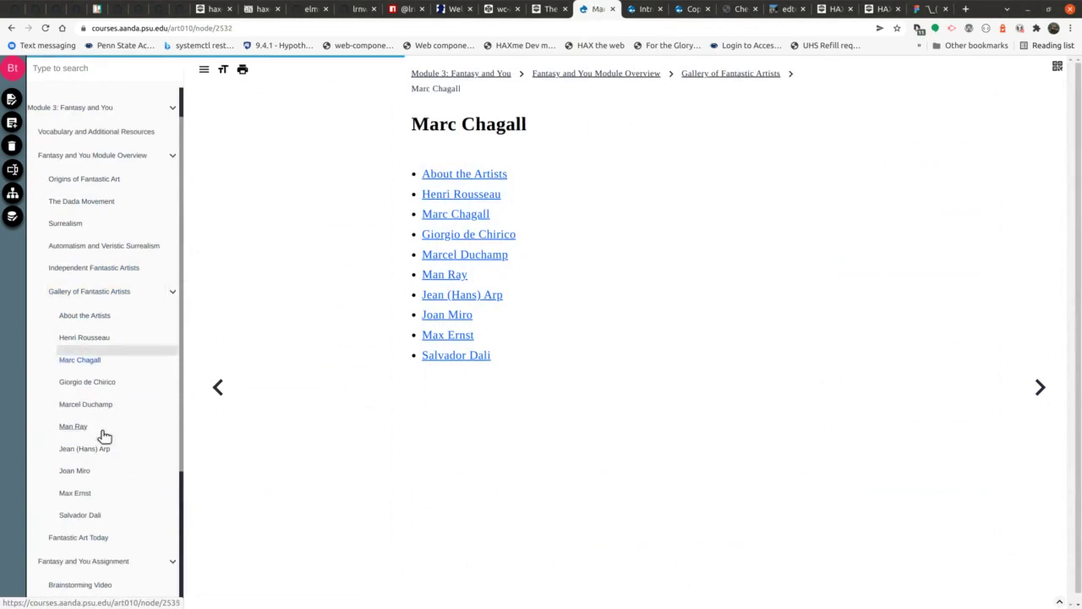
# Browse the Module 3 lesson pages through the course outline, including Salvador Dali, About the Artists and Vocabulary and Additional Resources.
pyautogui.click(99, 433)
pyautogui.click(101, 457)
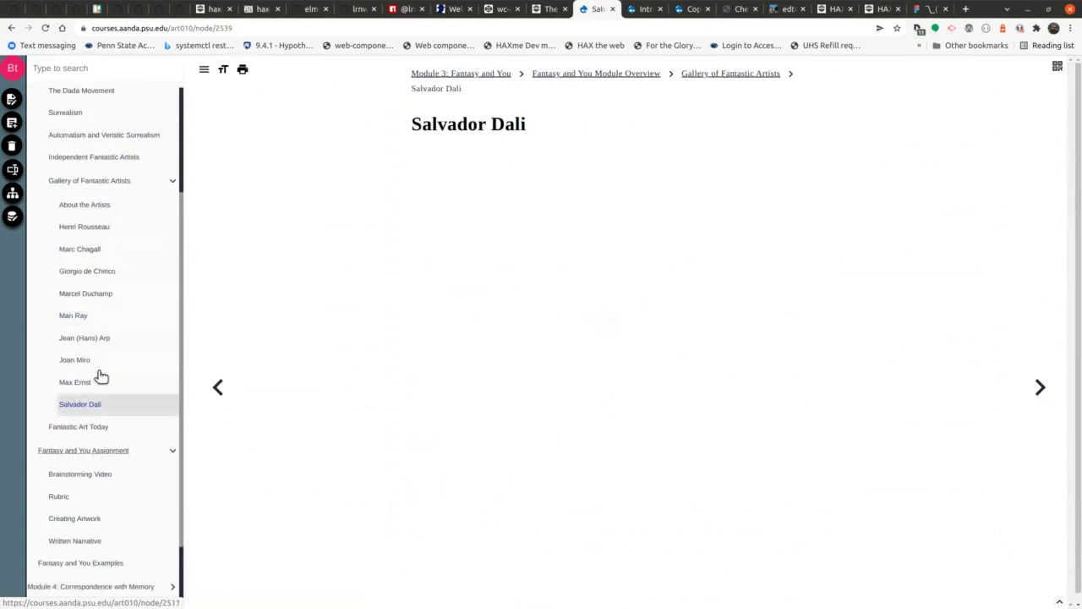
pyautogui.click(109, 293)
pyautogui.click(110, 274)
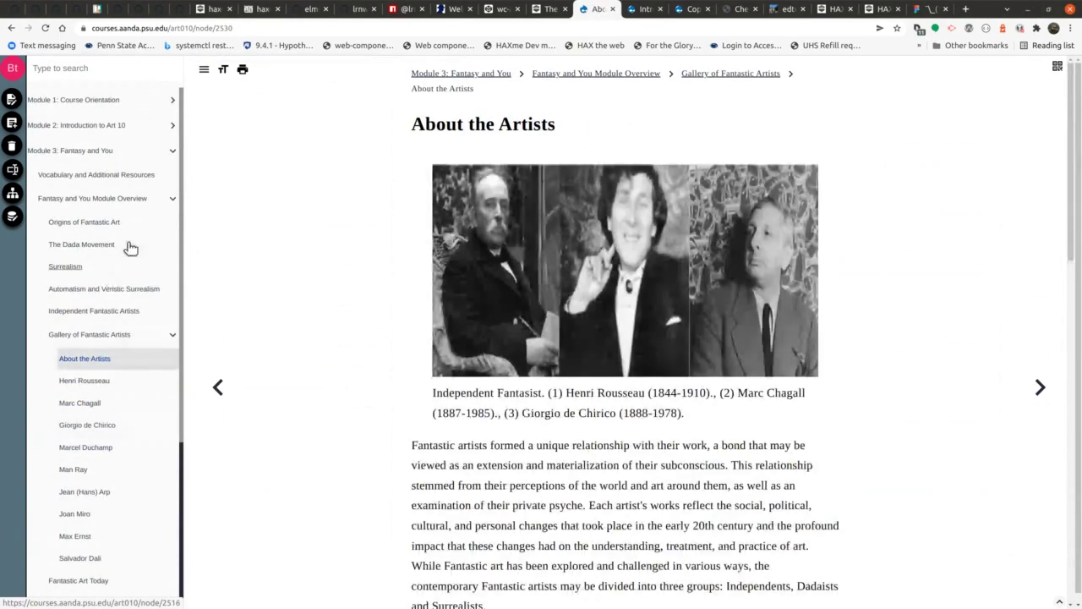
pyautogui.click(121, 181)
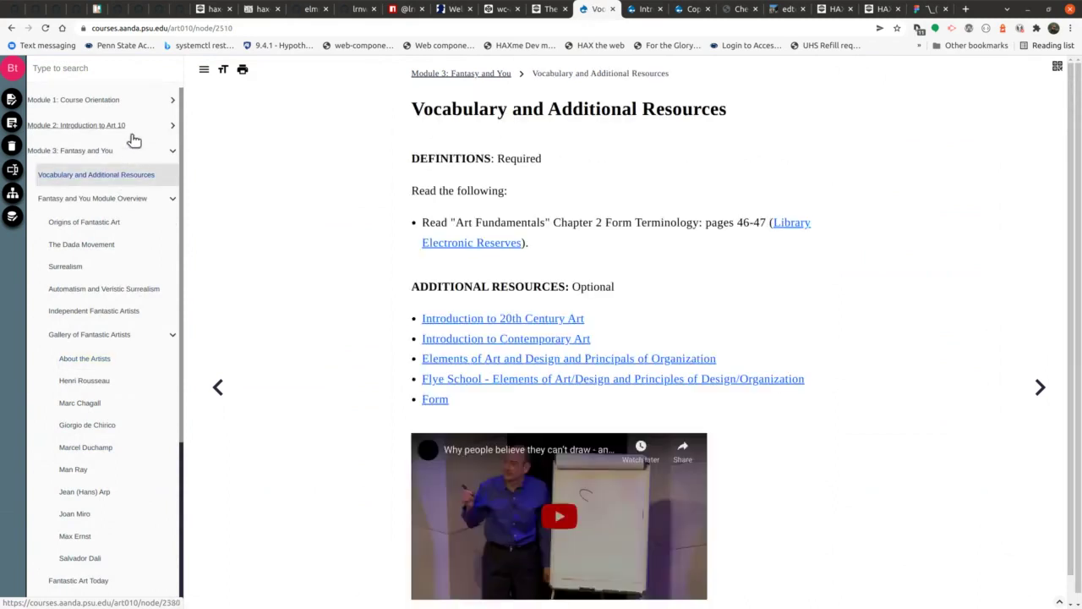
pyautogui.click(130, 132)
pyautogui.click(106, 161)
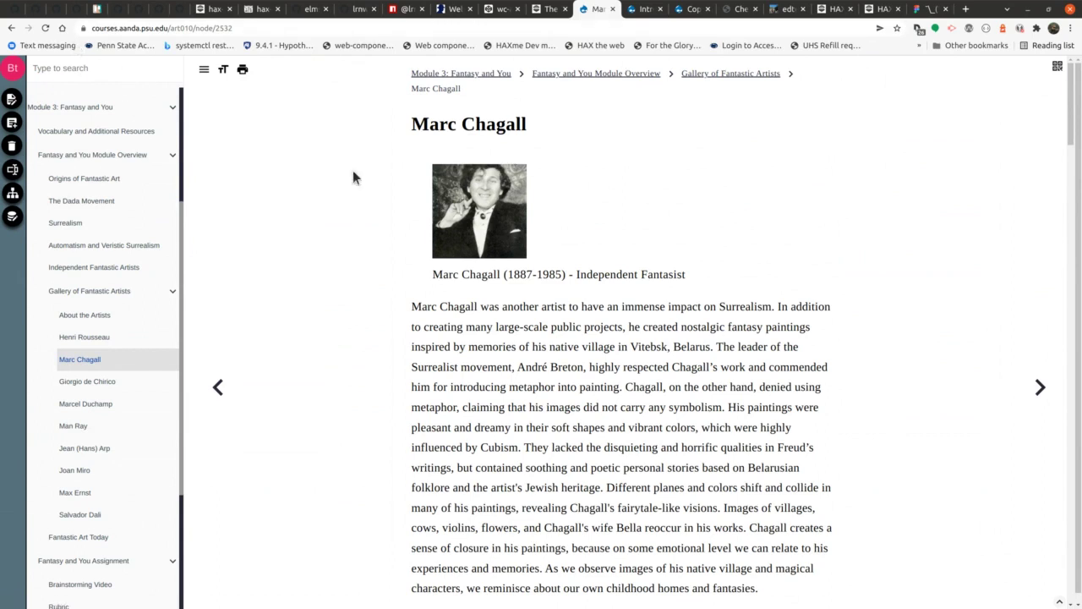
# Reload the Marc Chagall page and inspect the markup of its Fantasy and You Module Overview breadcrumb link.
pyautogui.click(47, 29)
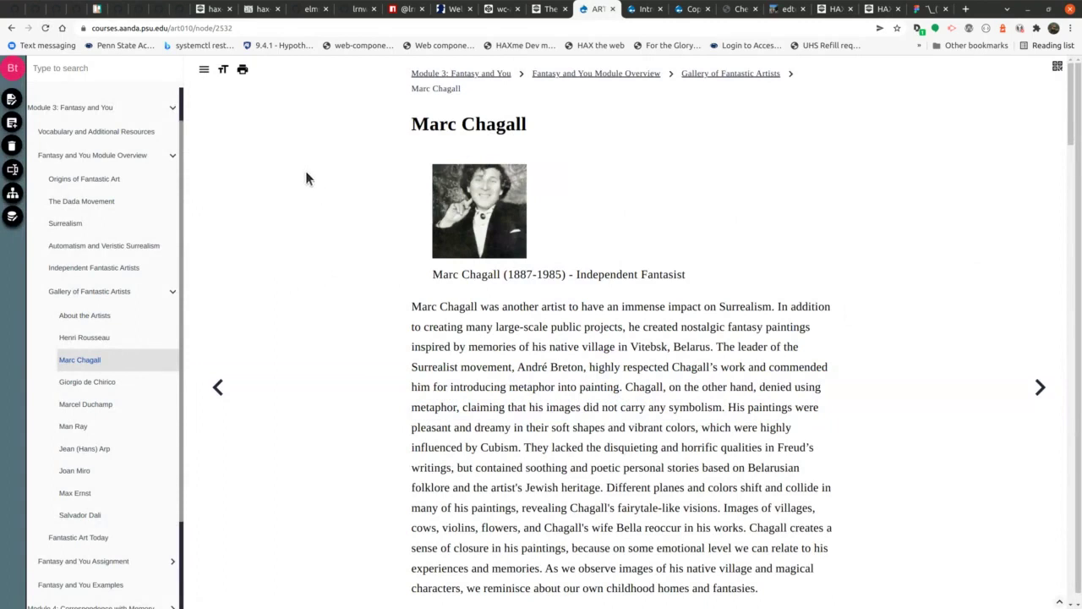
pyautogui.rightClick(569, 75)
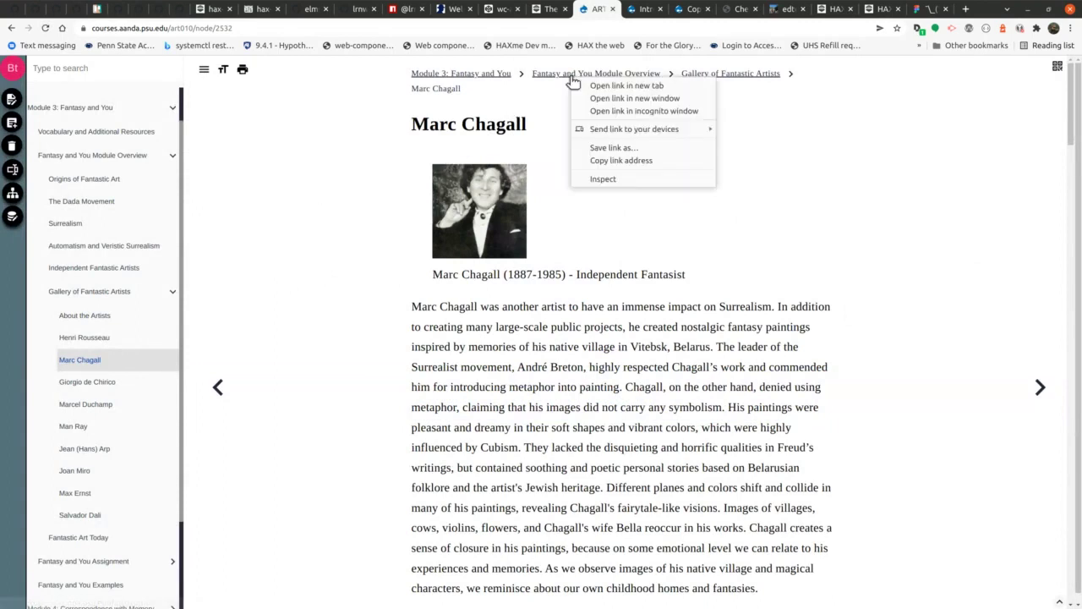
pyautogui.click(631, 178)
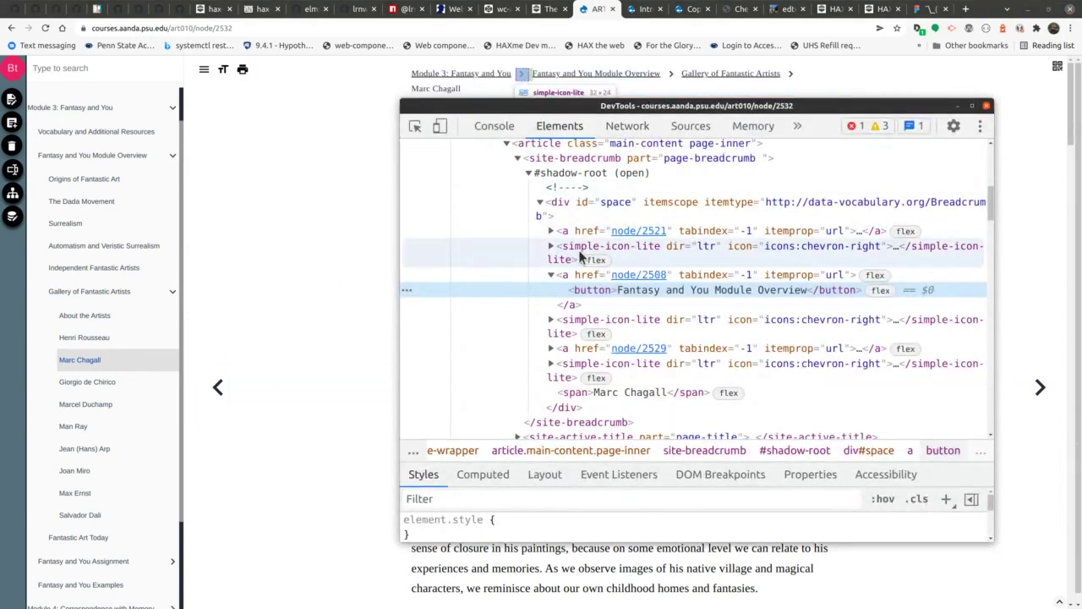
# Filter the page's network requests by "json", clear the filter and close the developer tools.
pyautogui.click(632, 132)
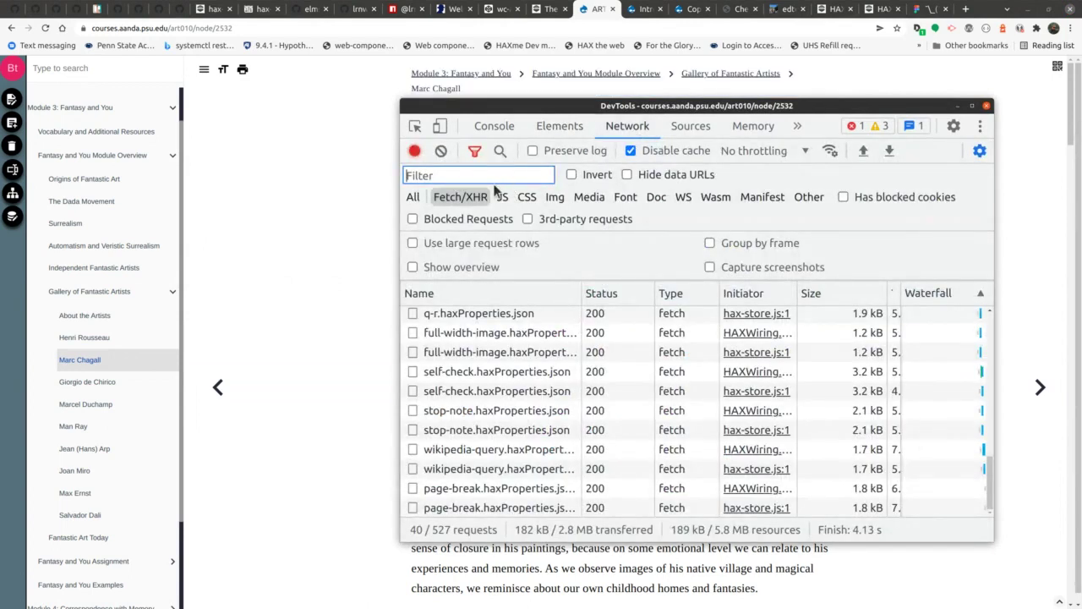
pyautogui.write('json')
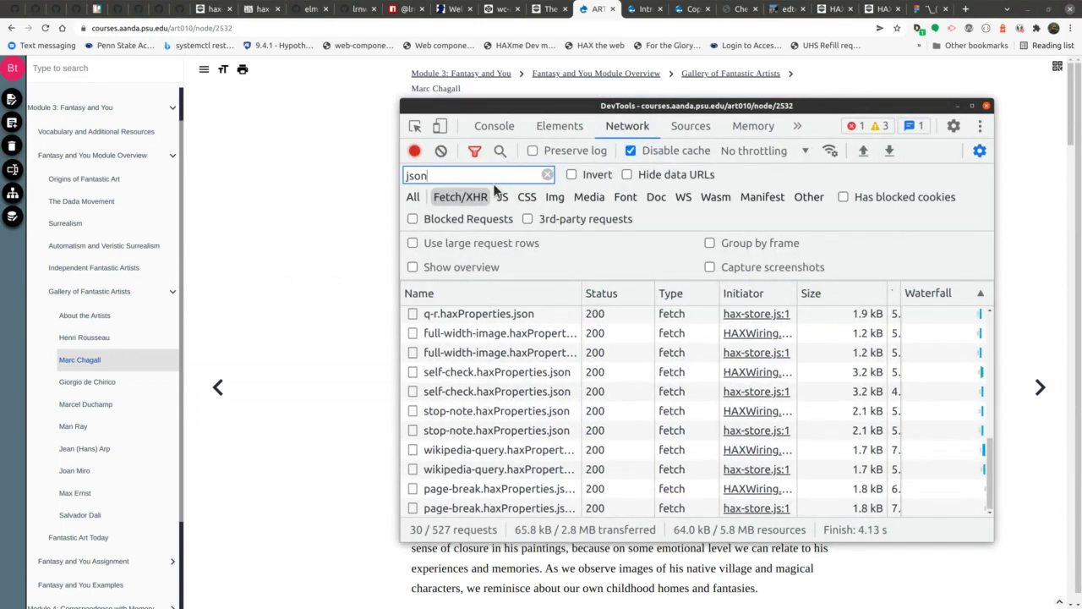
pyautogui.click(548, 175)
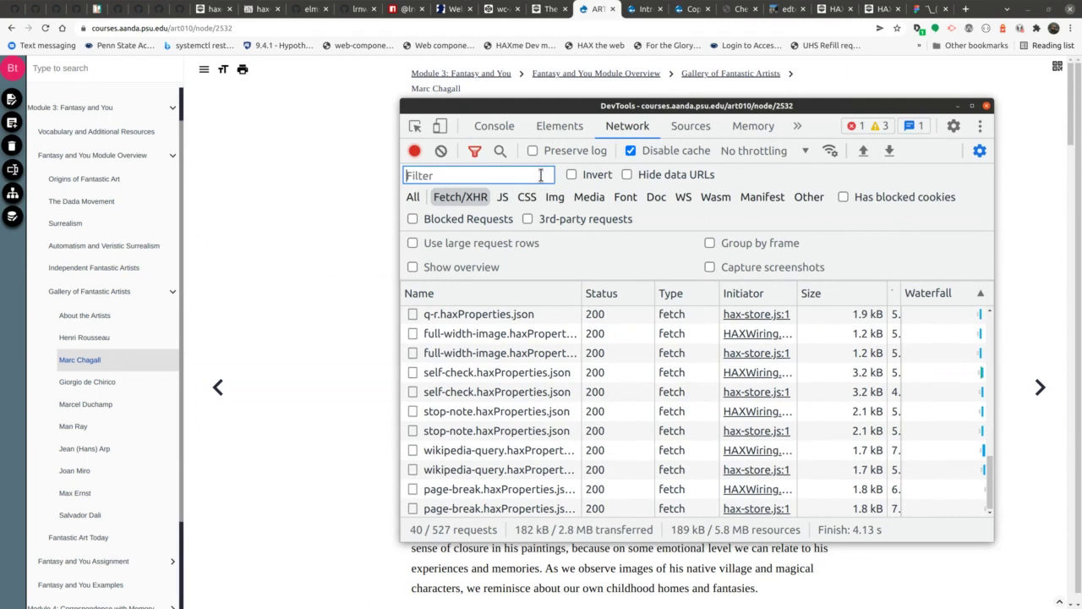
pyautogui.click(986, 106)
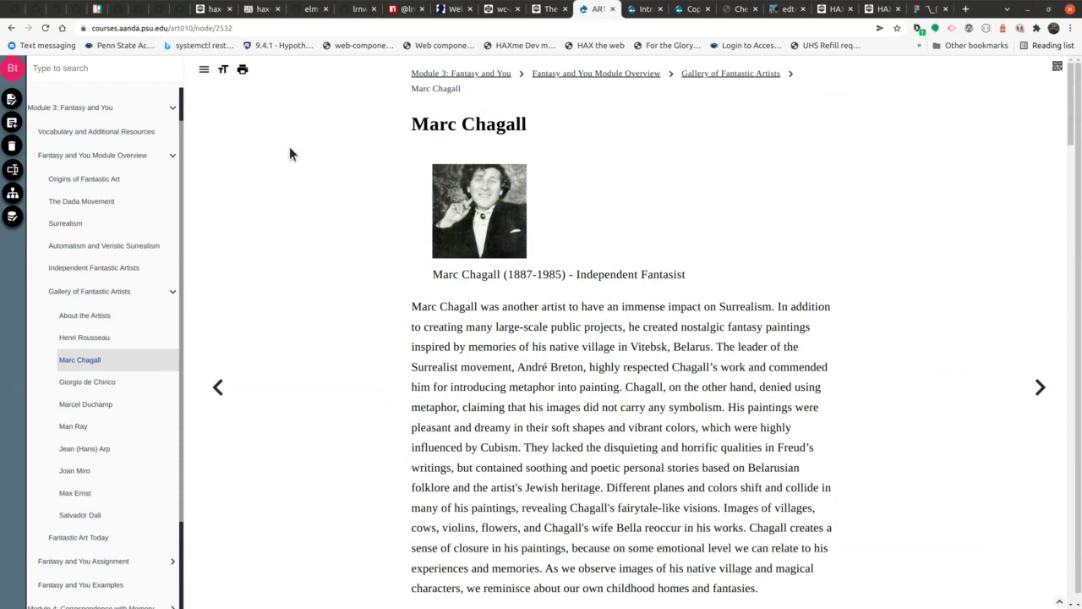
# View the Origins of Fantastic Art page of the course.
pyautogui.click(96, 179)
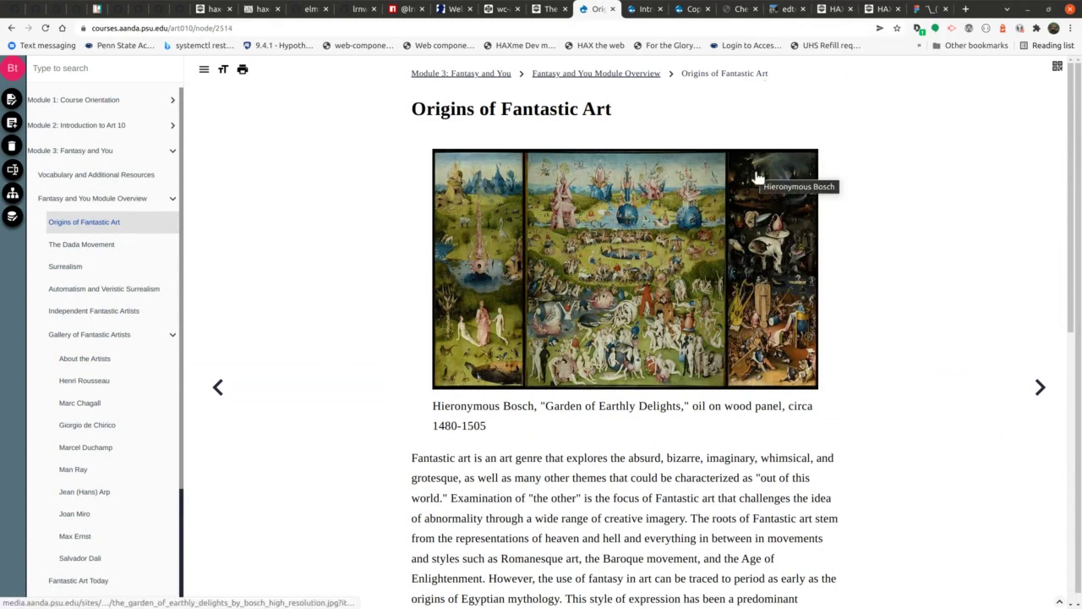
# Switch to the HAXcms sites overview, reload it, open the clunkyform site and start editing its welcome page.
pyautogui.click(836, 10)
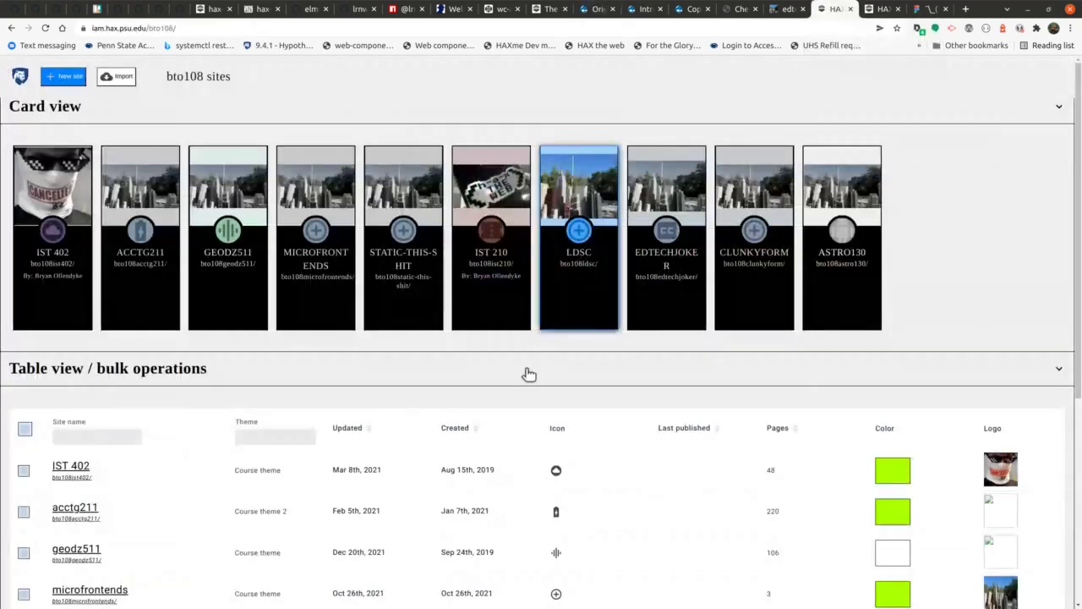
pyautogui.click(47, 28)
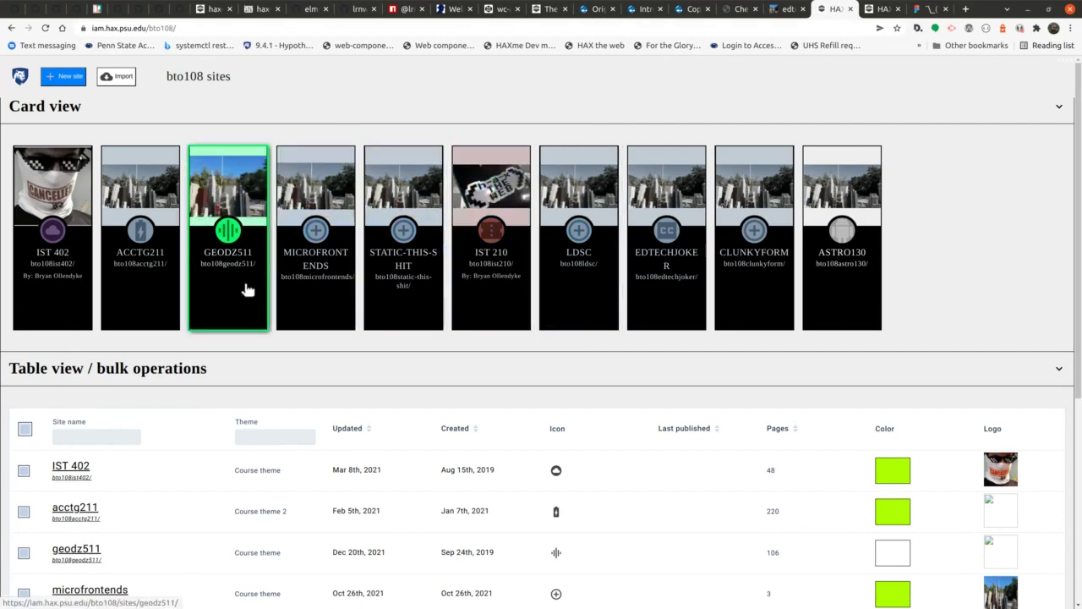
pyautogui.click(768, 289)
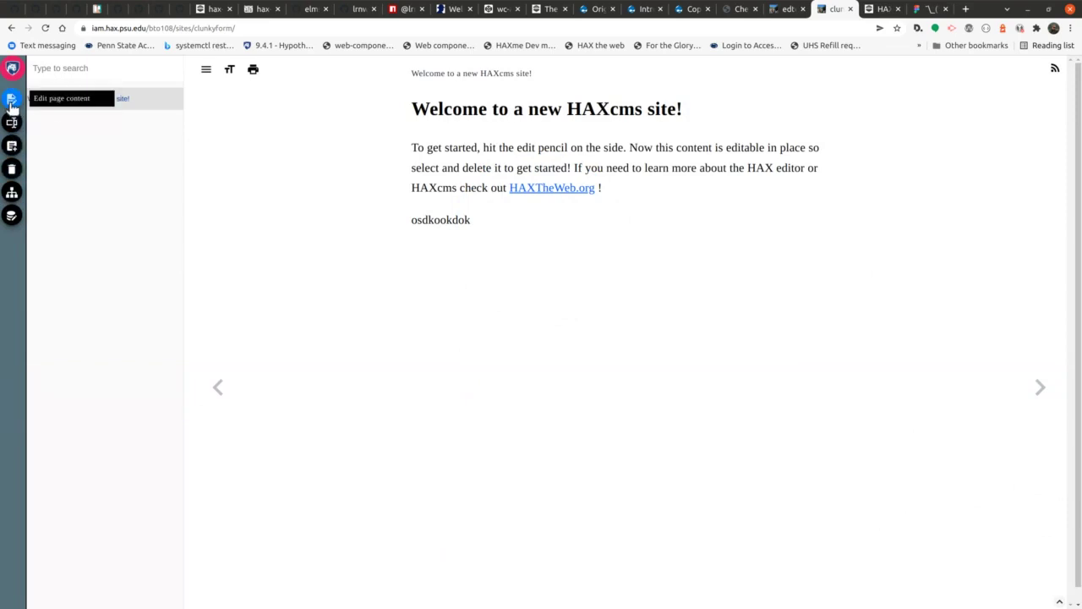
pyautogui.click(12, 98)
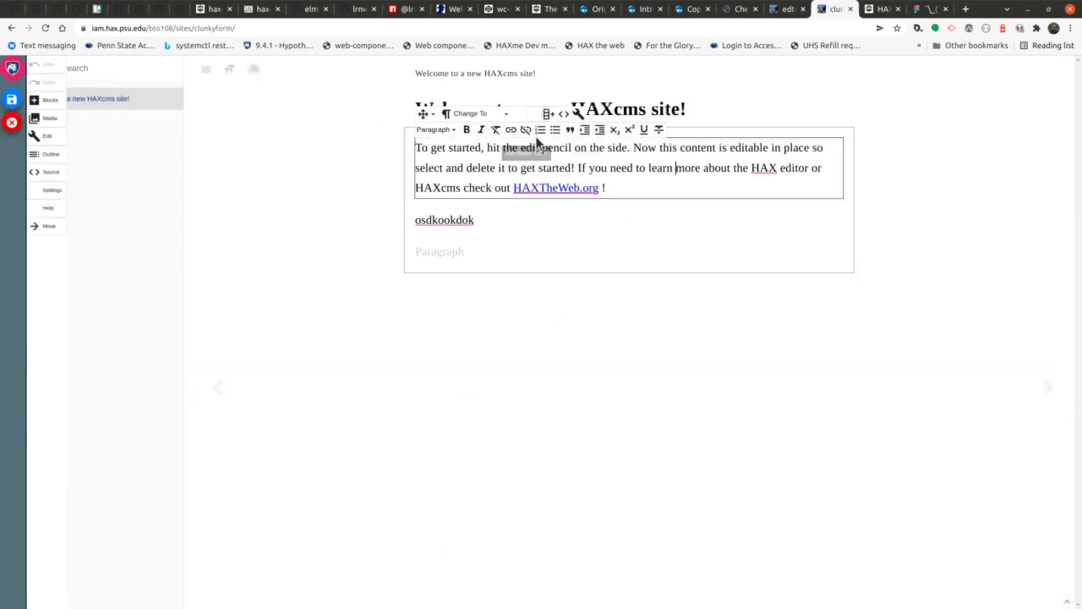
pyautogui.click(471, 167)
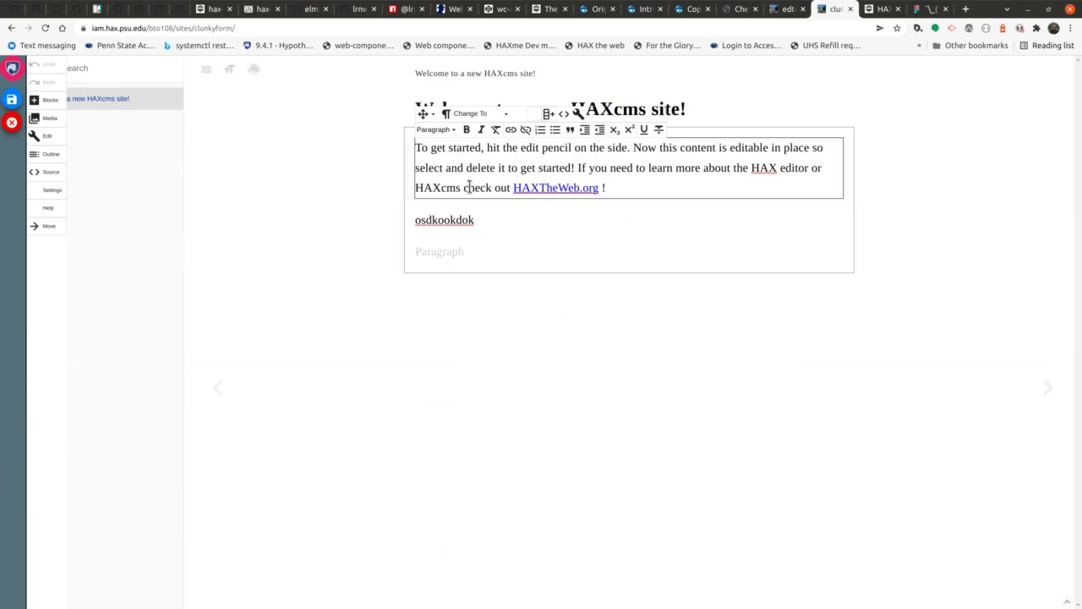
pyautogui.click(430, 115)
pyautogui.click(495, 217)
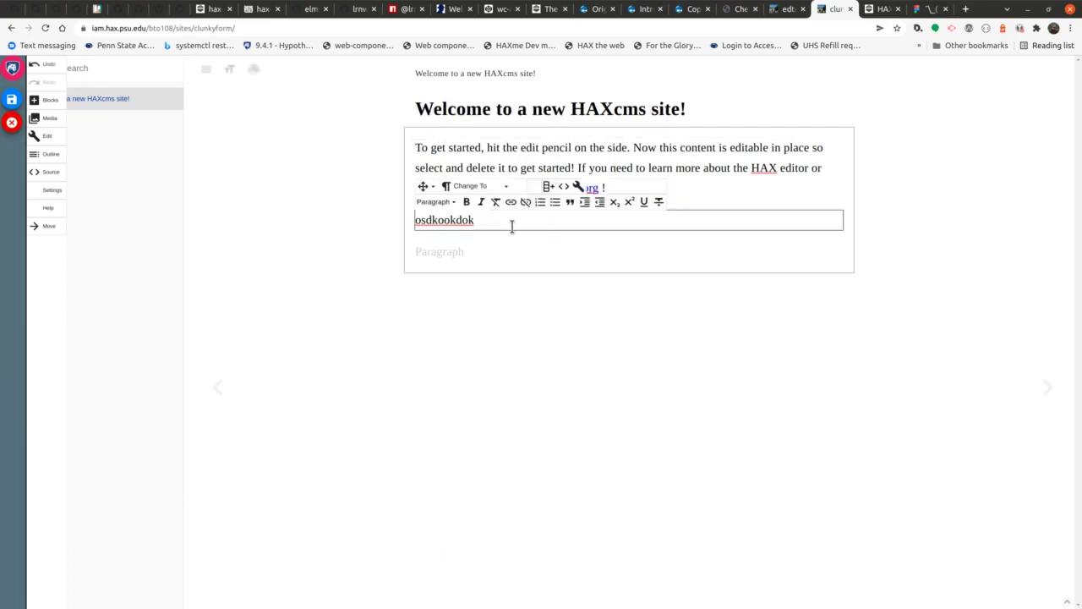
# Turn the empty paragraph below "osdkookdok" into a bulleted list with the items "things", "stuff" and "whatever".
pyautogui.click(476, 253)
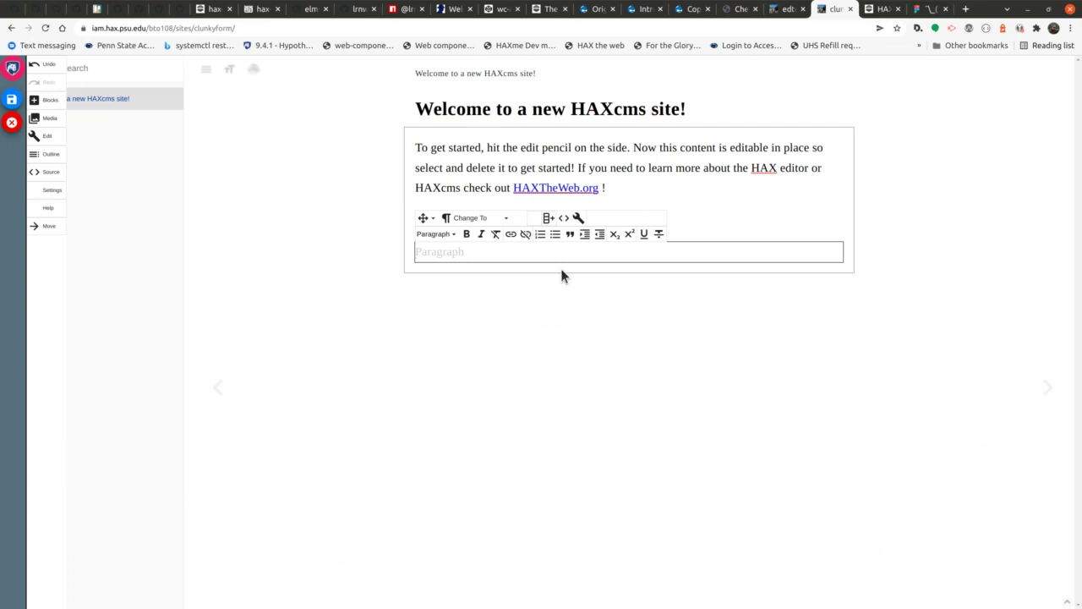
pyautogui.write('-')
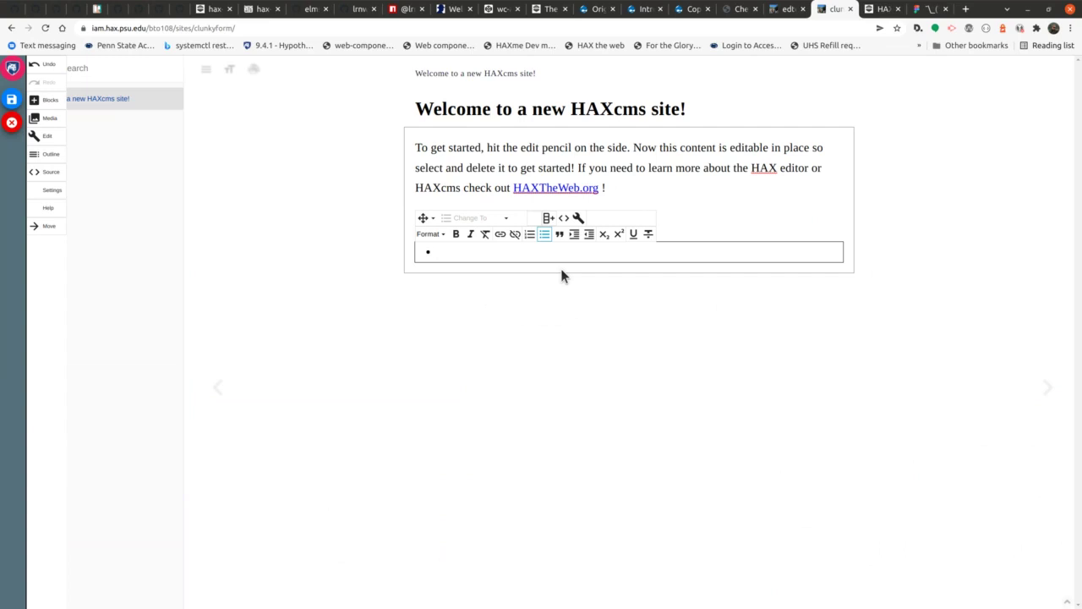
pyautogui.write('things')
pyautogui.press('Return')
pyautogui.write('stuff')
pyautogui.press('Return')
pyautogui.write('whatever')
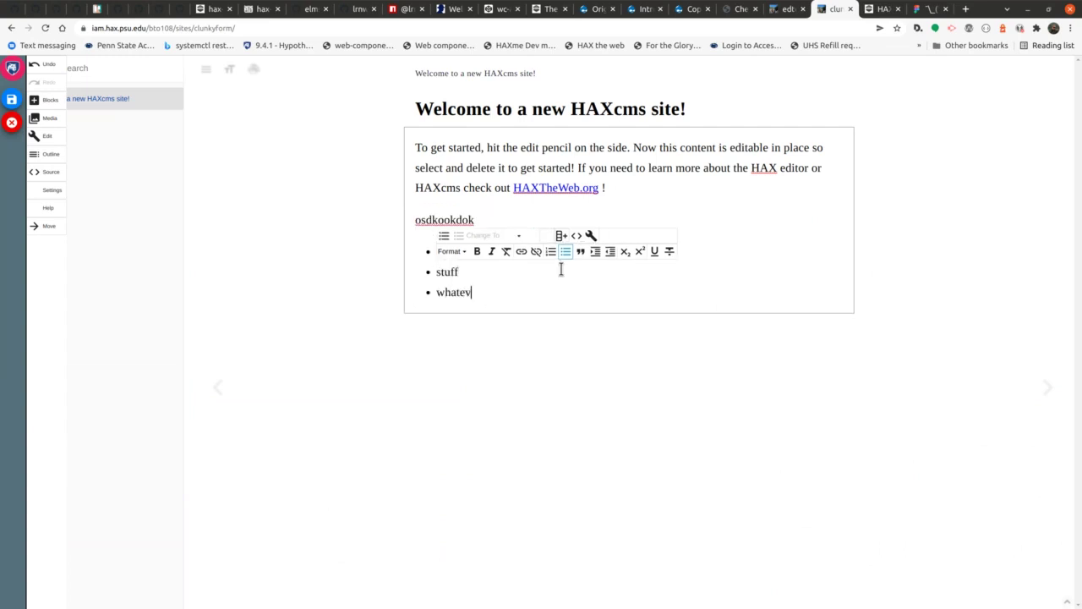
# Put the introductory paragraph in a two-column layout and move the "osdkookdok" paragraph into the second column.
pyautogui.click(618, 168)
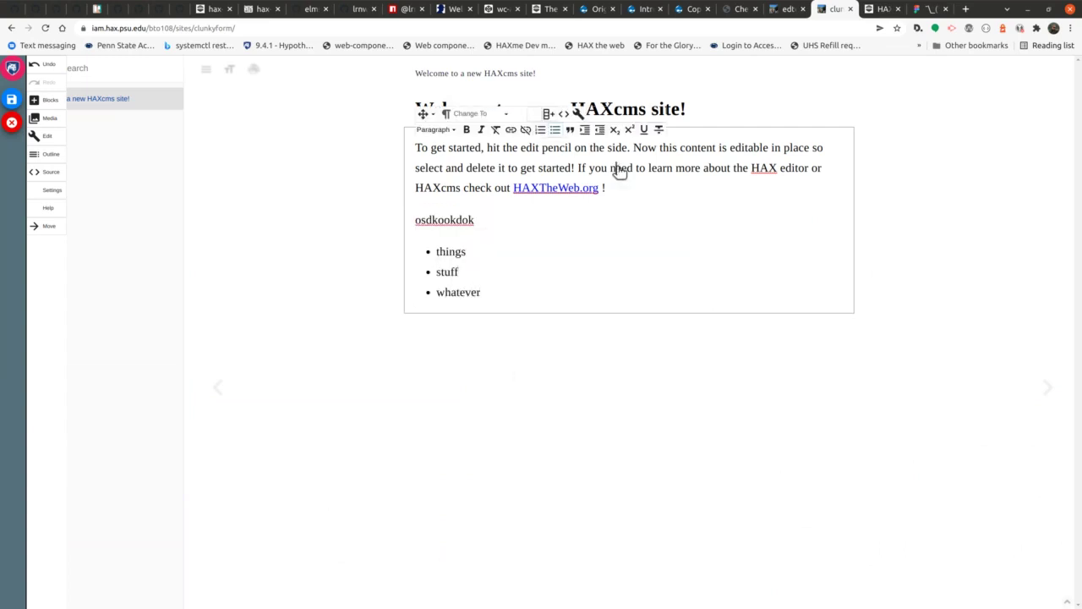
pyautogui.click(548, 115)
pyautogui.click(488, 309)
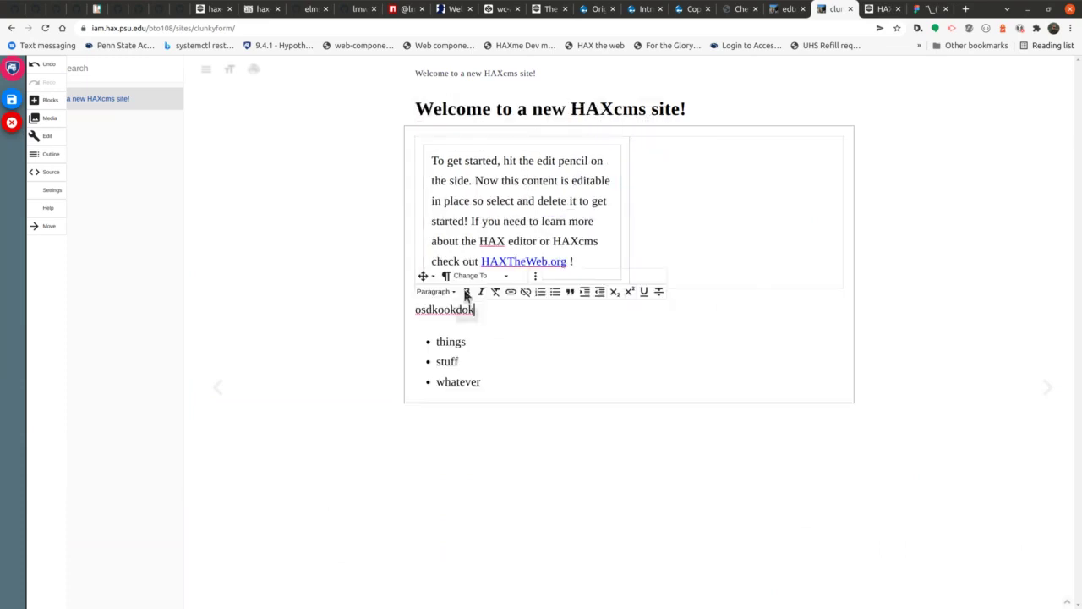
pyautogui.moveTo(423, 269); pyautogui.dragTo(696, 193)
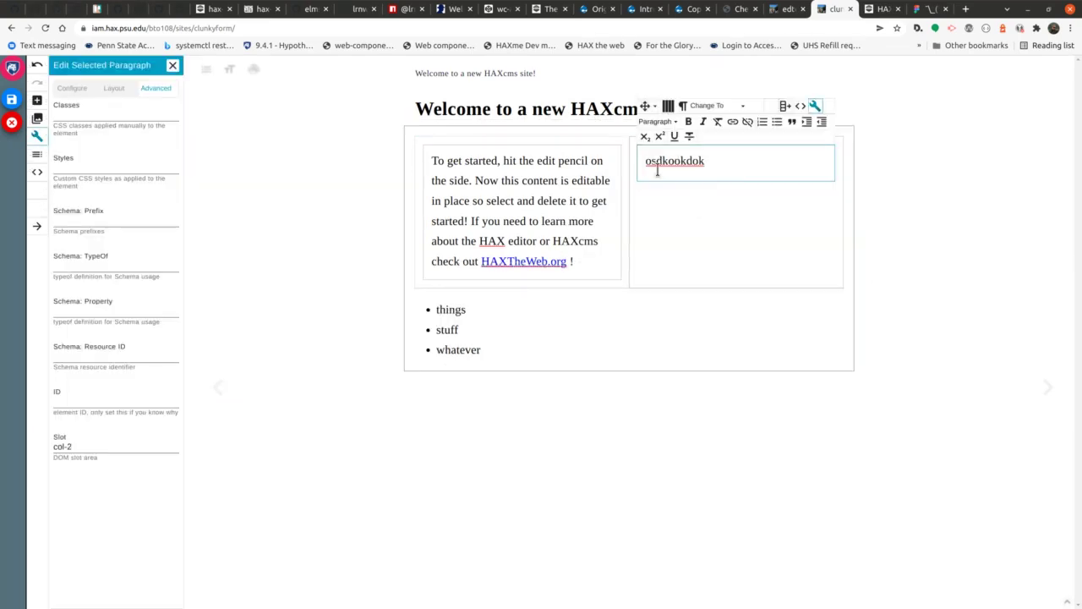
# Add the paragraph "and add more content" below "osdkookdok" in the second column, and an empty paragraph after the bulleted list.
pyautogui.press('Return')
pyautogui.write('and add more content')
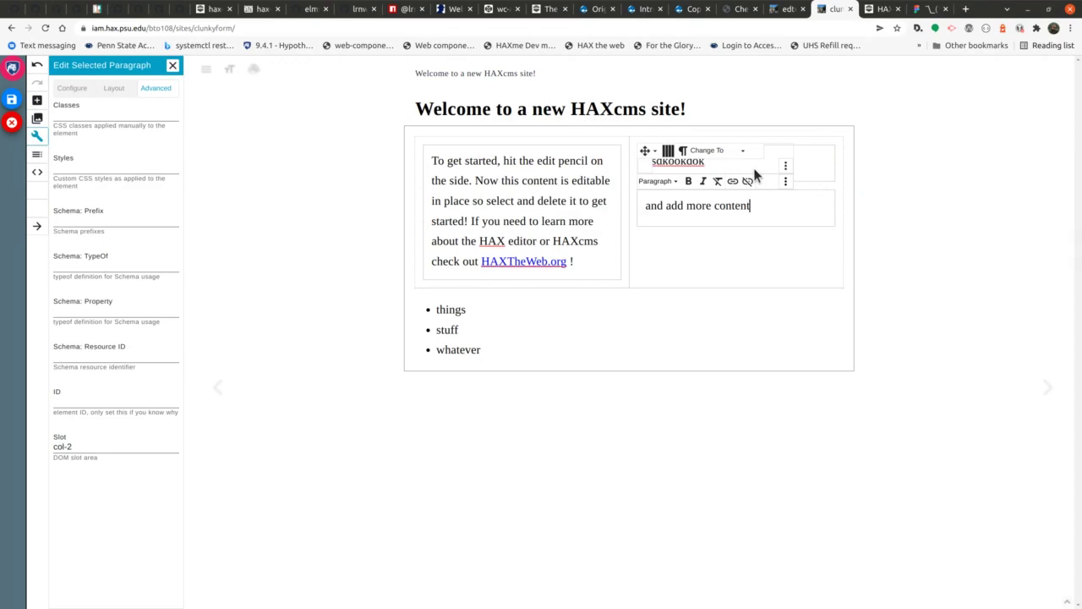
pyautogui.click(541, 353)
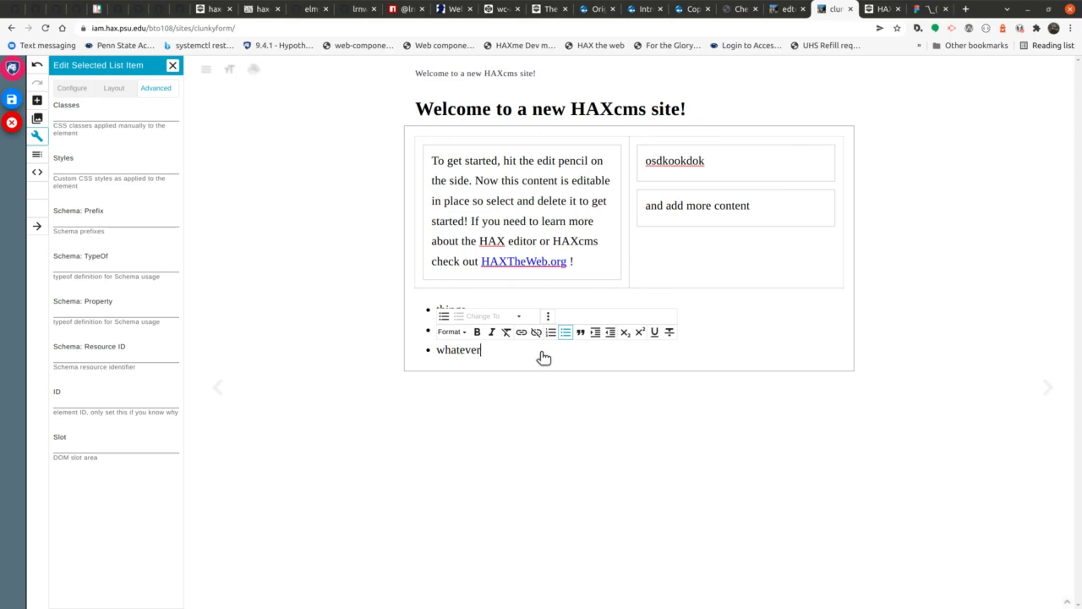
pyautogui.press('Return')
pyautogui.press('Return')
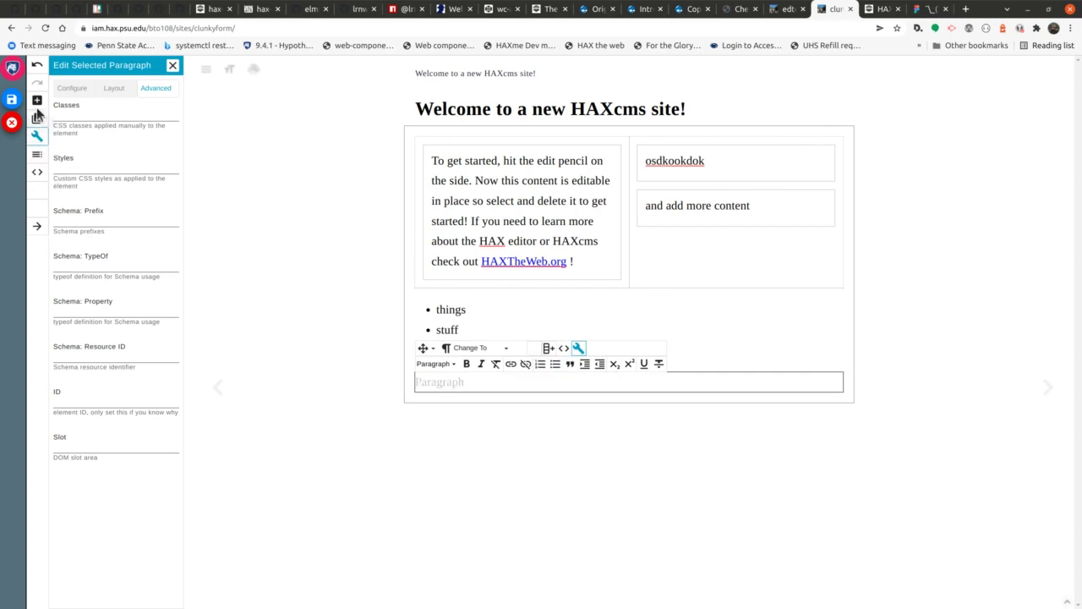
# Examine the page's HTML source, in particular the grid-plate element and the paragraphs slotted into its columns, and close the source view.
pyautogui.click(37, 173)
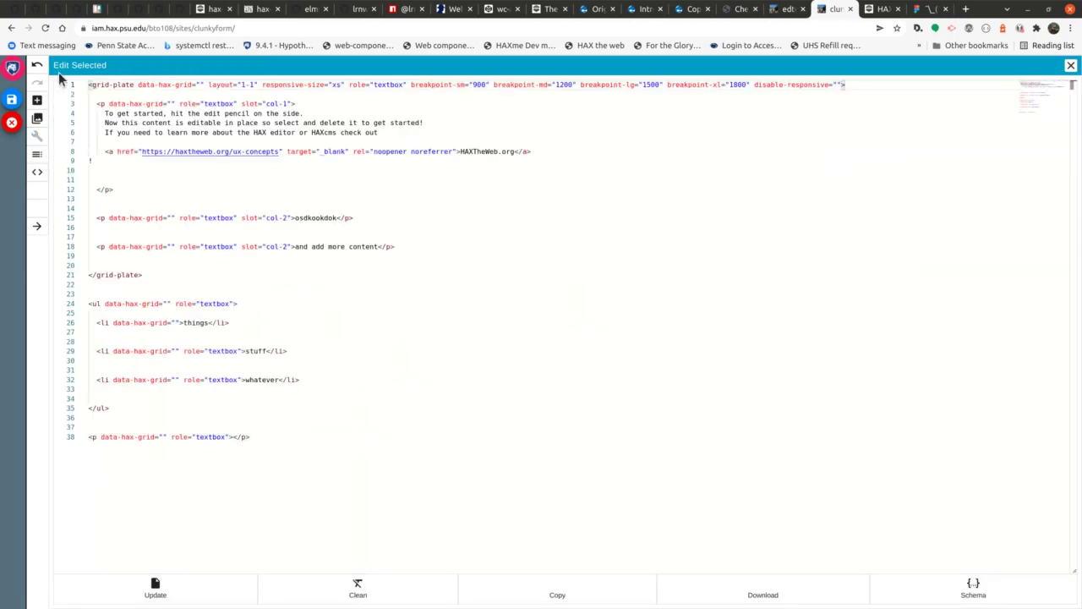
pyautogui.moveTo(89, 84); pyautogui.dragTo(170, 123)
pyautogui.click(231, 256)
pyautogui.click(234, 189)
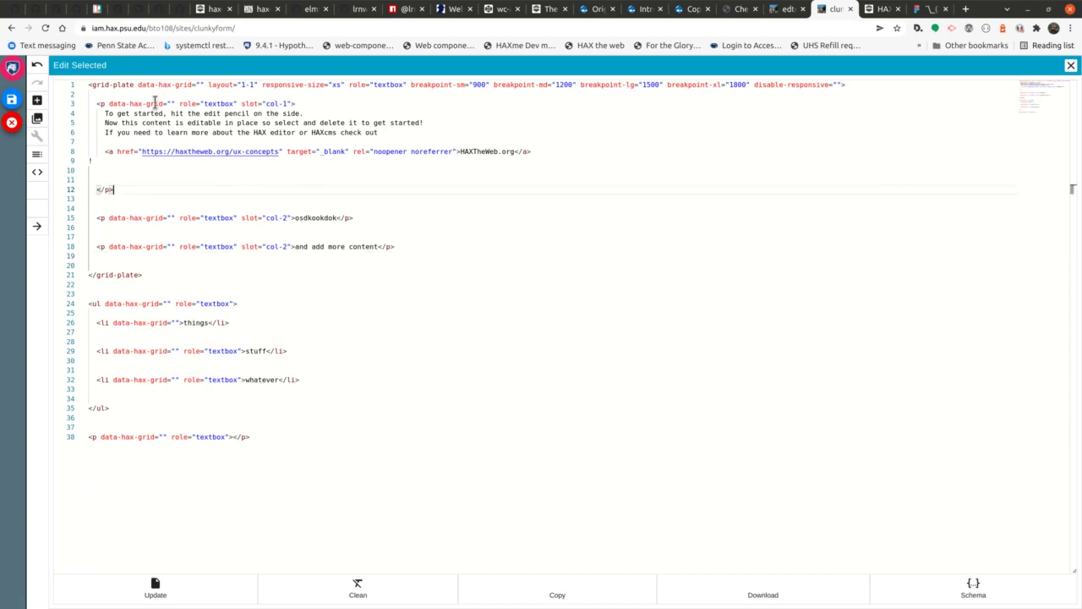
pyautogui.moveTo(136, 88)
pyautogui.mouseDown()
pyautogui.moveTo(94, 82)
pyautogui.moveTo(129, 82)
pyautogui.mouseUp()
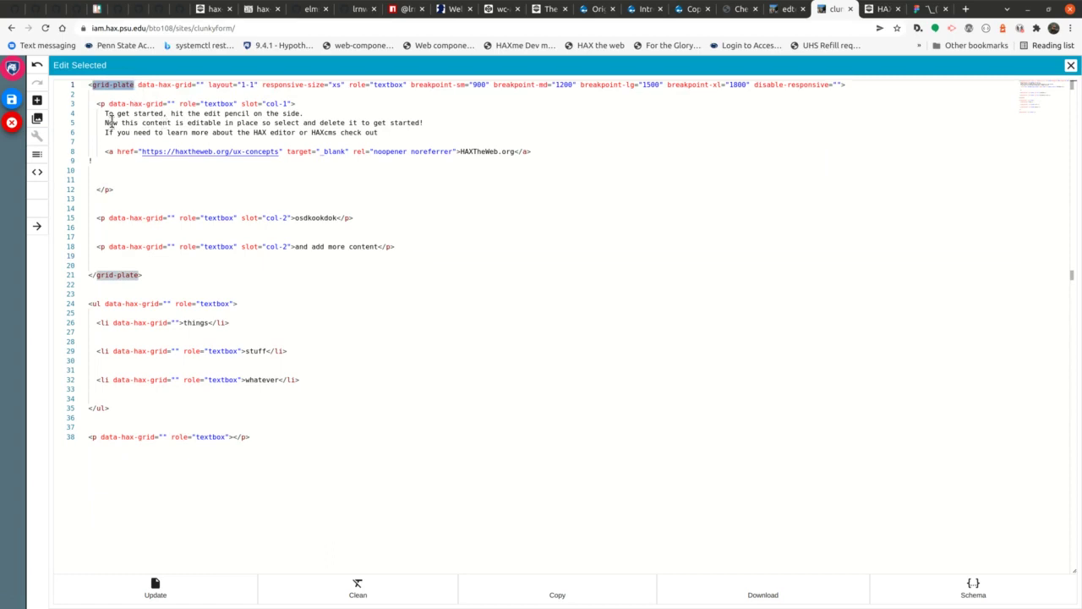
pyautogui.click(216, 187)
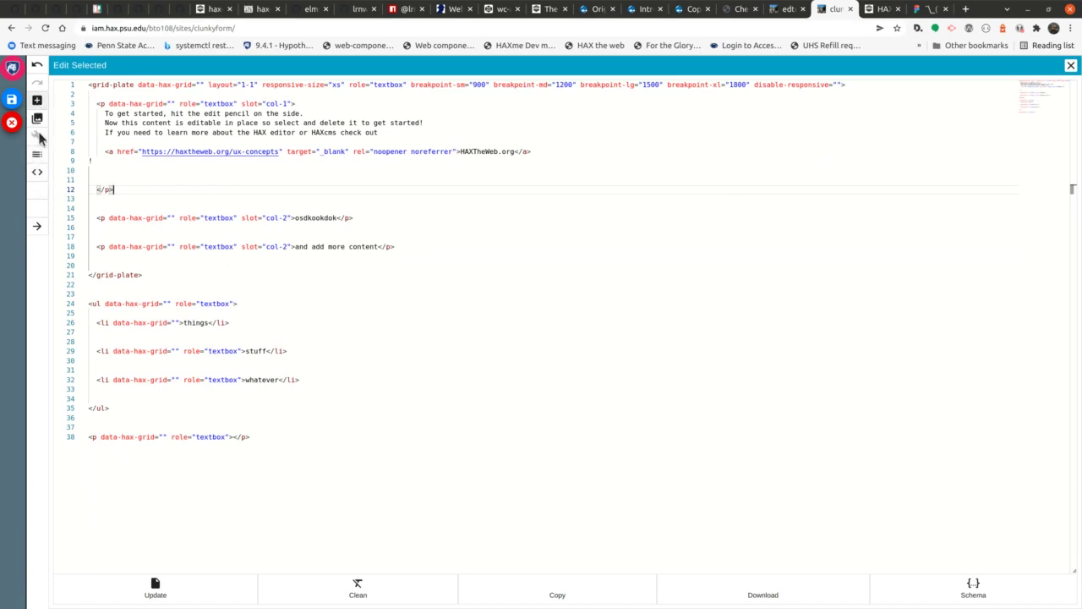
pyautogui.click(1070, 65)
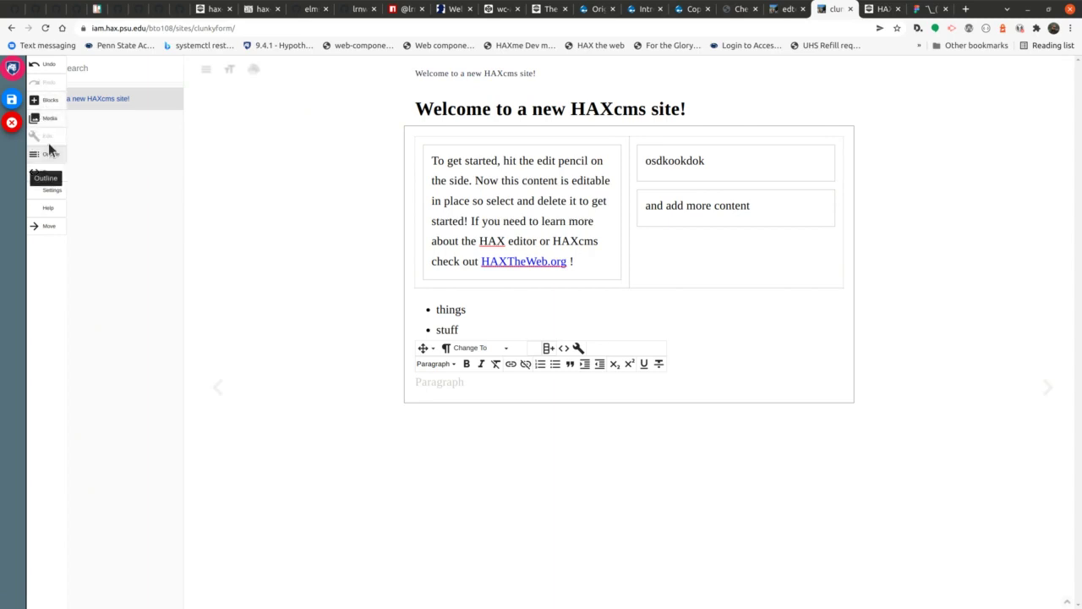
# Add an Accent Card block below "and add more content" in the second column.
pyautogui.click(657, 269)
pyautogui.click(622, 276)
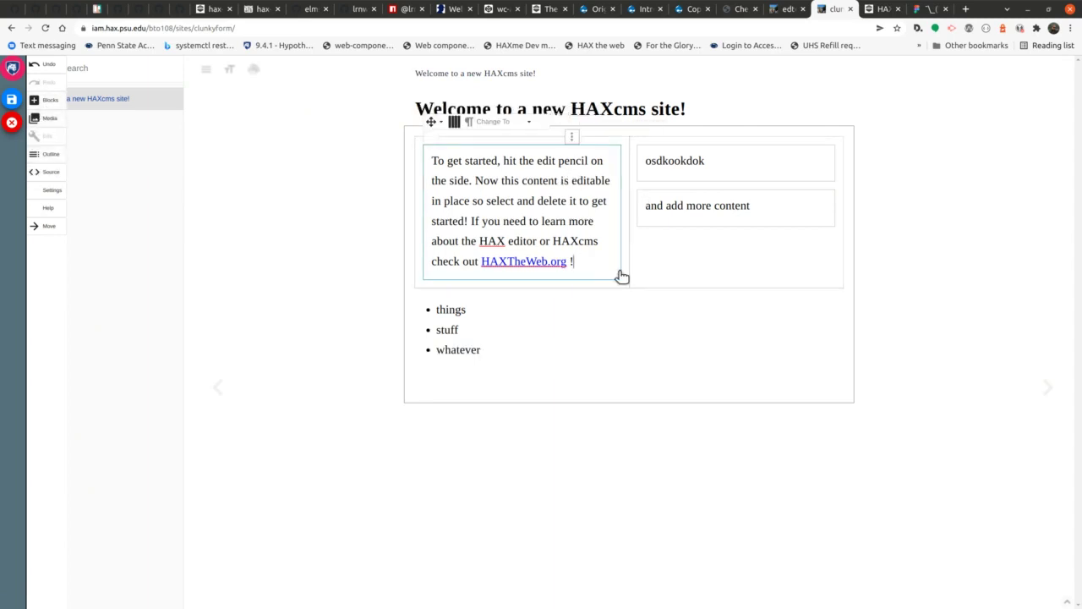
pyautogui.click(488, 374)
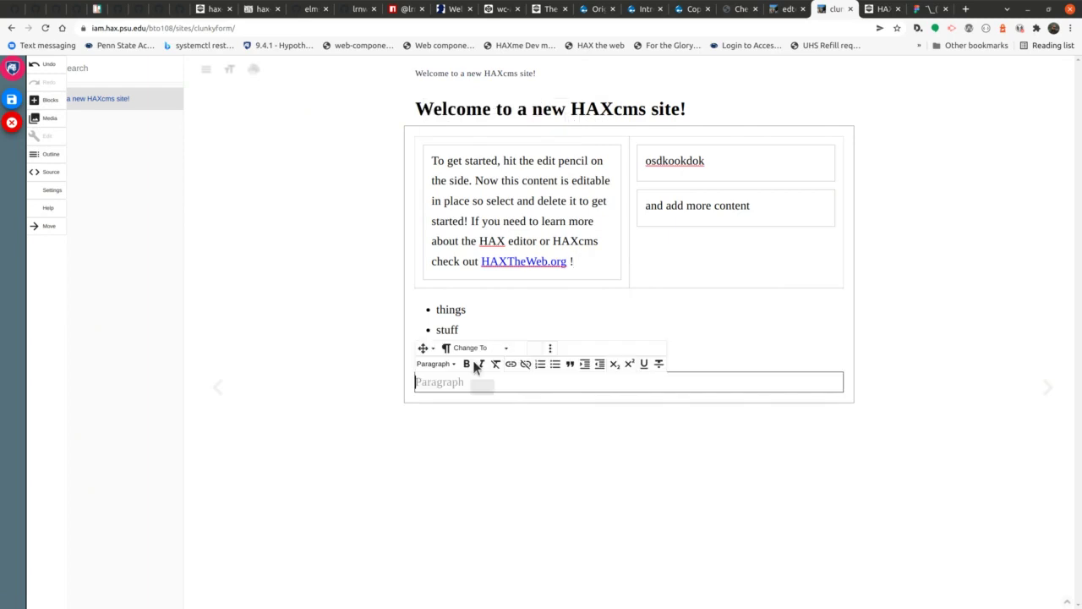
pyautogui.click(36, 100)
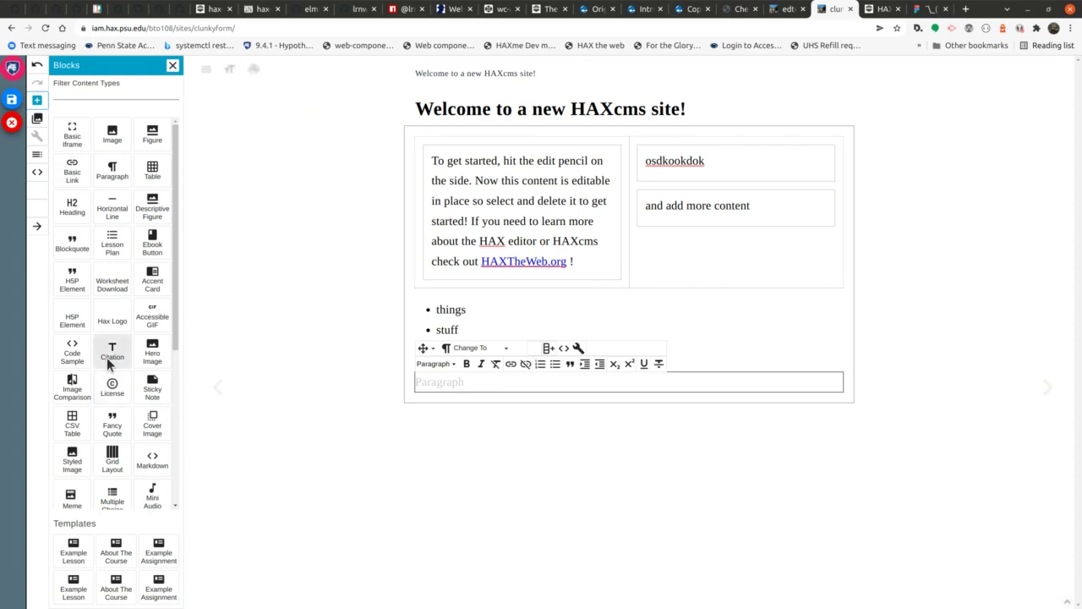
pyautogui.moveTo(151, 282); pyautogui.dragTo(695, 268)
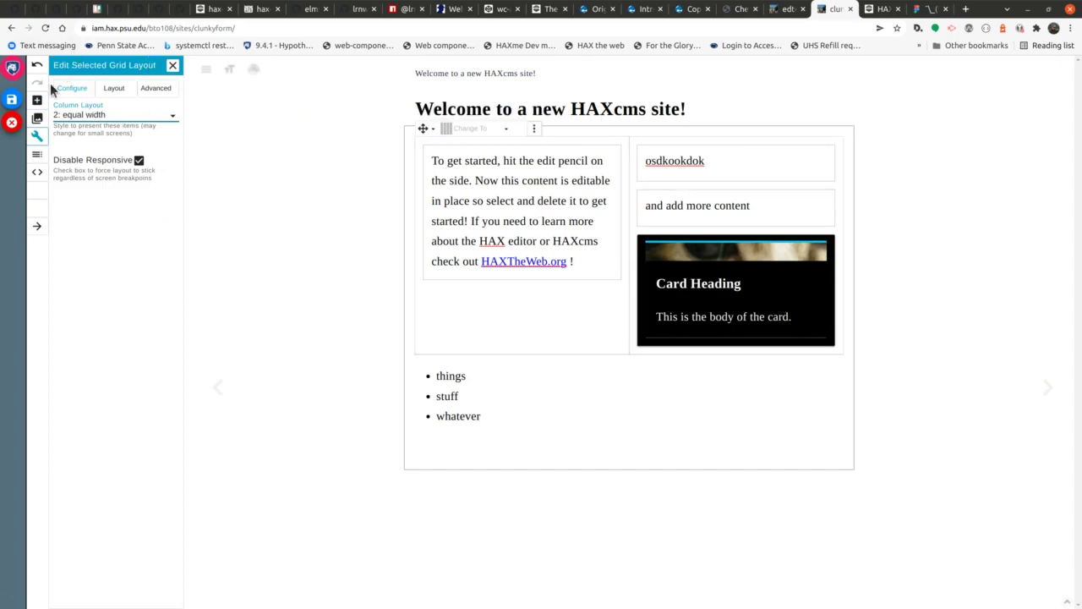
# Try the "3: equal width" column layout on the grid and toggle Disable Responsive off and on again.
pyautogui.click(124, 116)
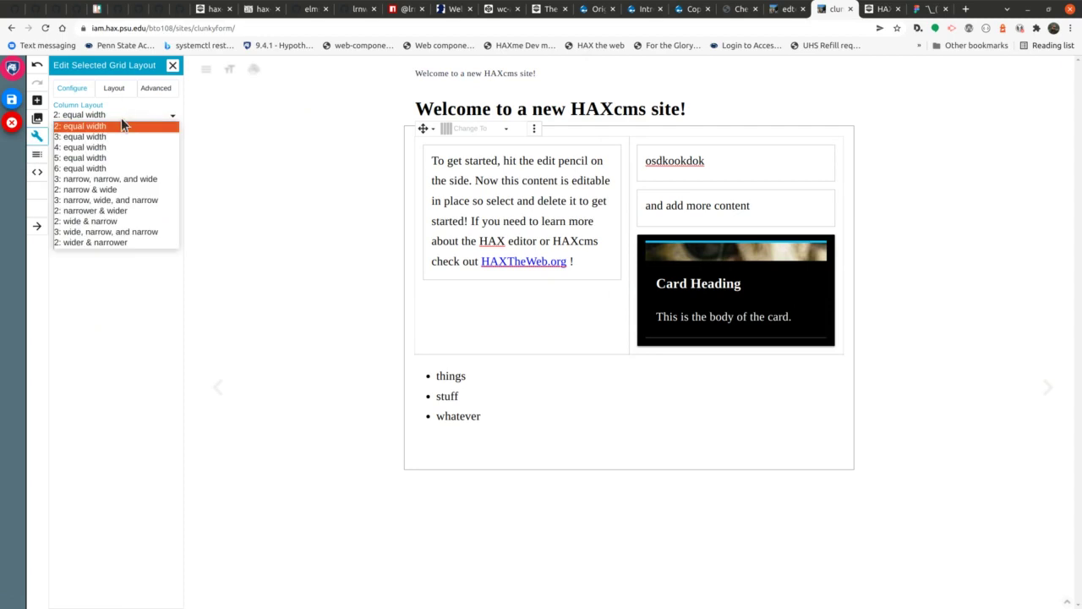
pyautogui.click(126, 135)
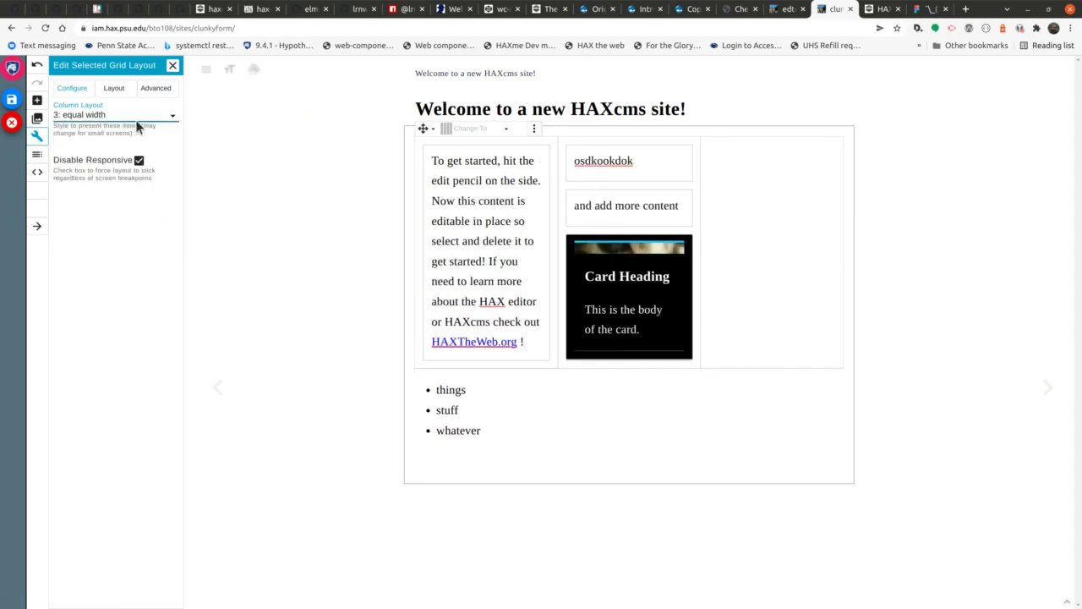
pyautogui.click(139, 160)
pyautogui.click(139, 161)
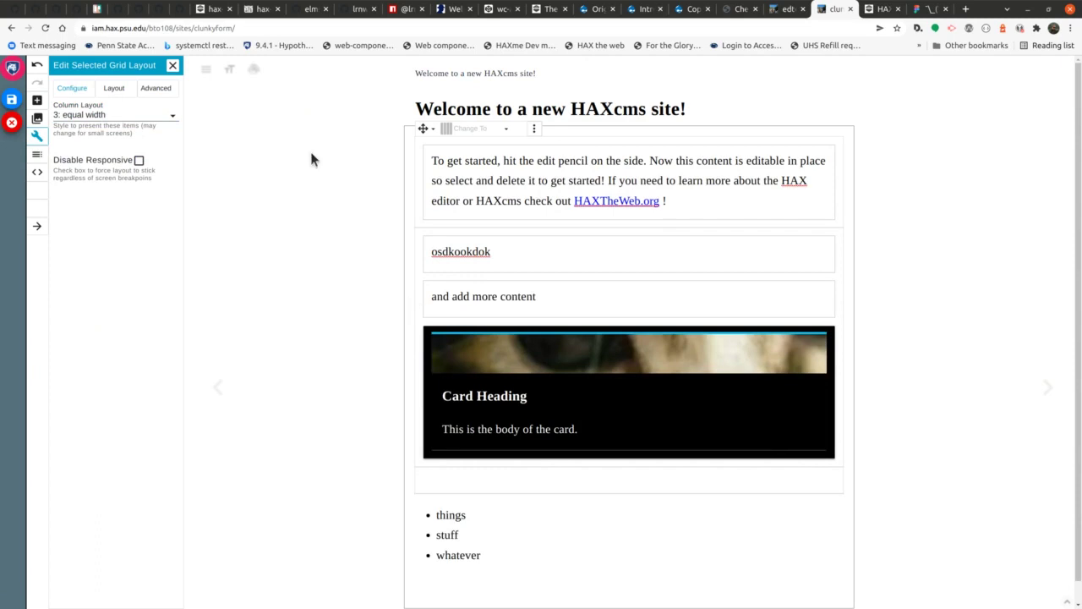
pyautogui.click(138, 160)
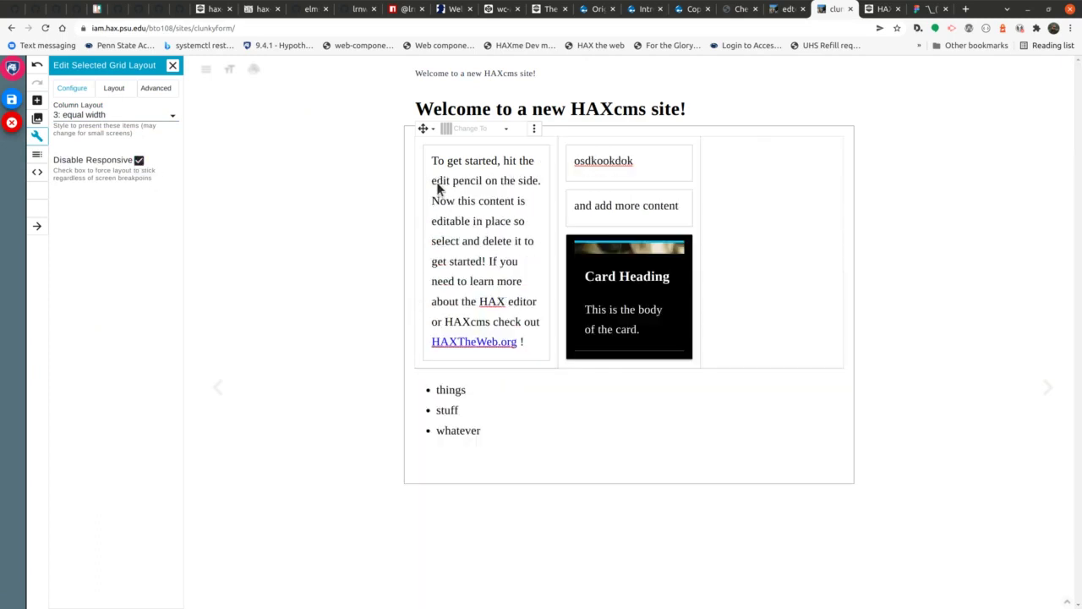
# Set the grid's column layout to "2: narrower & wider", trying "2: narrow & wide" first.
pyautogui.click(136, 118)
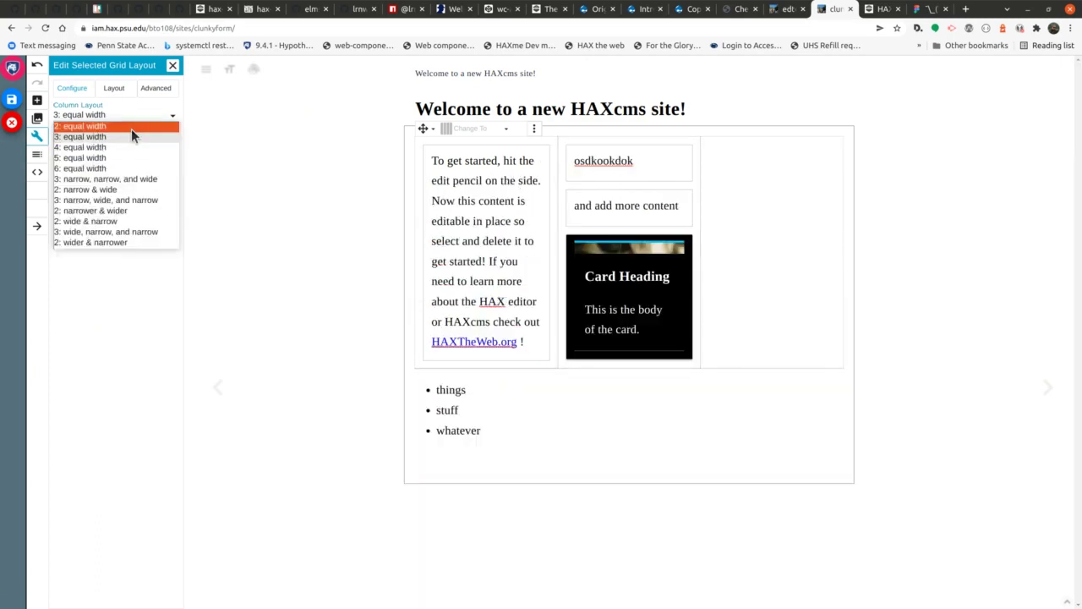
pyautogui.click(132, 190)
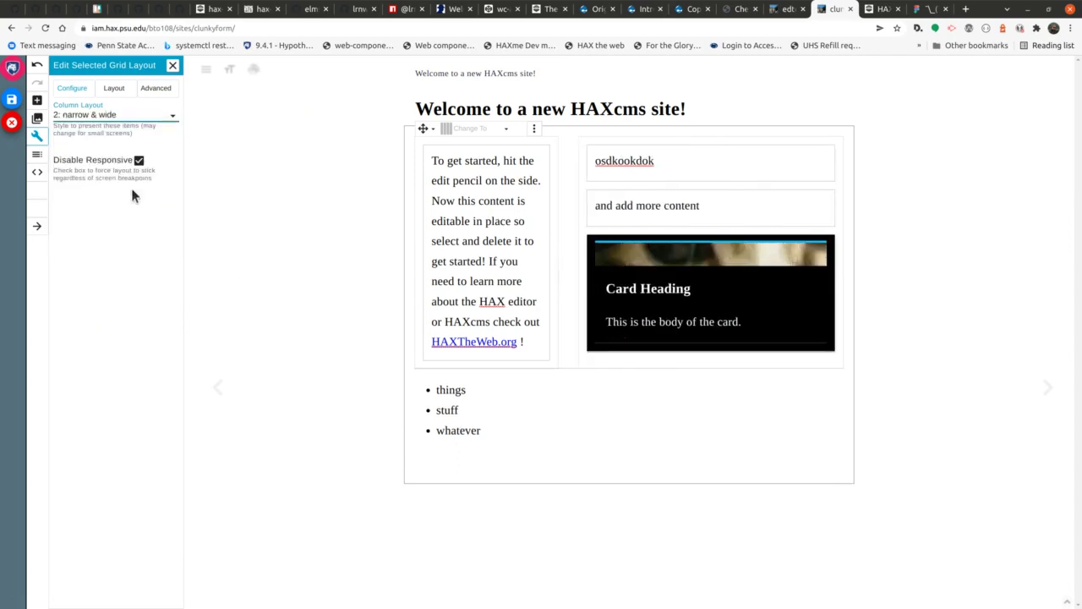
pyautogui.click(141, 120)
pyautogui.click(138, 206)
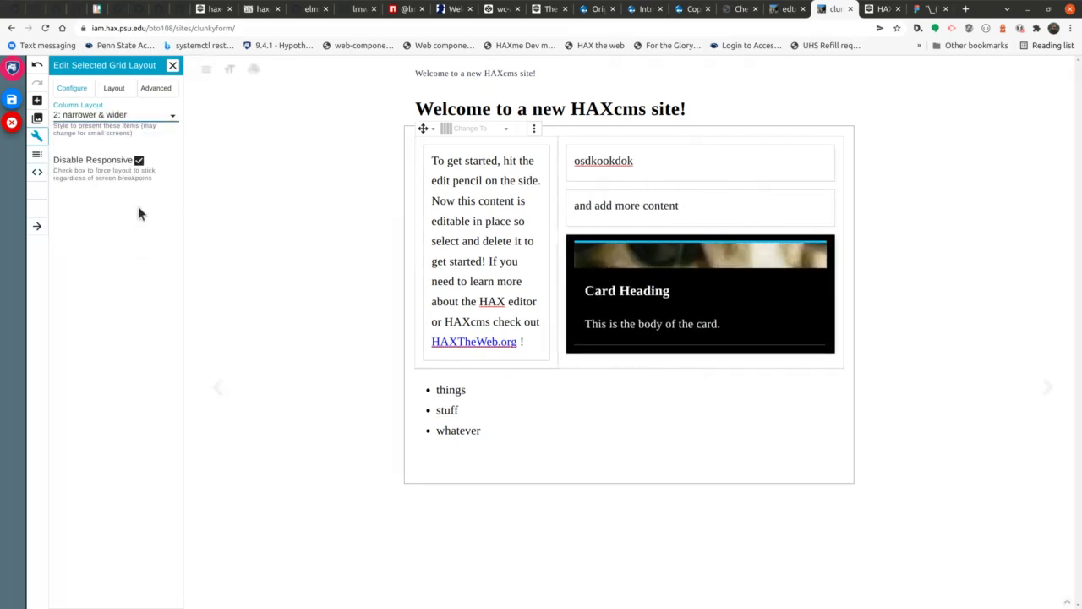
# Select the accent card, give it a horizontal orientation and enable No Border Accent.
pyautogui.click(672, 329)
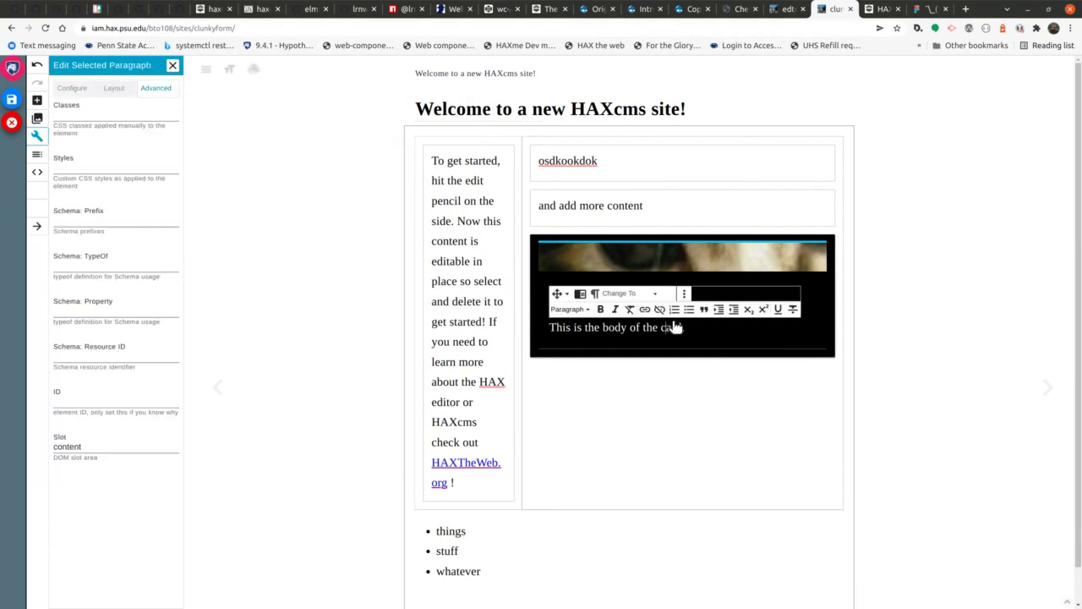
pyautogui.click(809, 345)
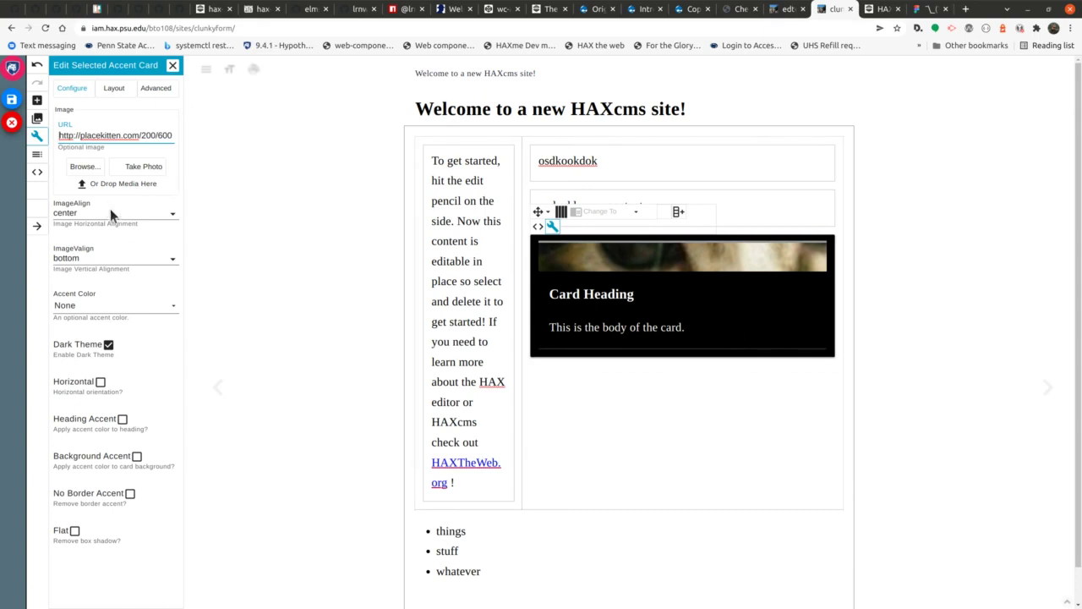
pyautogui.click(98, 385)
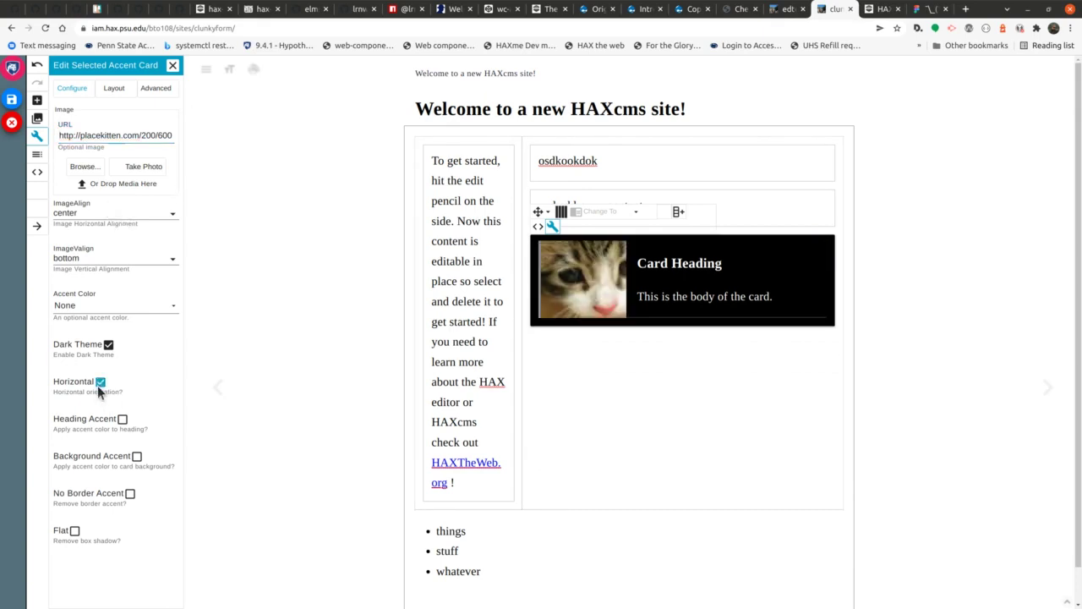
pyautogui.click(123, 423)
pyautogui.click(123, 419)
pyautogui.click(136, 456)
pyautogui.click(131, 495)
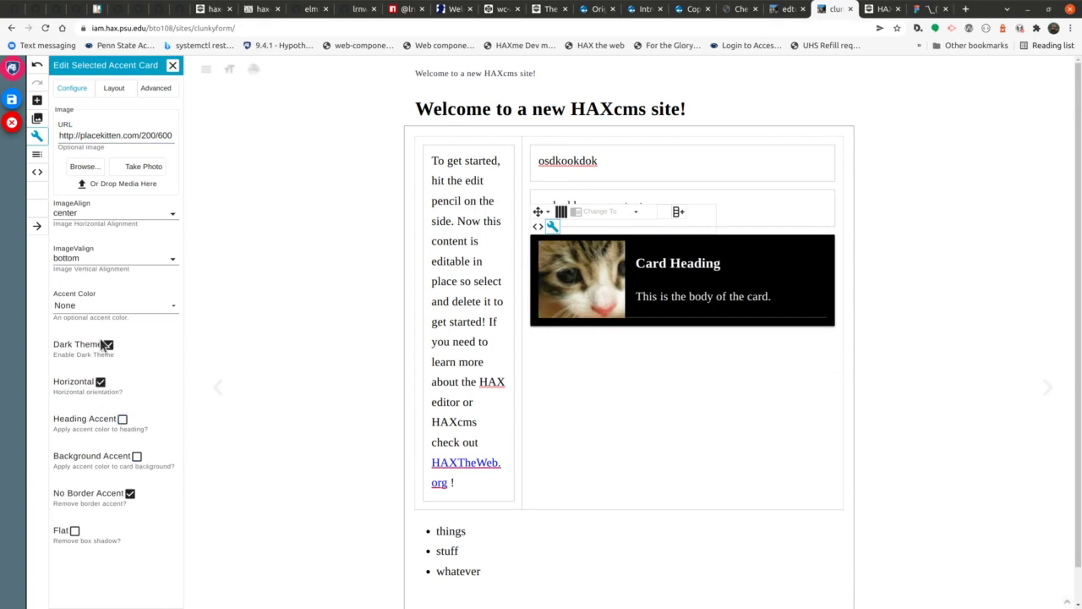
# Set the card's accent color to Deep-Purple, turn off the dark theme, and enable the heading and background accents.
pyautogui.click(108, 306)
pyautogui.click(102, 369)
pyautogui.click(100, 382)
pyautogui.click(108, 345)
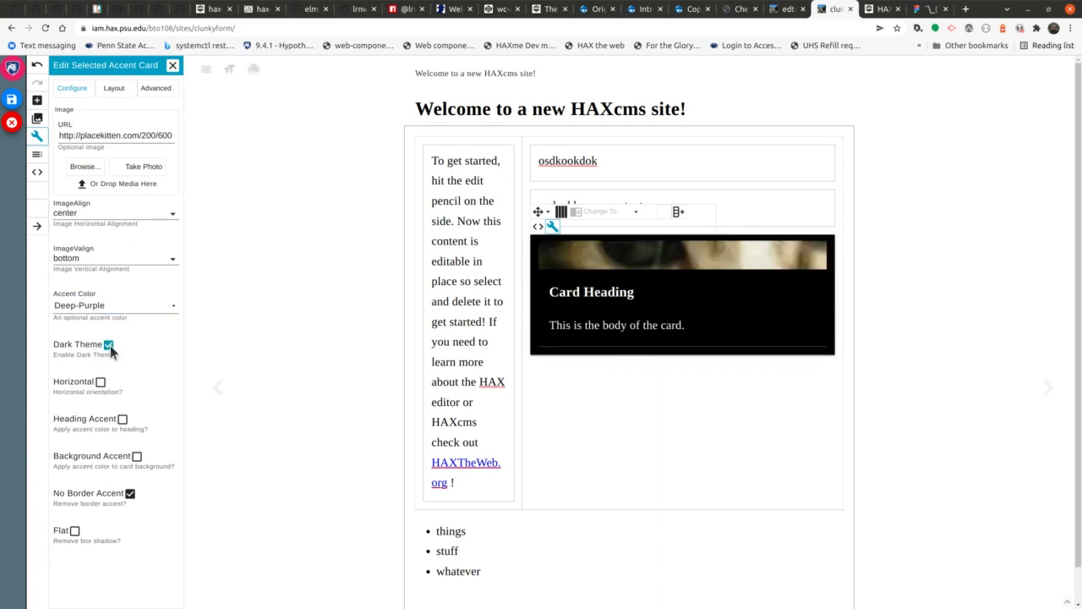
pyautogui.click(100, 383)
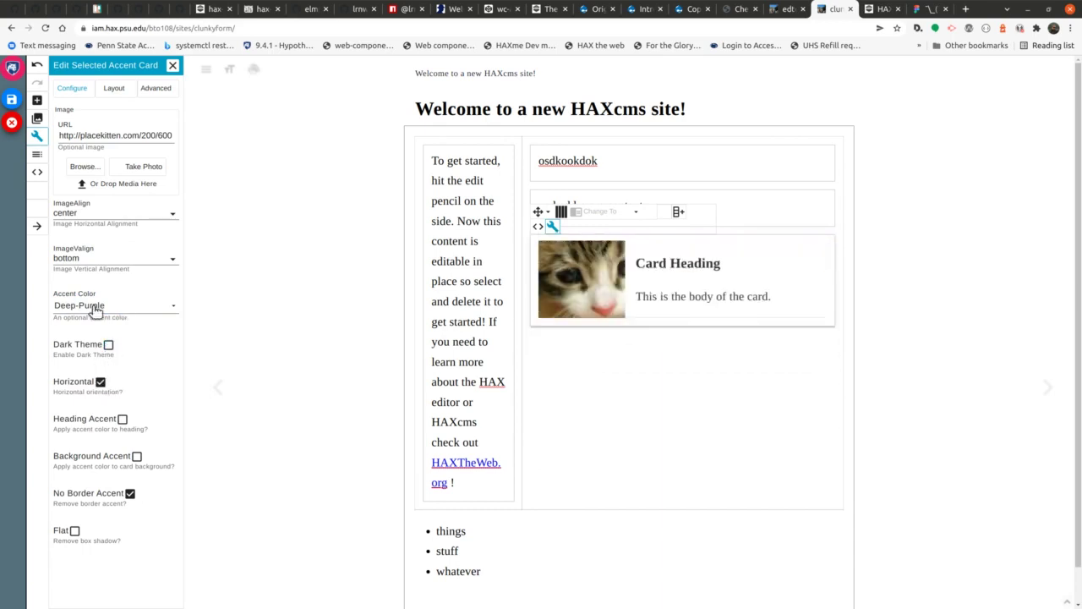
pyautogui.click(136, 456)
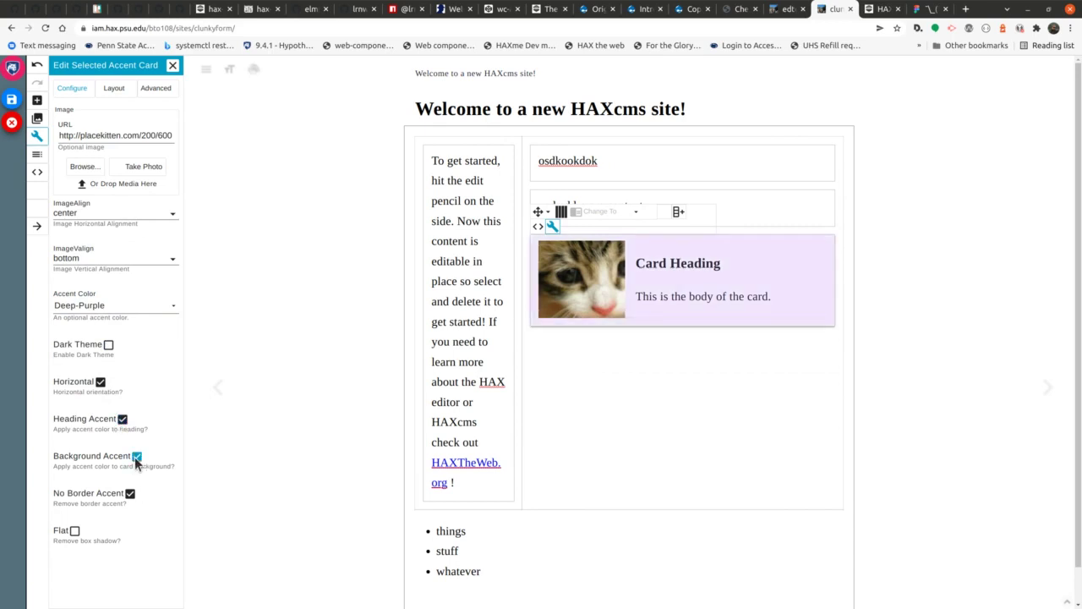
# Set the card's accent color to Blue and align its image to the top vertically and left horizontally.
pyautogui.click(150, 312)
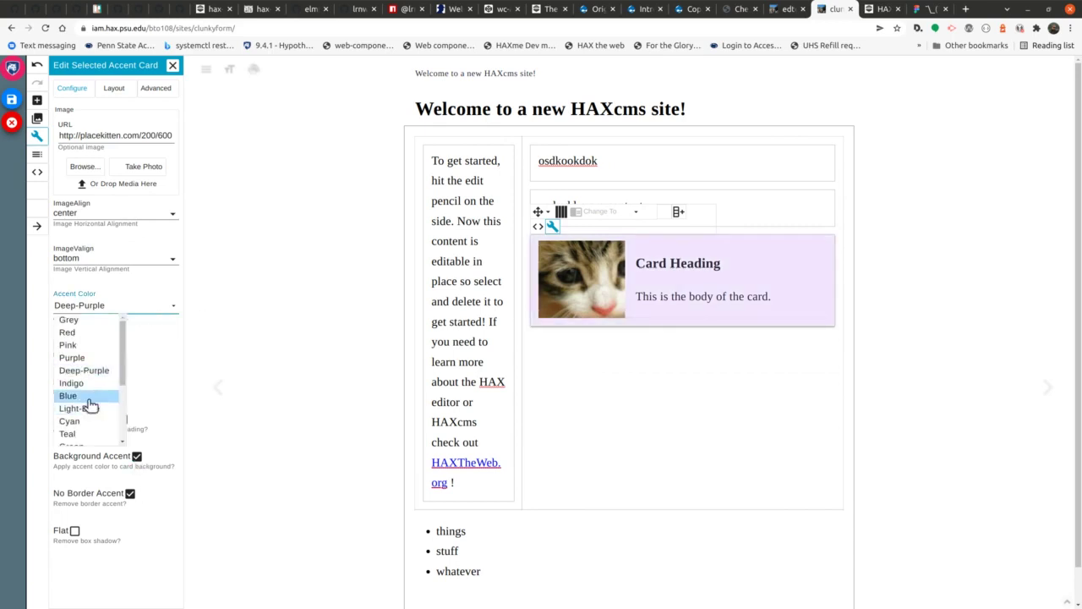
pyautogui.click(89, 400)
pyautogui.click(149, 262)
pyautogui.click(123, 280)
pyautogui.click(135, 264)
pyautogui.click(110, 290)
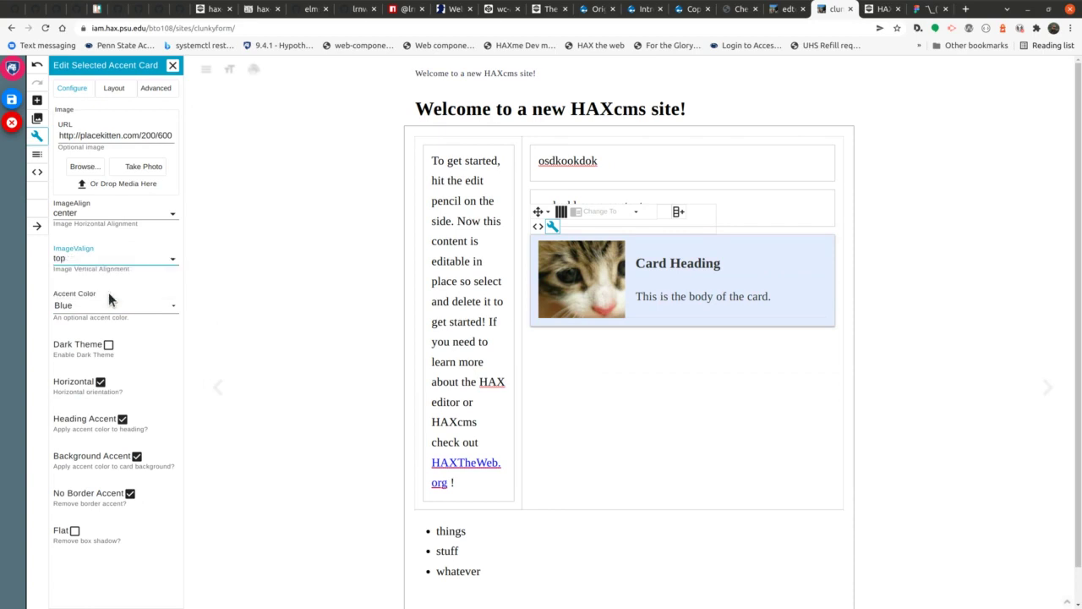
pyautogui.click(140, 213)
pyautogui.click(135, 235)
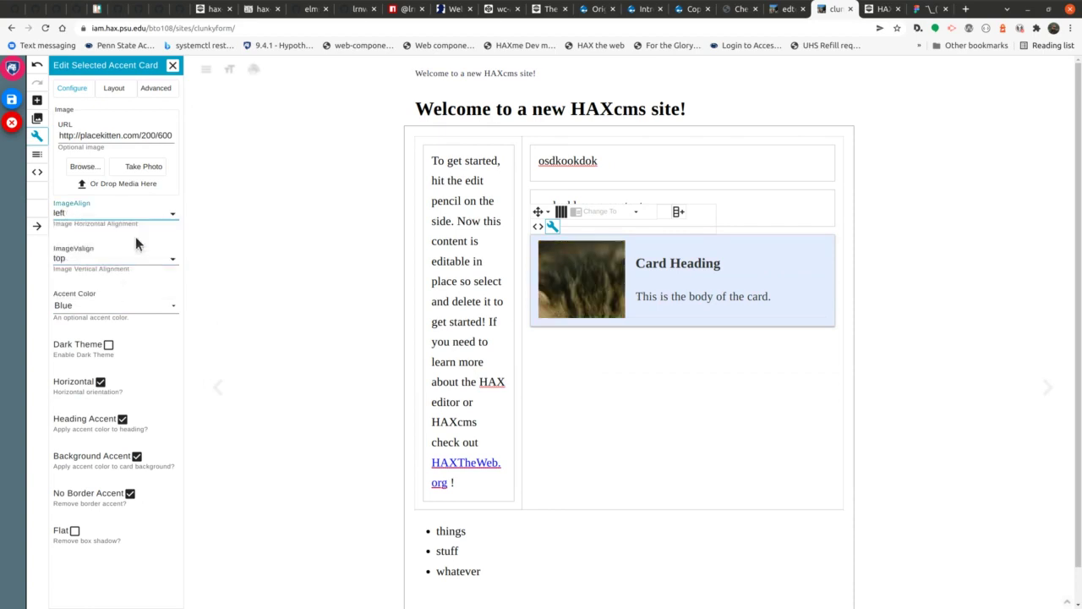
# Try to upload "Screen Shot 2022-02-24 at 12.36.10 PM.png" as the card's image, and dismiss the upload destination prompt.
pyautogui.click(80, 167)
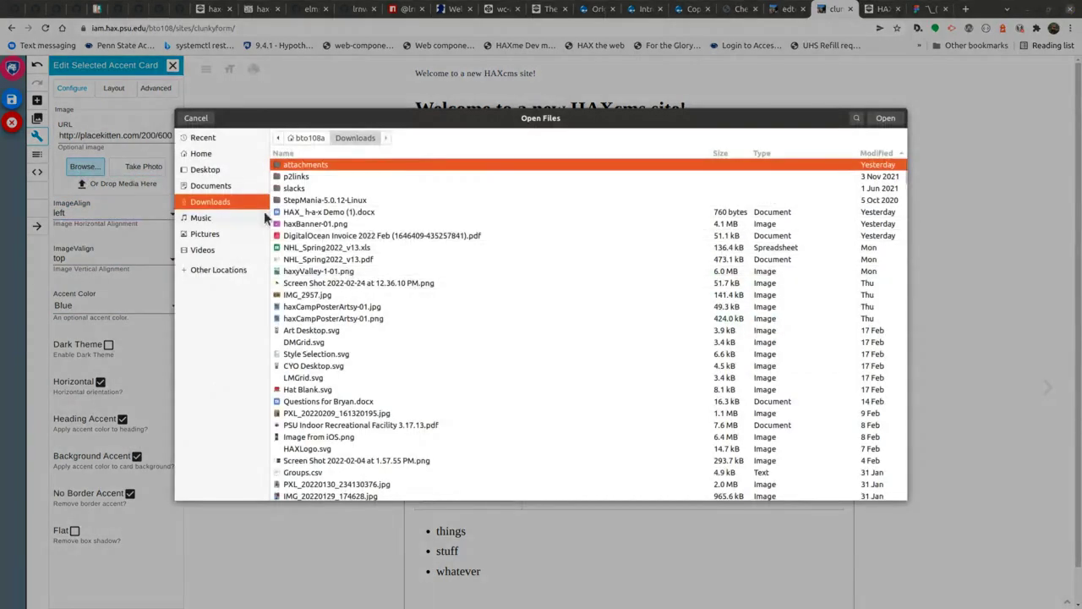
pyautogui.click(414, 285)
pyautogui.doubleClick(422, 284)
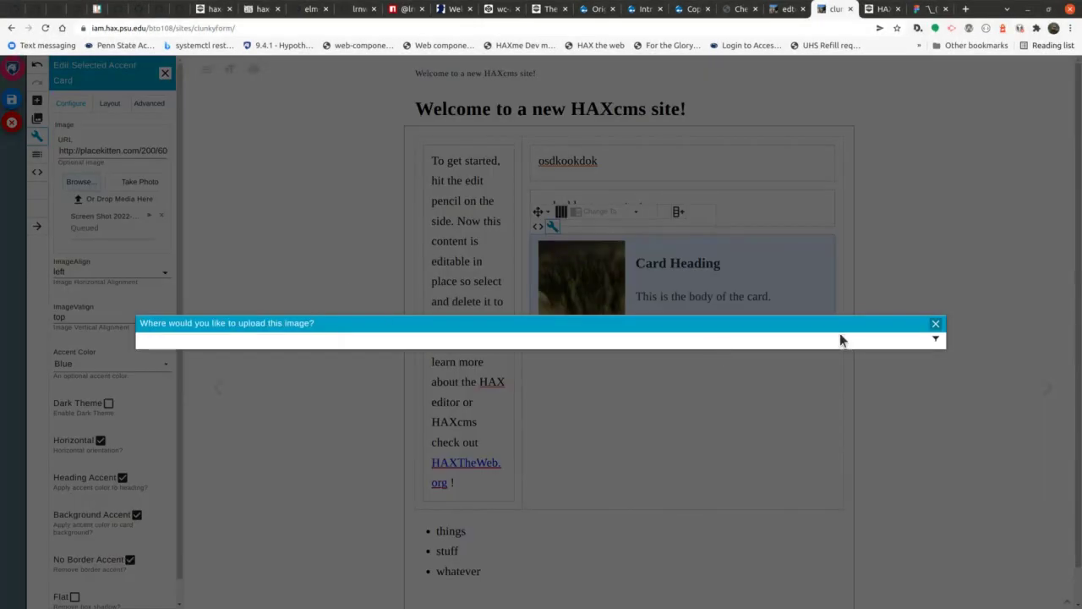
pyautogui.click(935, 338)
pyautogui.click(935, 324)
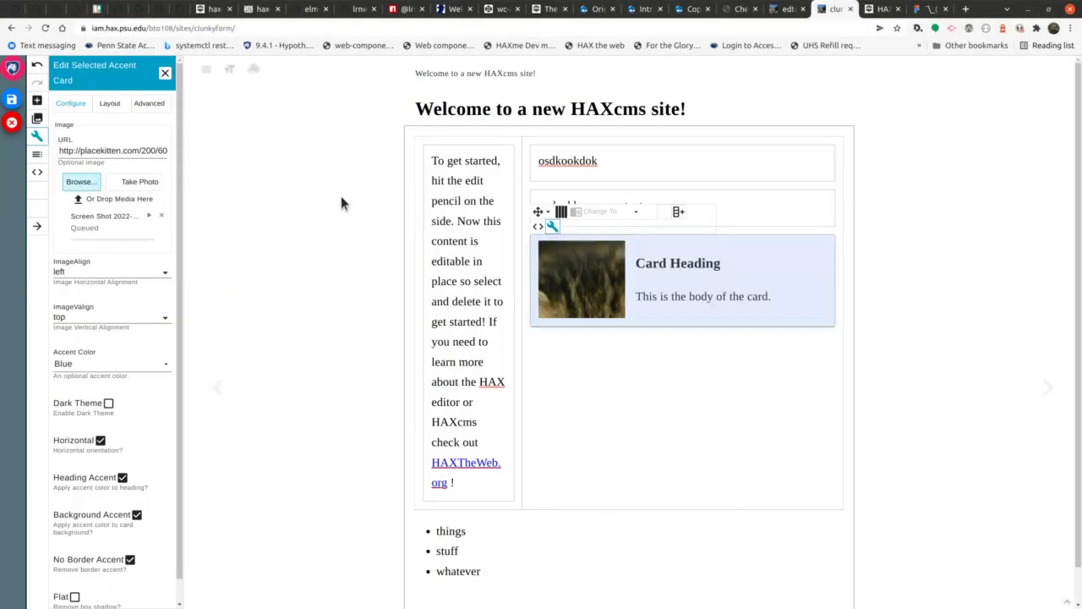
# Save the page content and reopen the page for editing.
pyautogui.click(17, 101)
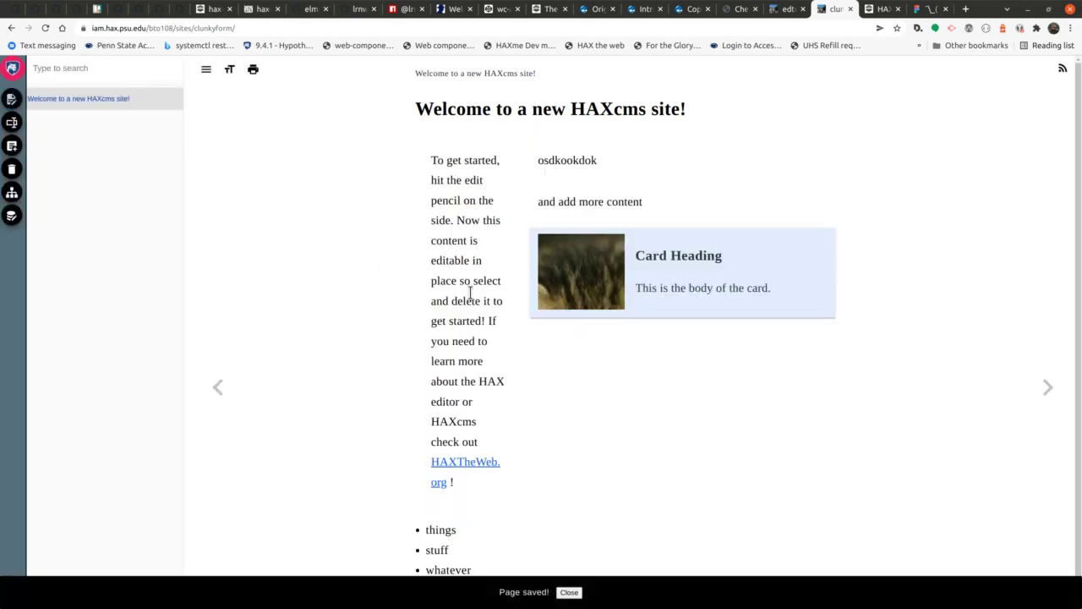
pyautogui.click(12, 99)
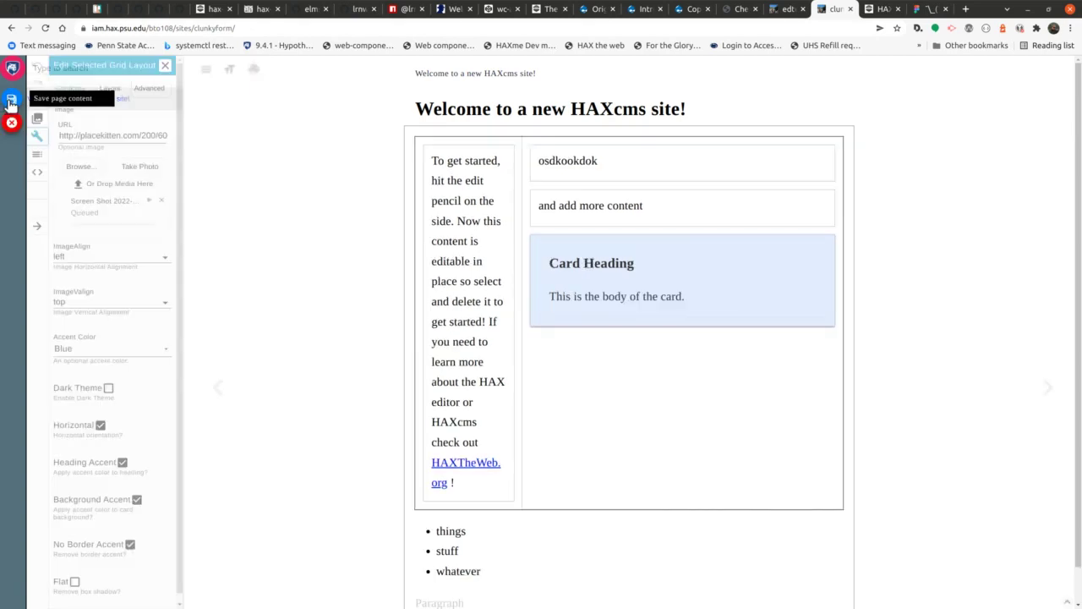
# Examine the page's HTML source, in particular the grid-plate layout attribute and the accent-card element.
pyautogui.click(37, 174)
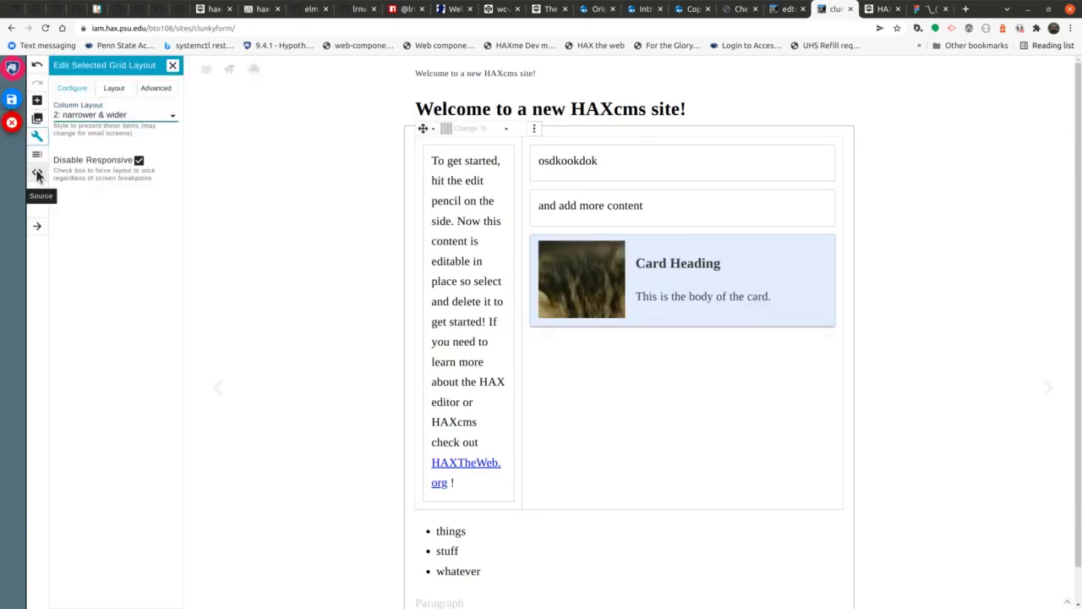
pyautogui.click(121, 84)
pyautogui.moveTo(237, 85); pyautogui.dragTo(253, 84)
pyautogui.click(254, 84)
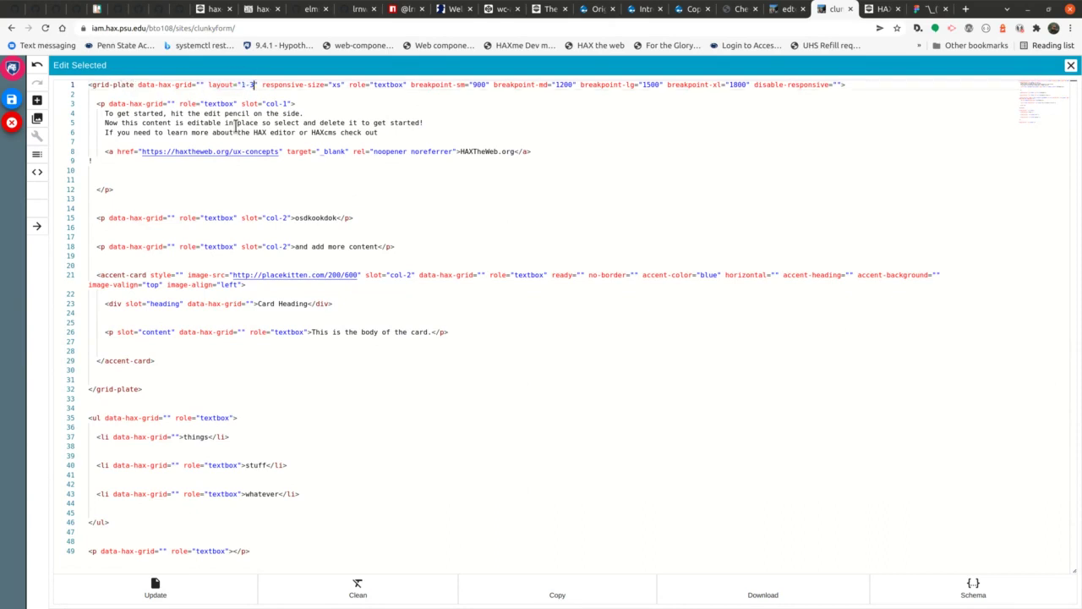
pyautogui.doubleClick(99, 275)
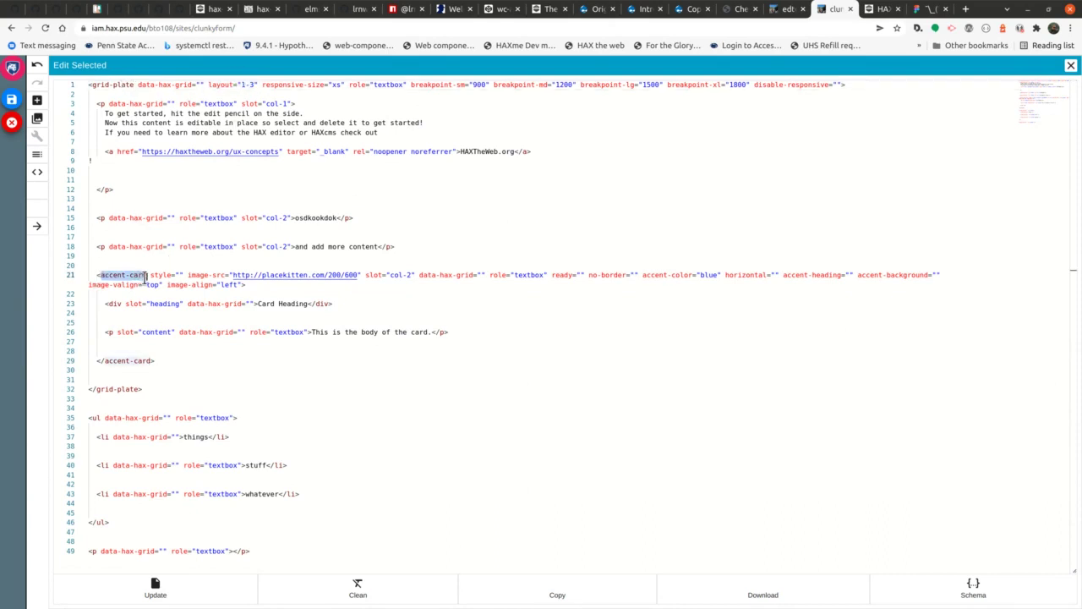
pyautogui.click(360, 294)
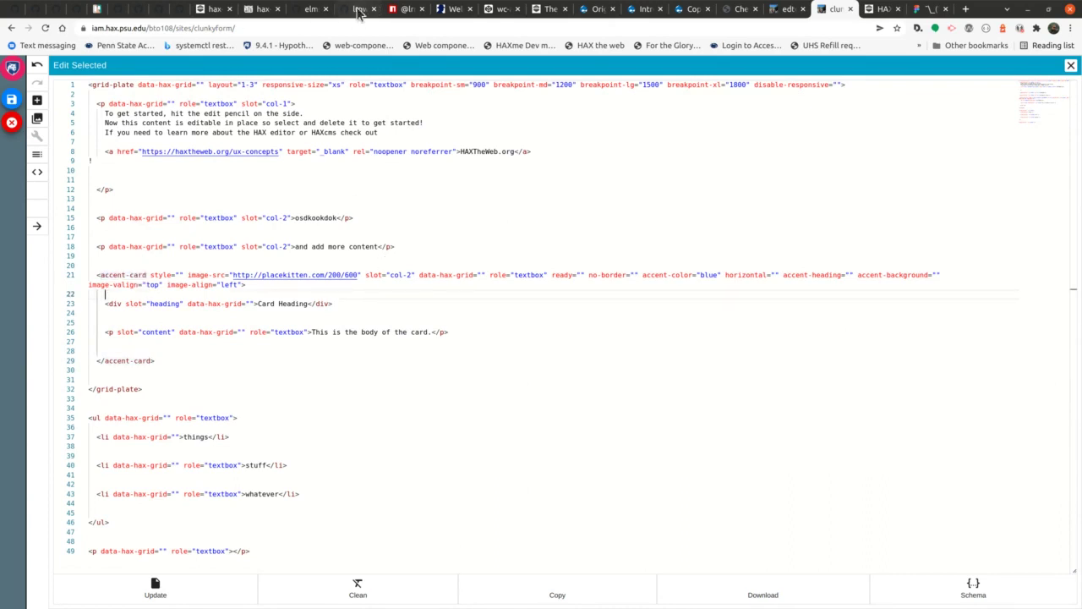
pyautogui.click(399, 10)
pyautogui.click(435, 113)
pyautogui.write('/accent-card')
pyautogui.press('Return')
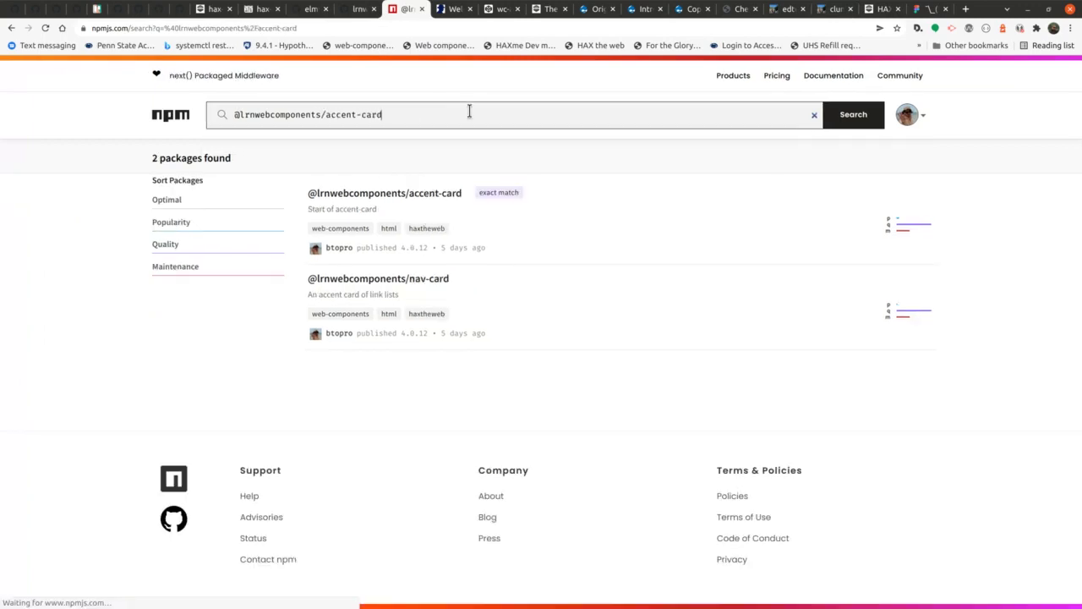
pyautogui.click(436, 193)
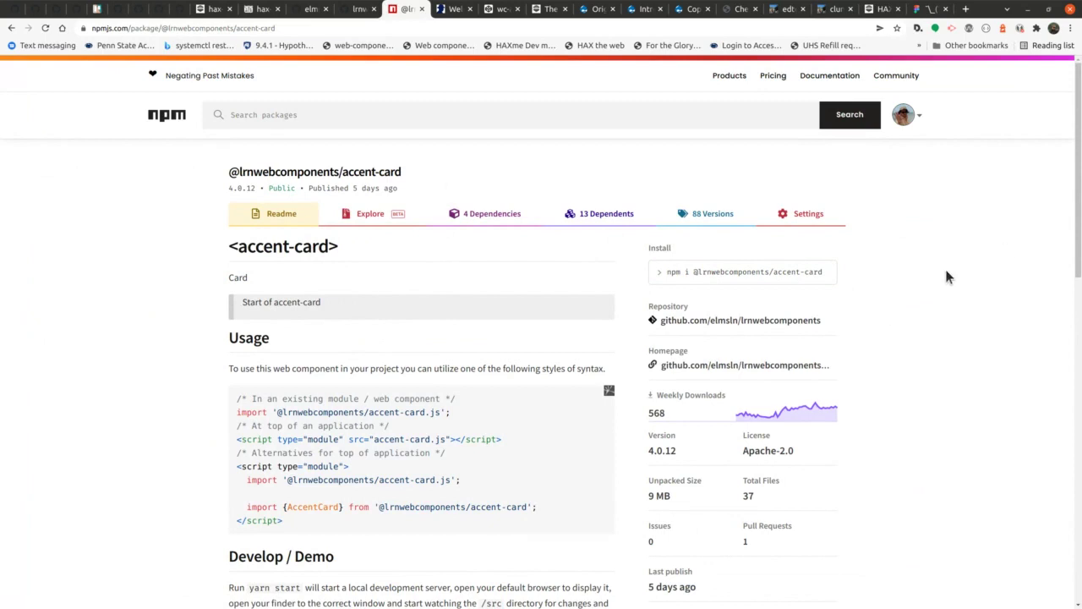
# Open the package's GitHub repository, go to its elements folder and search the page for "wiki".
pyautogui.click(769, 326)
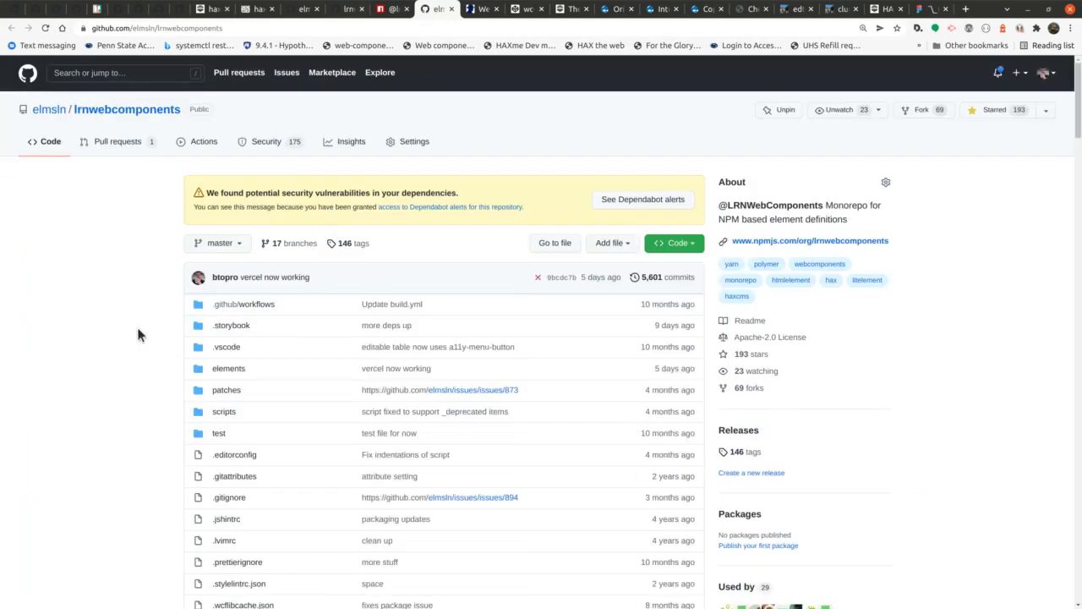
pyautogui.click(229, 369)
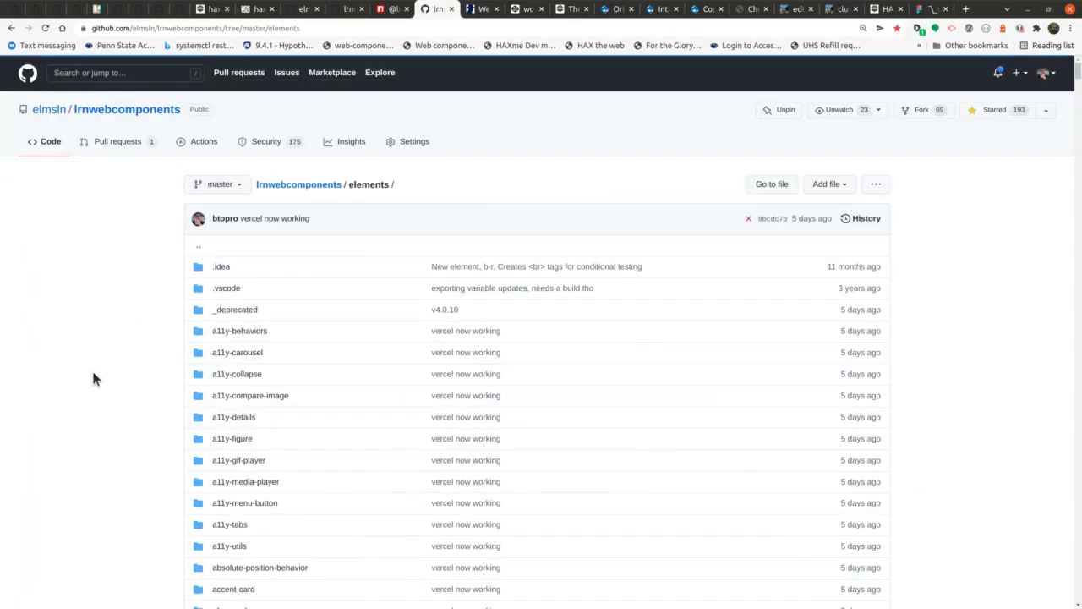
pyautogui.scroll(-3, 91, 368)
pyautogui.hotkey('ctrl', 'f')
pyautogui.press('BackSpace')
pyautogui.write('wiki')
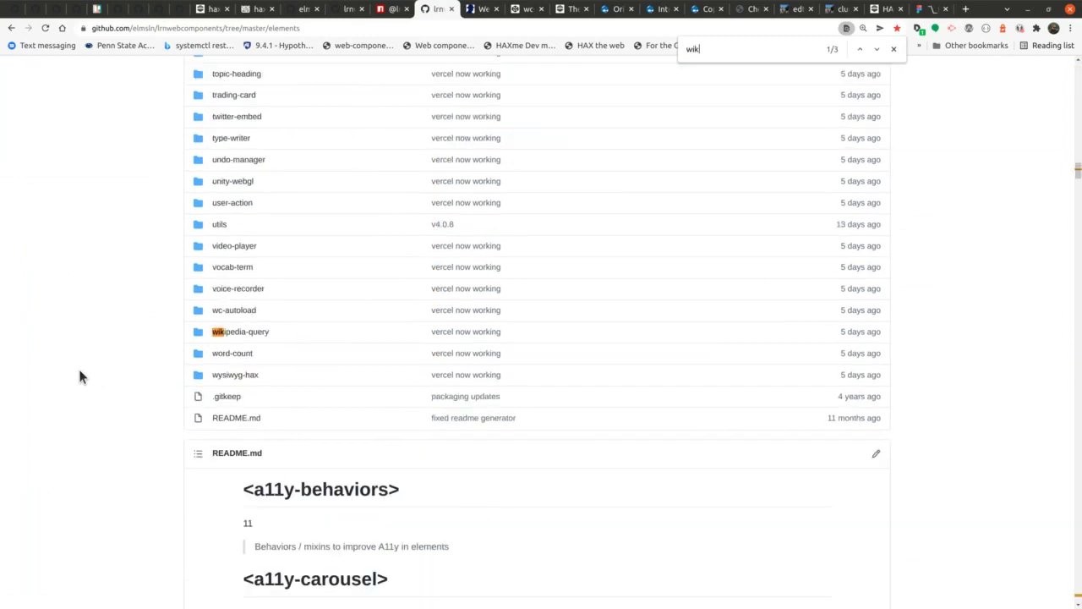
# Open wikipedia-query.js from the wikipedia-query element's src folder and enlarge the page for reading.
pyautogui.click(243, 332)
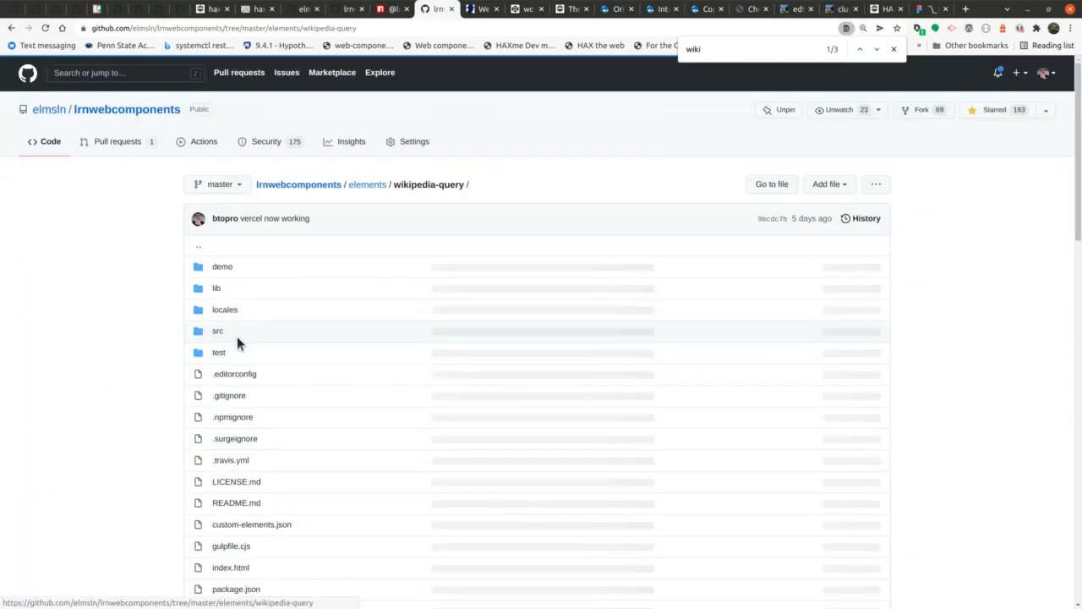
pyautogui.click(200, 331)
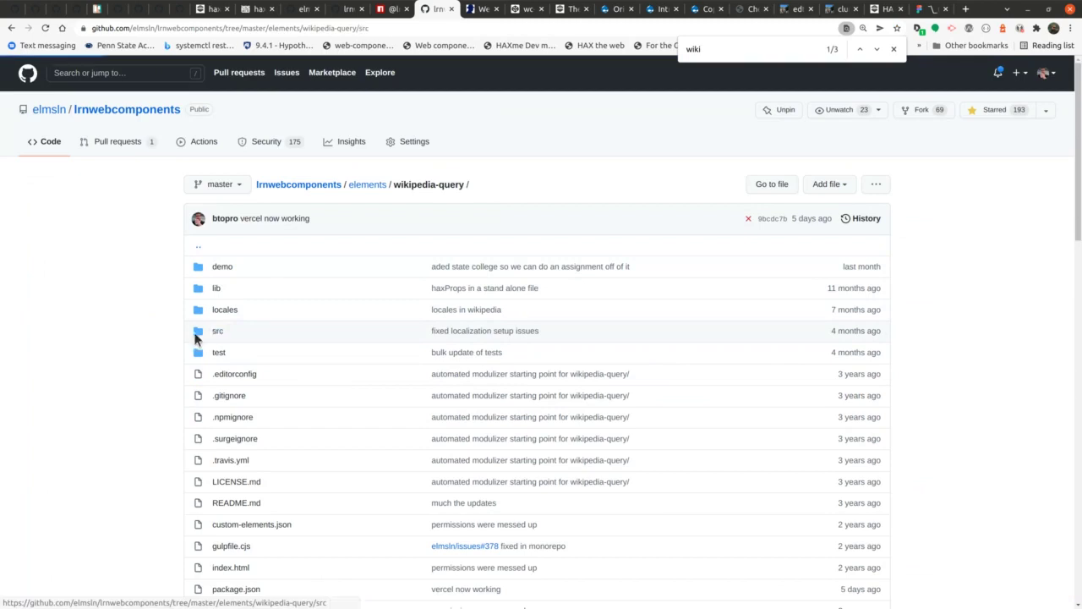
pyautogui.click(247, 267)
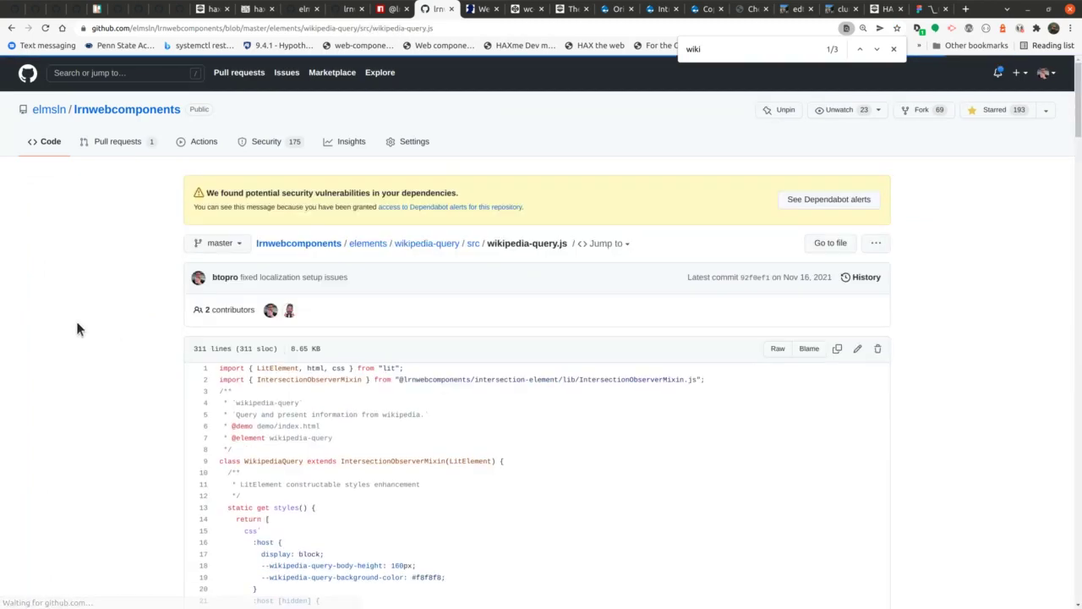
pyautogui.scroll(-2, 101, 362)
pyautogui.scroll(-1, 77, 365)
pyautogui.hotkey('ctrl', '+')
pyautogui.hotkey('ctrl', '+')
pyautogui.hotkey('ctrl', '+')
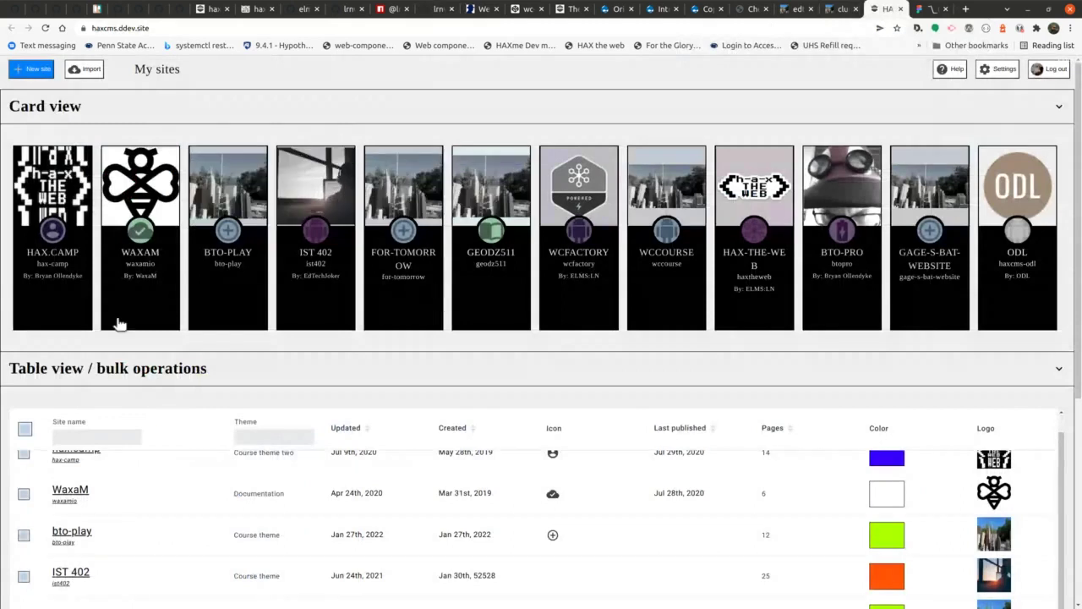
# Return to the HAXcms page editor, leave the source view, insert a Wikipedia Article block above the bulleted list and open its settings.
pyautogui.click(835, 10)
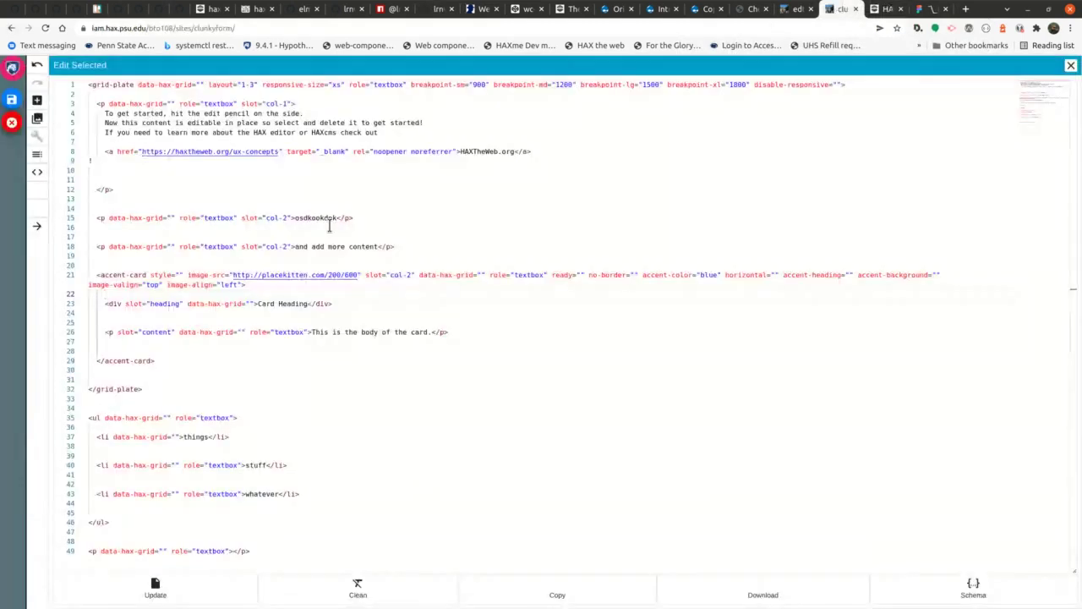
pyautogui.click(1062, 81)
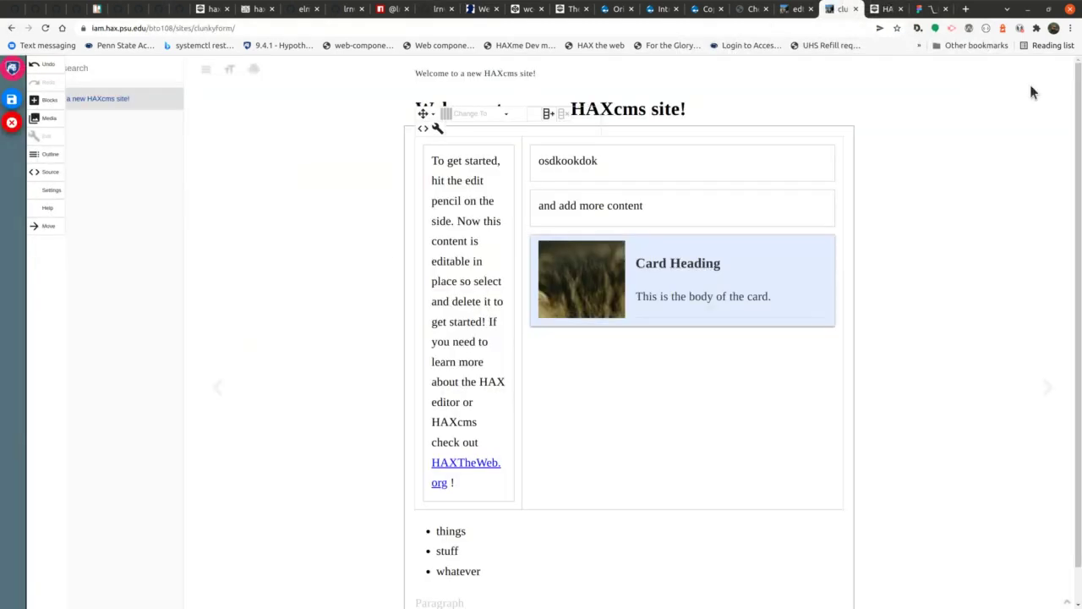
pyautogui.click(46, 100)
pyautogui.write('wiki')
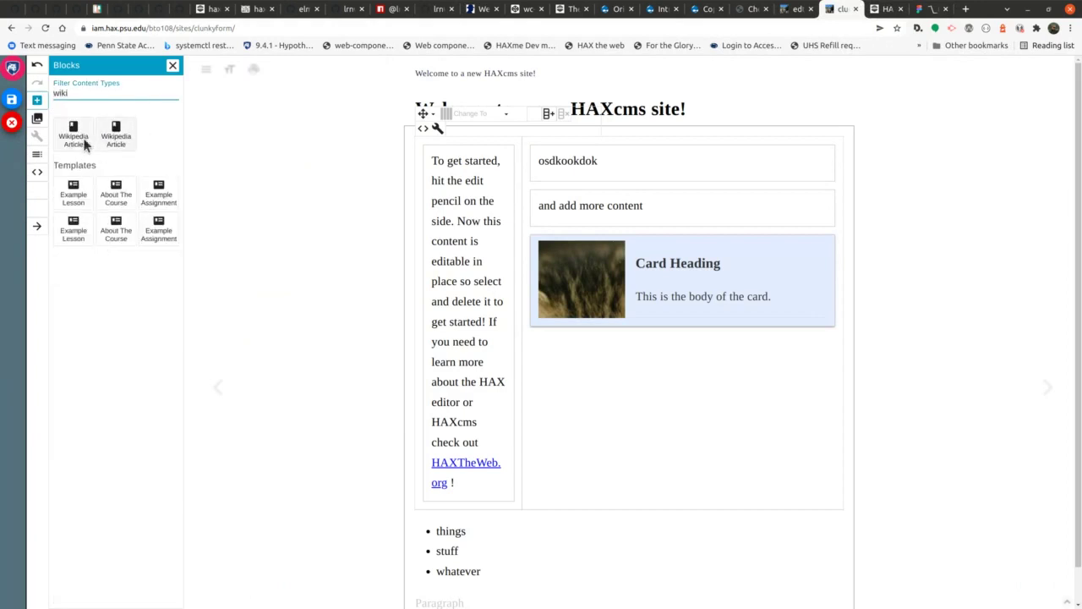
pyautogui.moveTo(84, 142); pyautogui.dragTo(632, 516)
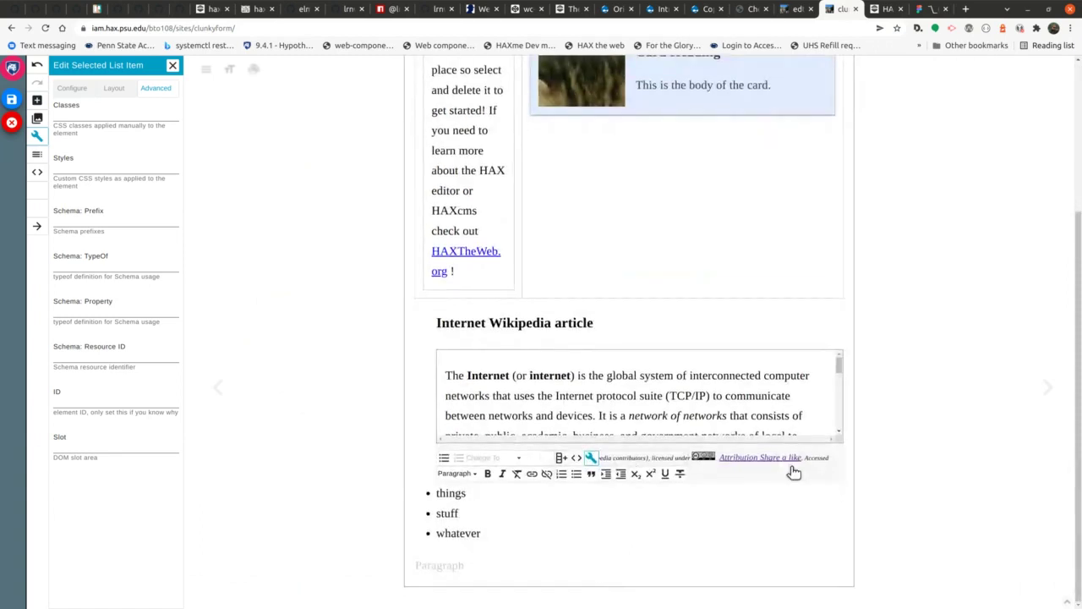
pyautogui.click(839, 475)
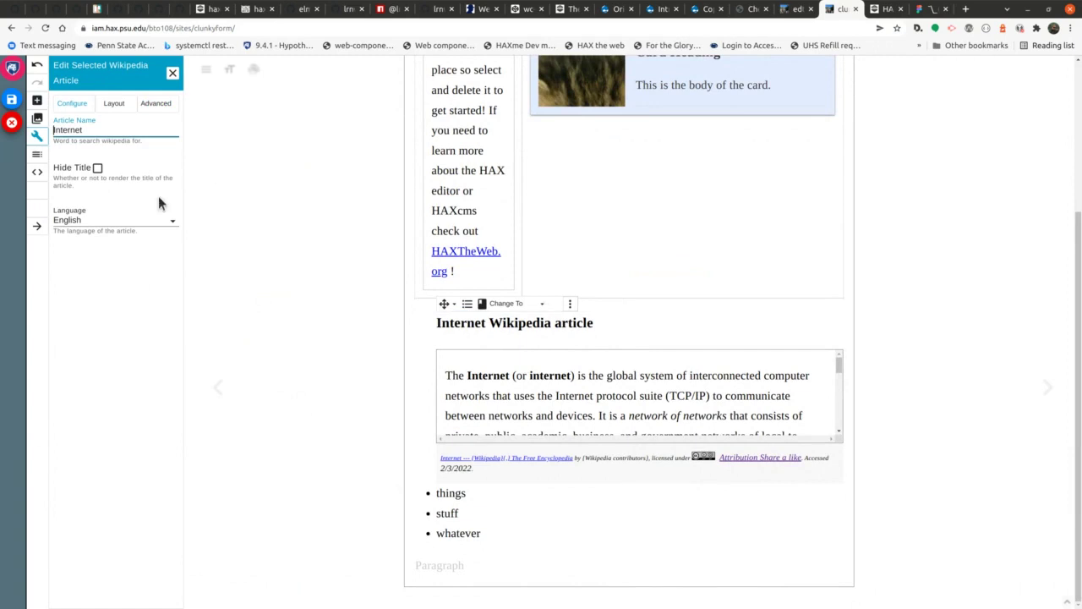
# Try the article name "Apereo" in the Wikipedia block while switching its Hide Title option on and off.
pyautogui.click(98, 168)
pyautogui.doubleClick(96, 129)
pyautogui.write('Apereo')
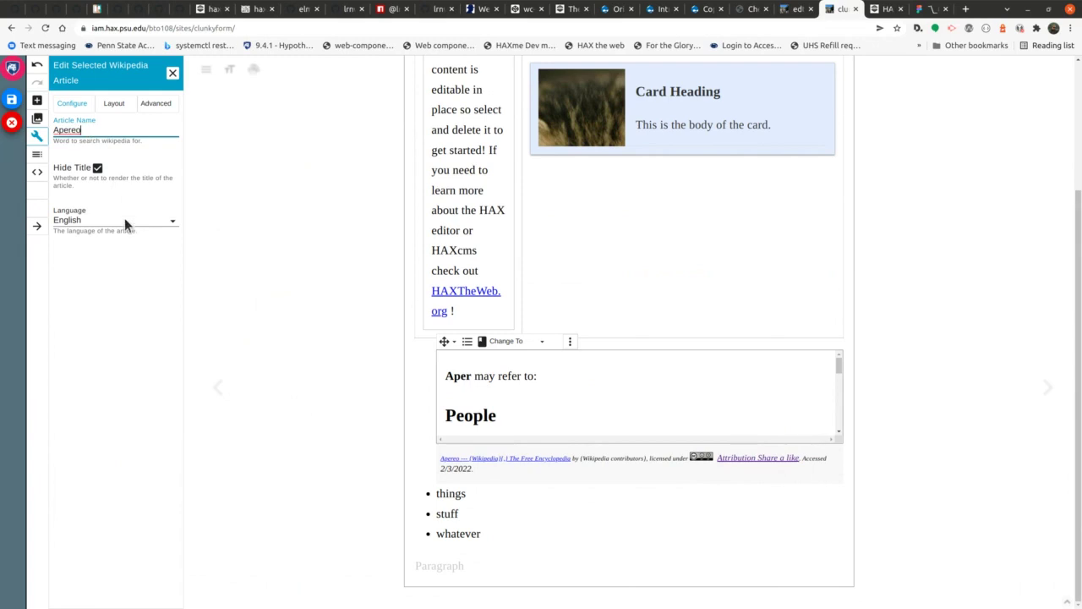
pyautogui.click(97, 168)
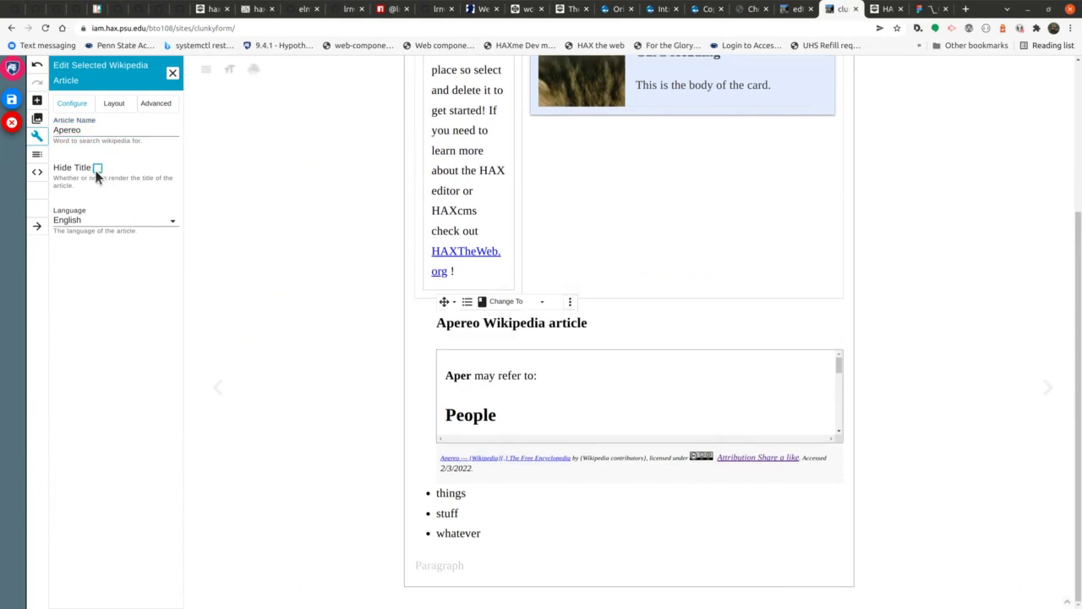
# Set the Wikipedia block's article name to "Drupal" and leave Hide Title off.
pyautogui.click(98, 169)
pyautogui.doubleClick(102, 131)
pyautogui.write('Drupal')
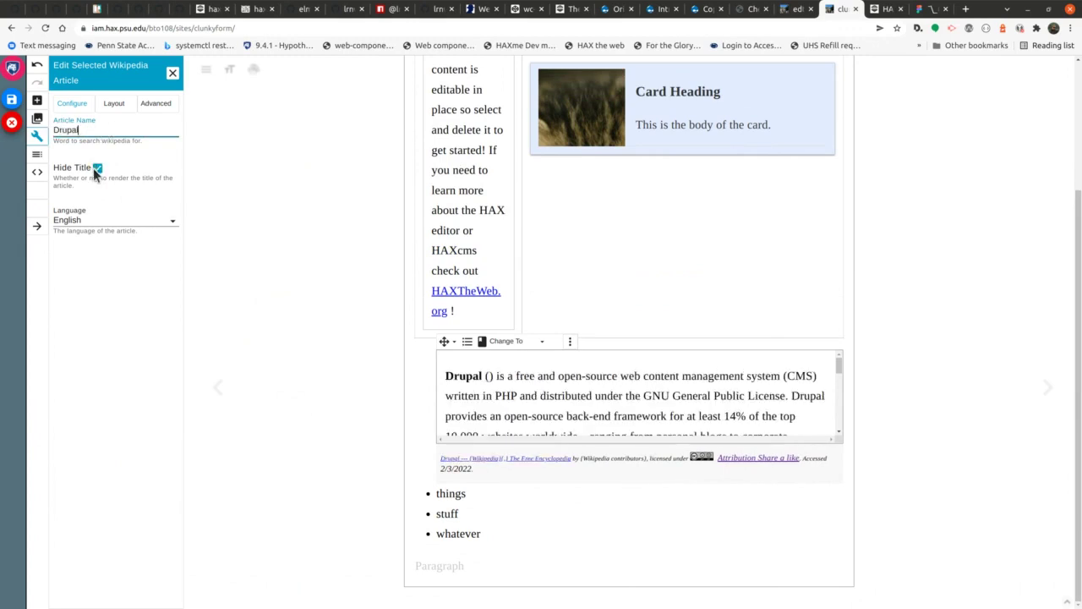
pyautogui.click(96, 172)
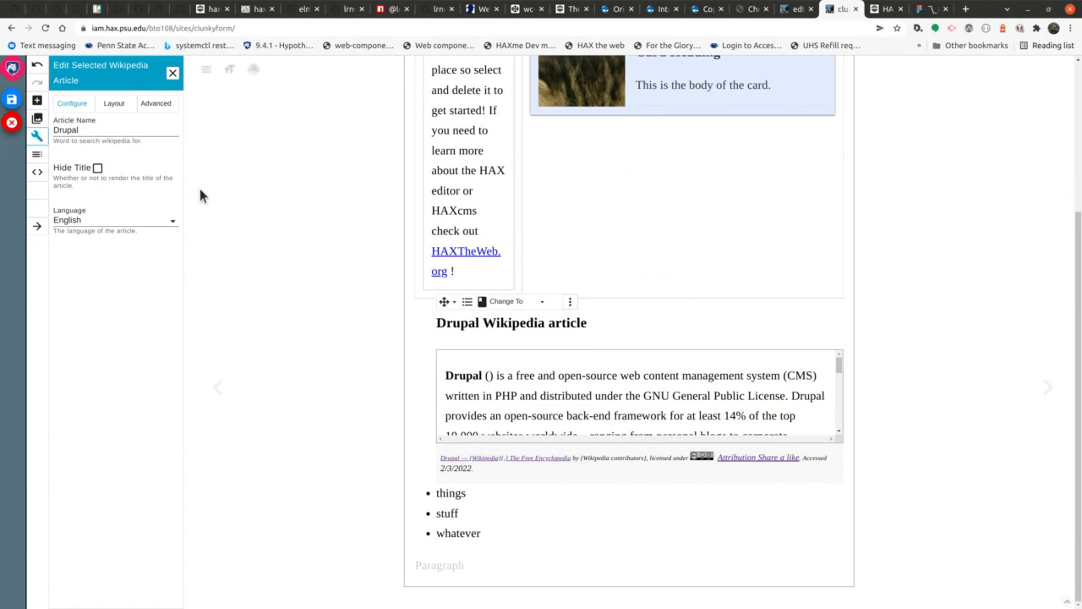
# Set the Wikipedia block's language to Japanese and save the page.
pyautogui.click(156, 220)
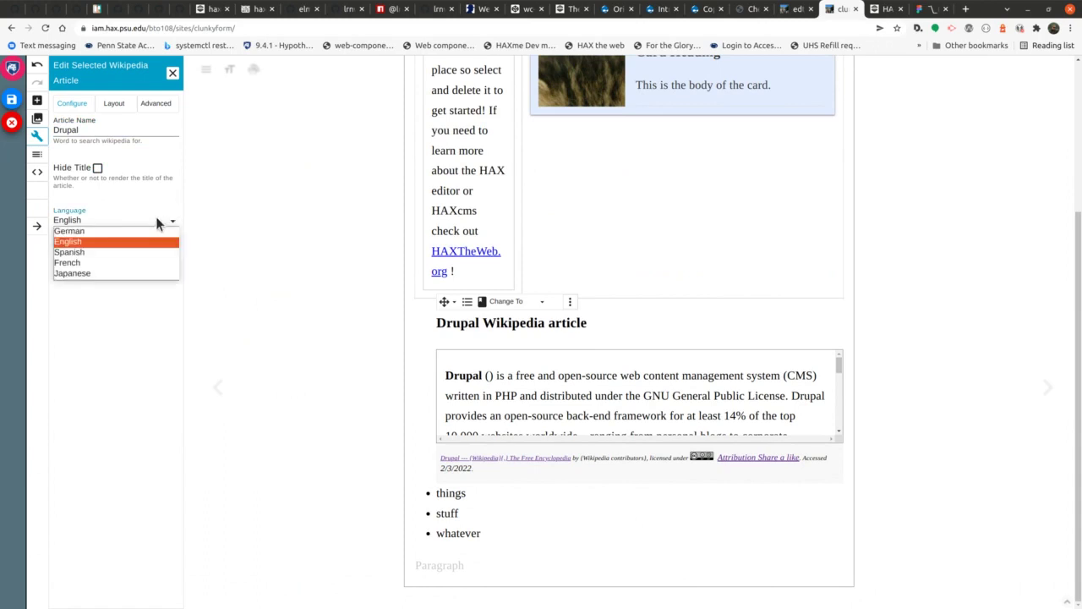
pyautogui.click(136, 274)
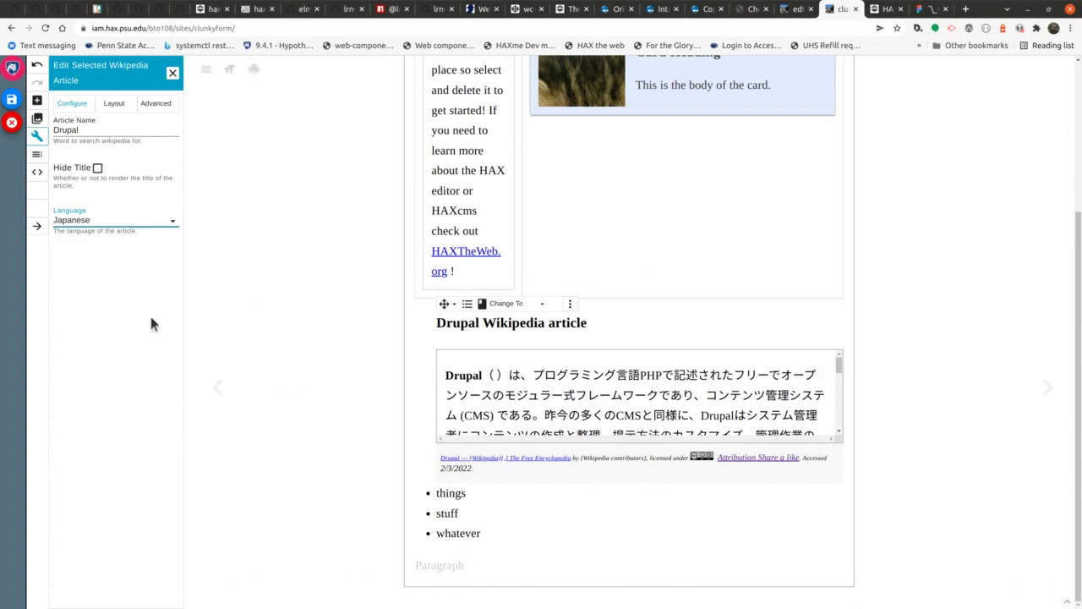
pyautogui.click(13, 100)
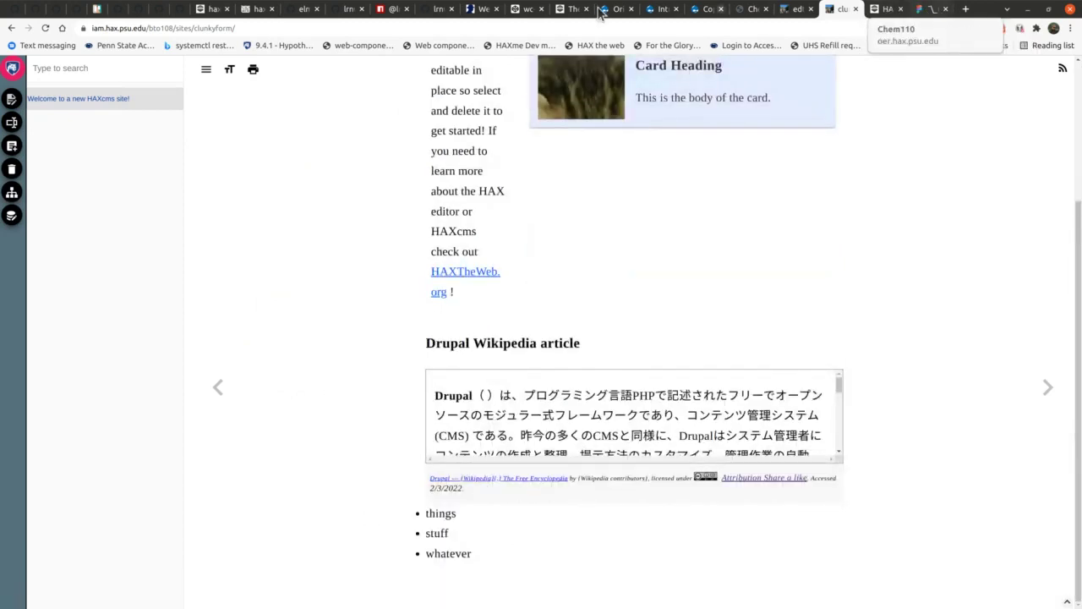
# Switch back to wikipedia-query.js on GitHub and examine its CSS styles and the language handling in the constructor.
pyautogui.click(357, 12)
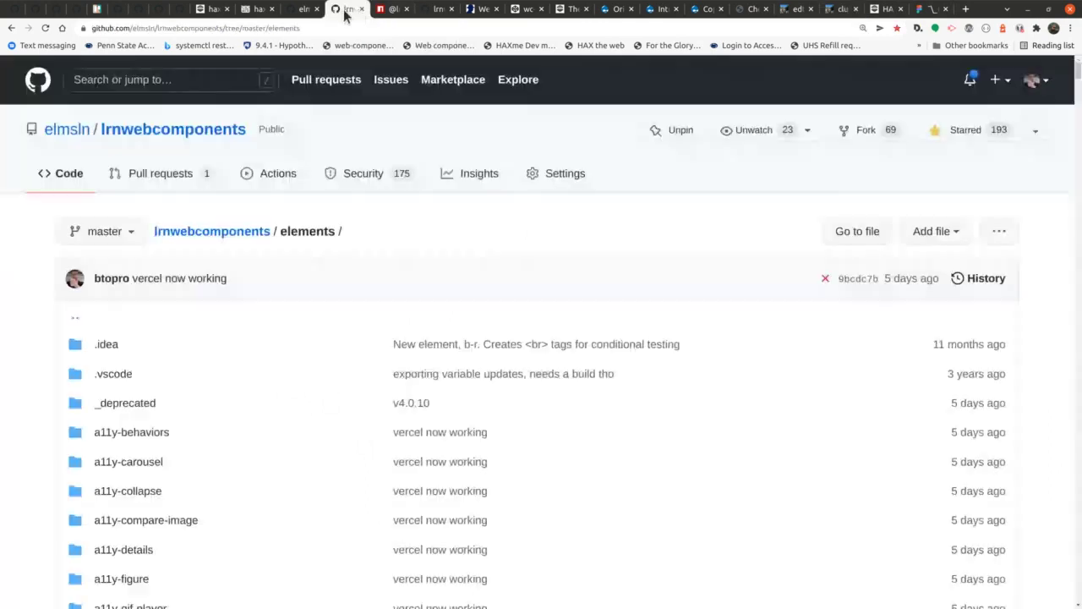
pyautogui.click(391, 7)
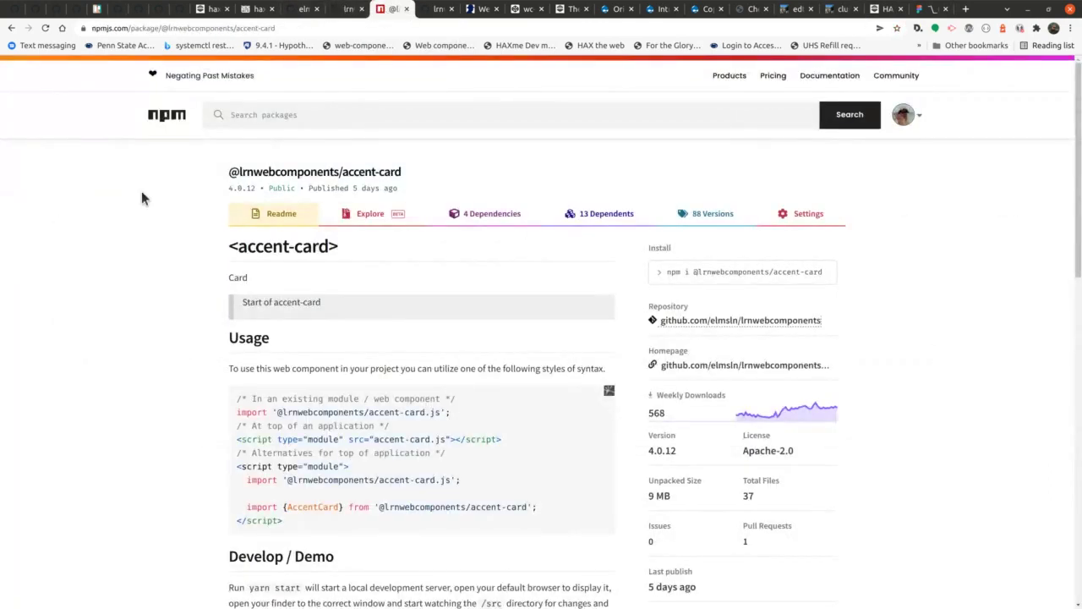
pyautogui.click(407, 8)
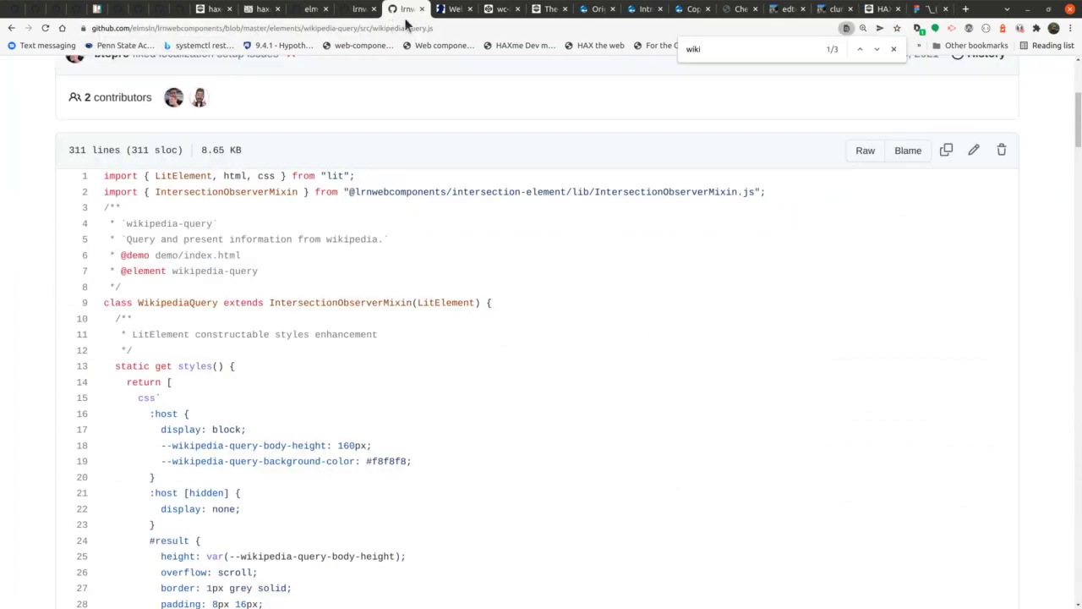
pyautogui.scroll(-3, 277, 372)
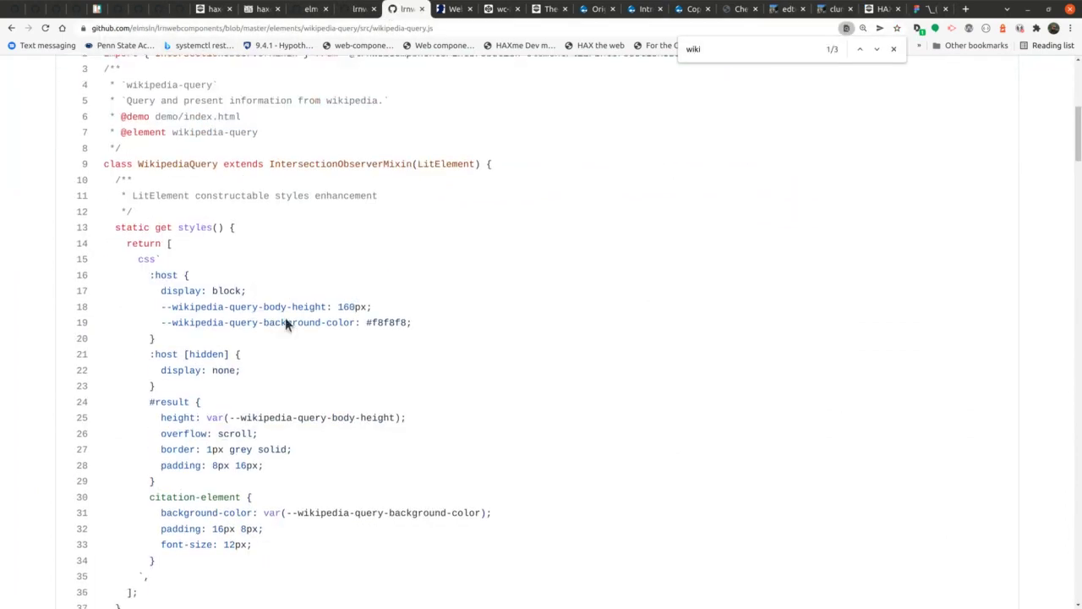
pyautogui.moveTo(118, 225); pyautogui.dragTo(249, 457)
pyautogui.click(212, 272)
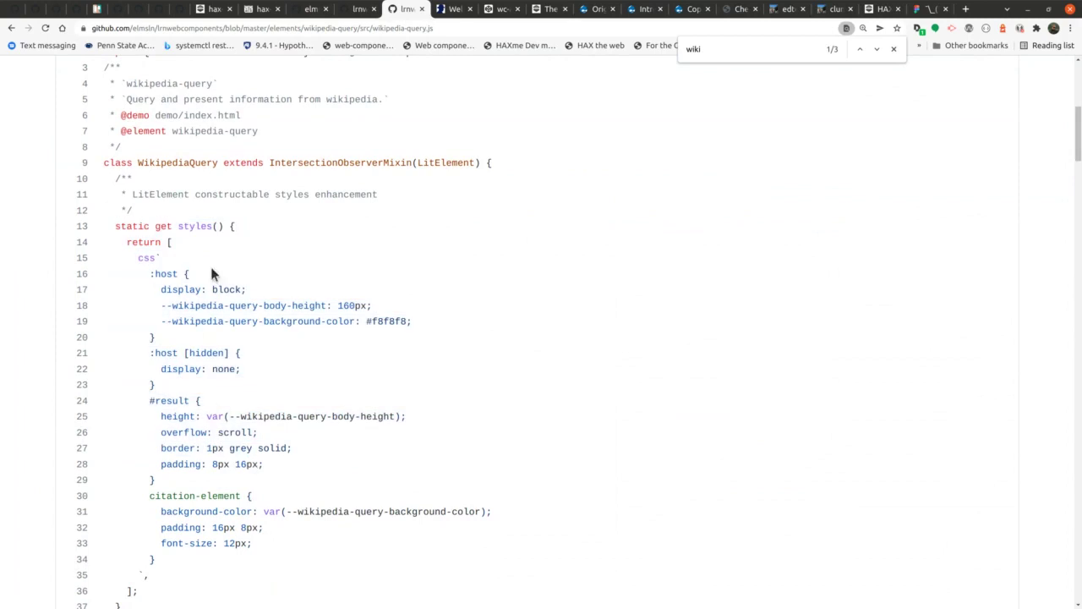
pyautogui.scroll(-10, 309, 313)
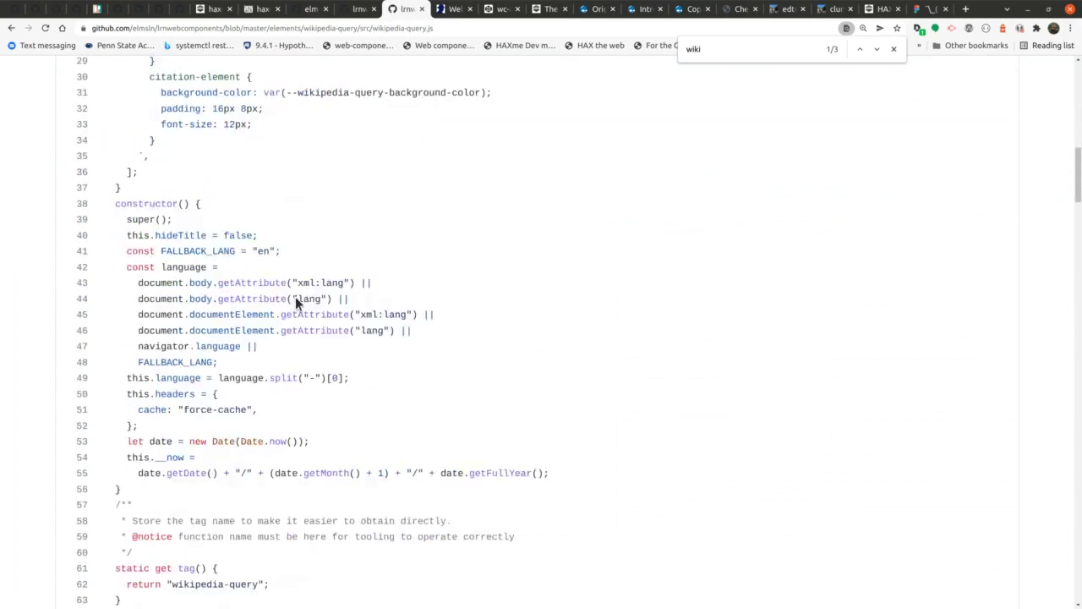
pyautogui.scroll(-1, 211, 150)
pyautogui.moveTo(284, 160); pyautogui.dragTo(350, 269)
pyautogui.click(283, 243)
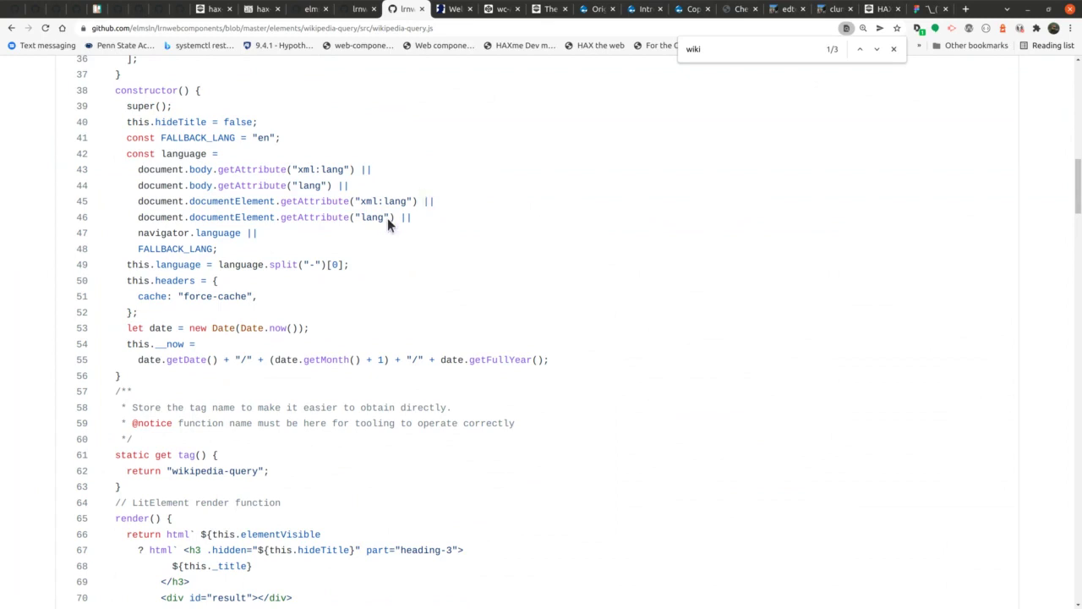
# Examine the render function with its citation-element and the Wikipedia API address fetched in updateArticle.
pyautogui.scroll(-5, 289, 263)
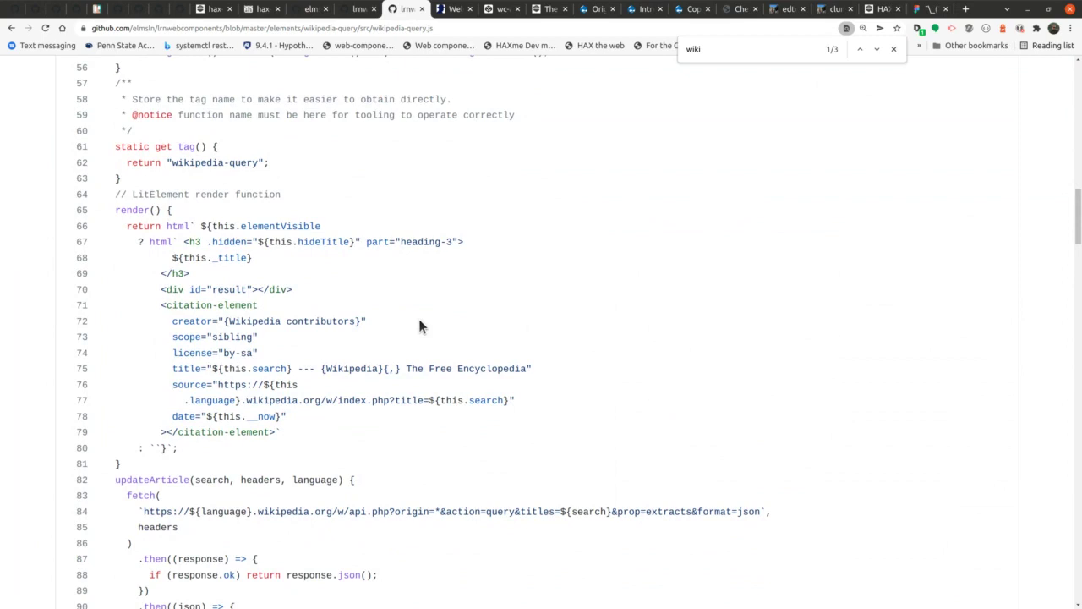
pyautogui.moveTo(116, 256); pyautogui.dragTo(262, 371)
pyautogui.click(167, 308)
pyautogui.moveTo(167, 307); pyautogui.dragTo(250, 308)
pyautogui.click(282, 310)
pyautogui.scroll(-2, 165, 313)
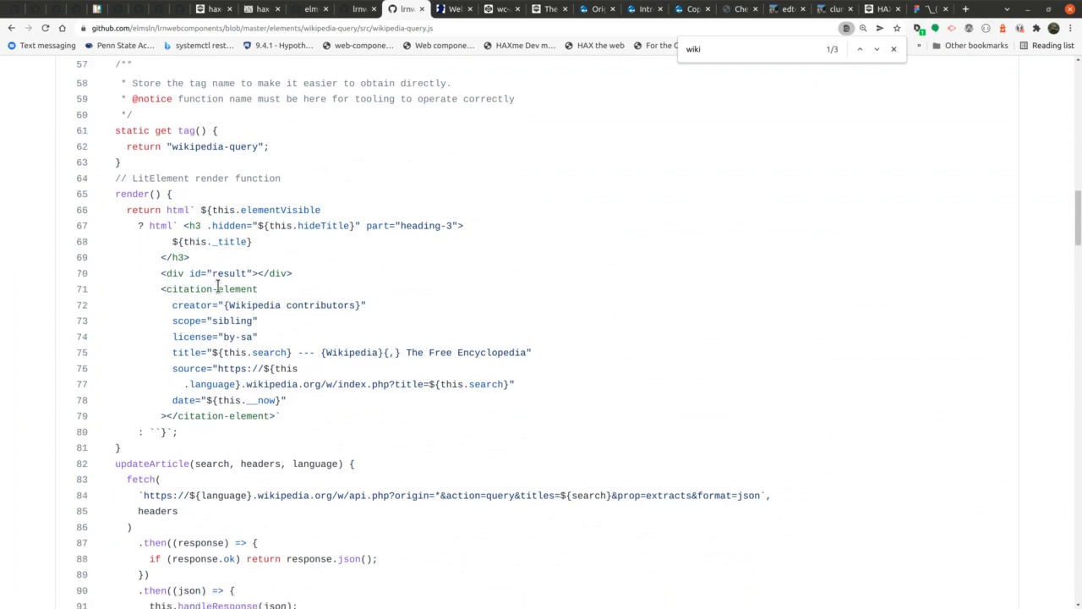
pyautogui.moveTo(169, 224); pyautogui.dragTo(346, 330)
pyautogui.scroll(-3, 200, 273)
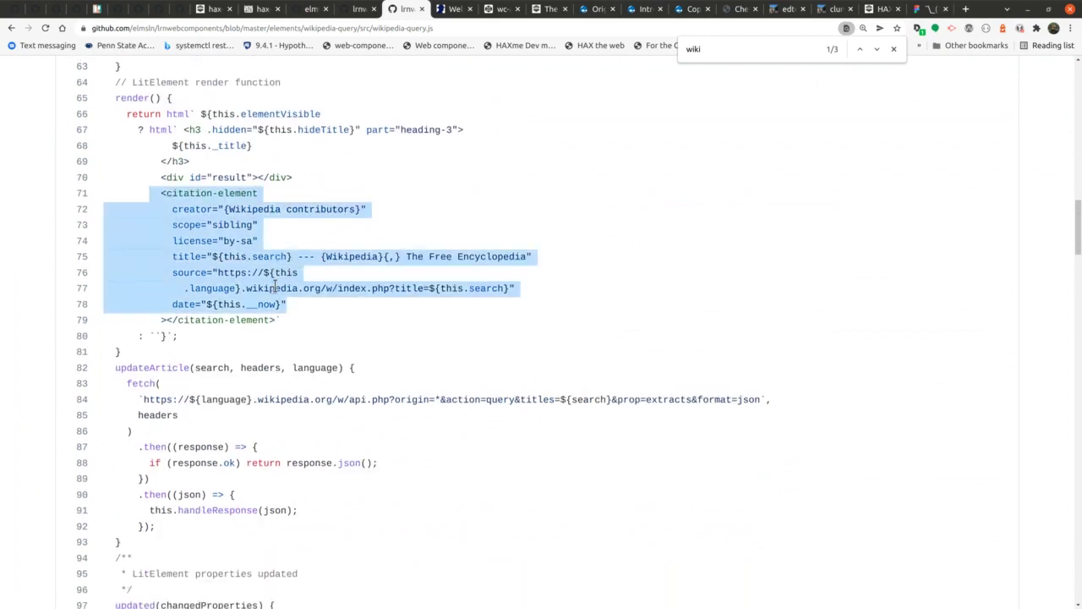
pyautogui.click(148, 292)
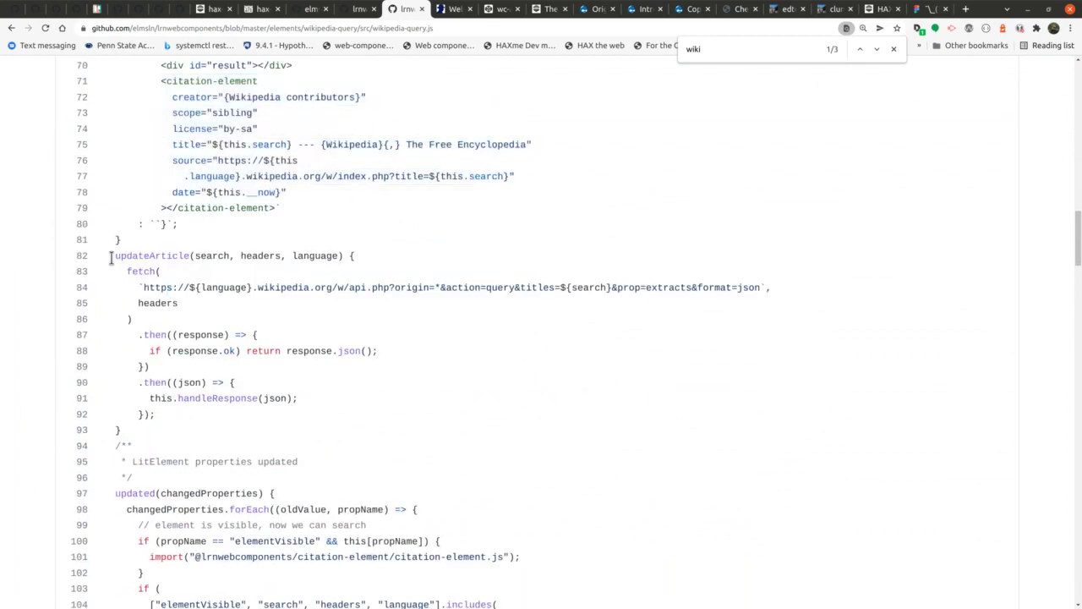
pyautogui.moveTo(142, 288); pyautogui.dragTo(805, 289)
pyautogui.click(438, 273)
# Read through the rest of wikipedia-query.js, from the property update logic to the haxProperties file reference at its end.
pyautogui.scroll(-15, 439, 272)
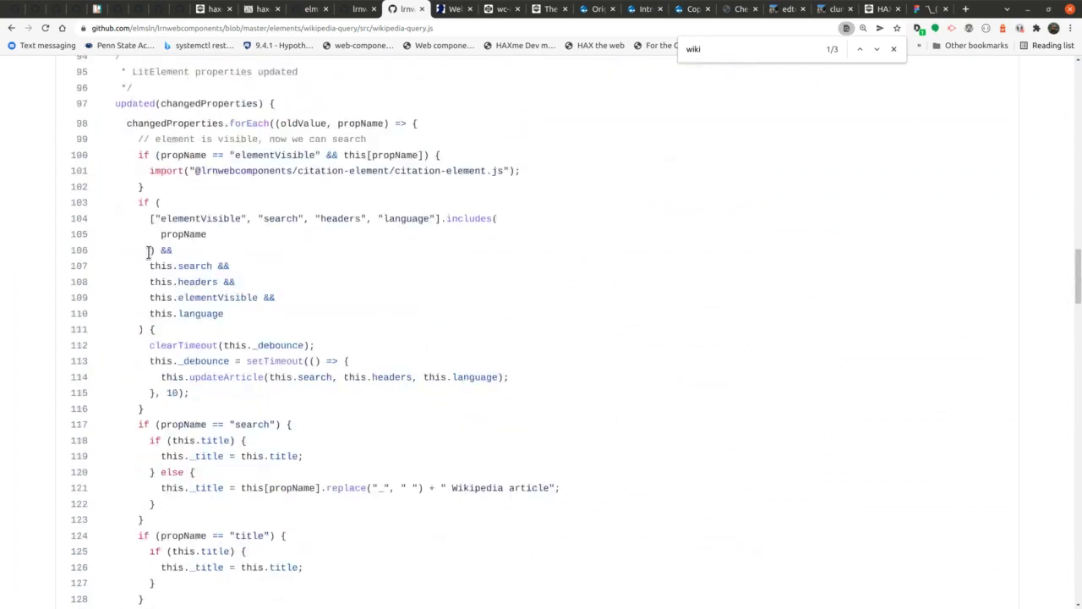
pyautogui.scroll(-6, 145, 275)
pyautogui.scroll(2, 140, 285)
pyautogui.scroll(-2, 59, 286)
pyautogui.scroll(-10, 59, 285)
pyautogui.scroll(4, 37, 307)
pyautogui.scroll(-12, 232, 334)
pyautogui.moveTo(178, 380); pyautogui.dragTo(251, 380)
pyautogui.click(251, 380)
pyautogui.doubleClick(251, 380)
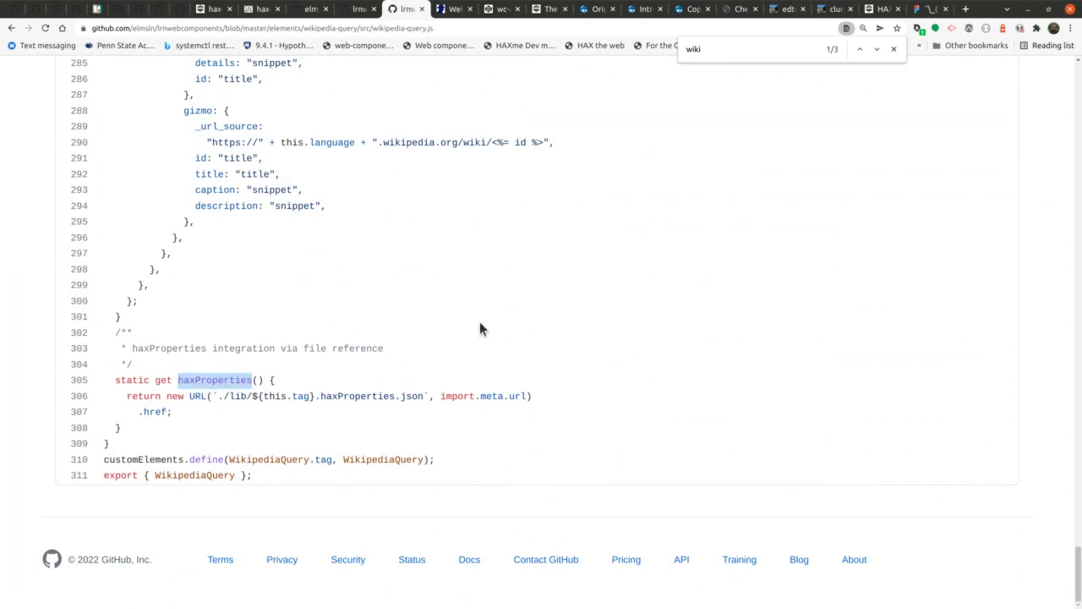
pyautogui.click(410, 318)
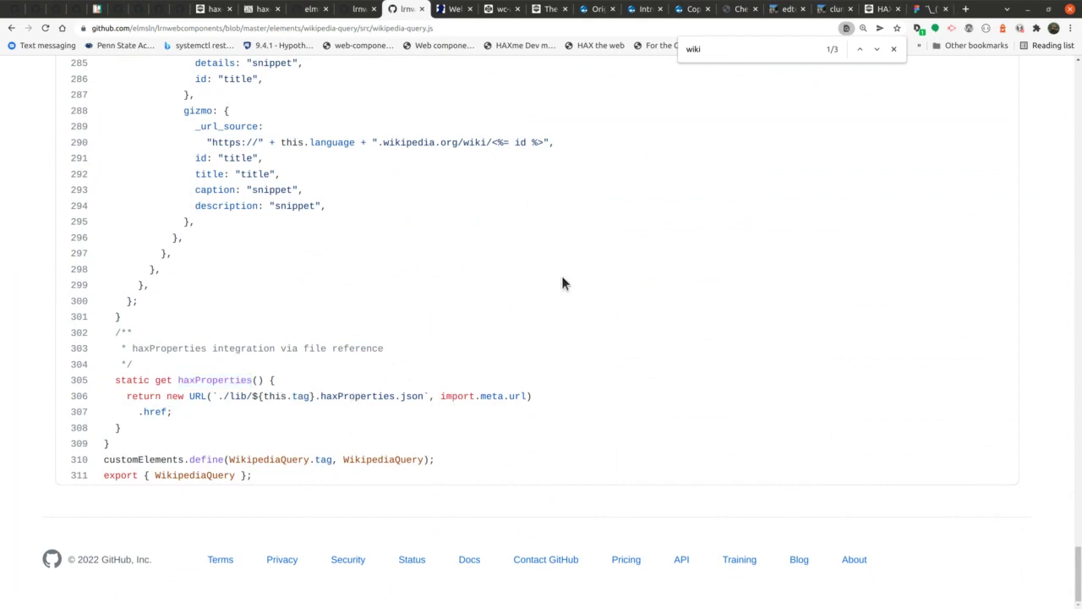
pyautogui.moveTo(252, 396); pyautogui.dragTo(350, 396)
pyautogui.click(350, 396)
# Go back to the wikipedia-query folder and open wikipedia-query.haxProperties.json from its lib folder.
pyautogui.hotkey('alt', 'Left')
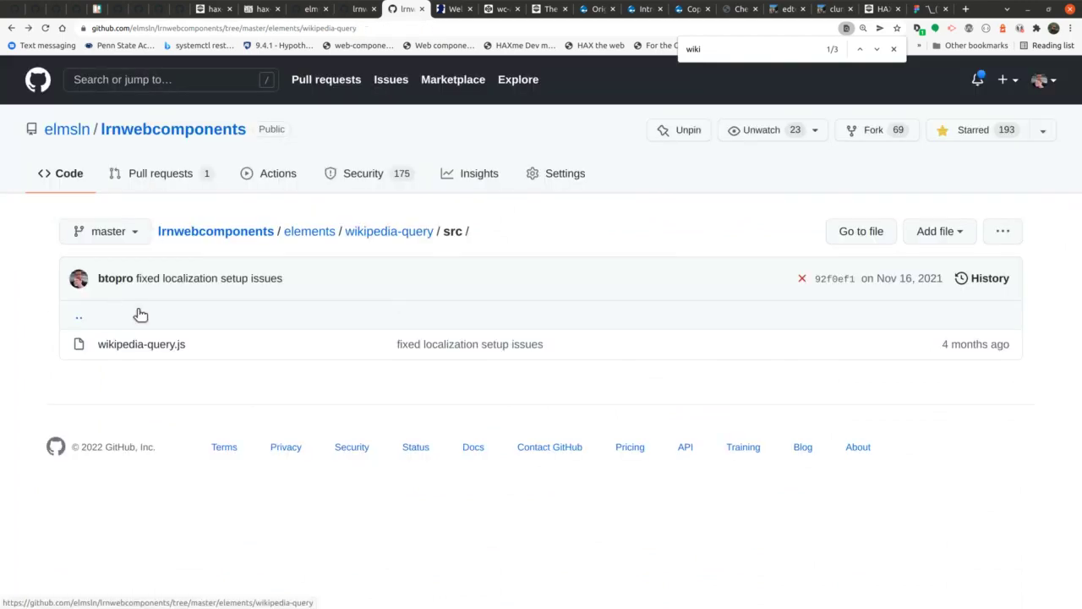
pyautogui.hotkey('alt', 'Left')
pyautogui.click(99, 378)
pyautogui.click(133, 345)
pyautogui.scroll(-5, 578, 325)
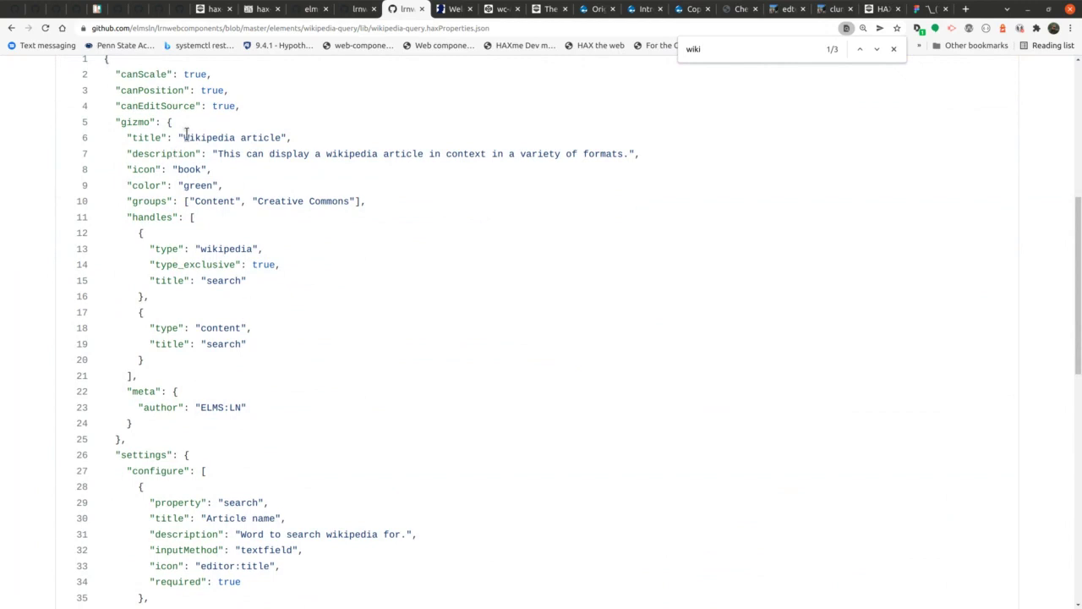
# Examine the JSON's gizmo title, the canScale and canPosition flags, and the configure settings that define the block's form fields.
pyautogui.moveTo(182, 137); pyautogui.dragTo(287, 138)
pyautogui.click(278, 139)
pyautogui.moveTo(196, 135); pyautogui.dragTo(270, 137)
pyautogui.click(270, 138)
pyautogui.doubleClick(121, 75)
pyautogui.moveTo(121, 90); pyautogui.dragTo(176, 90)
pyautogui.click(175, 88)
pyautogui.scroll(-5, 199, 241)
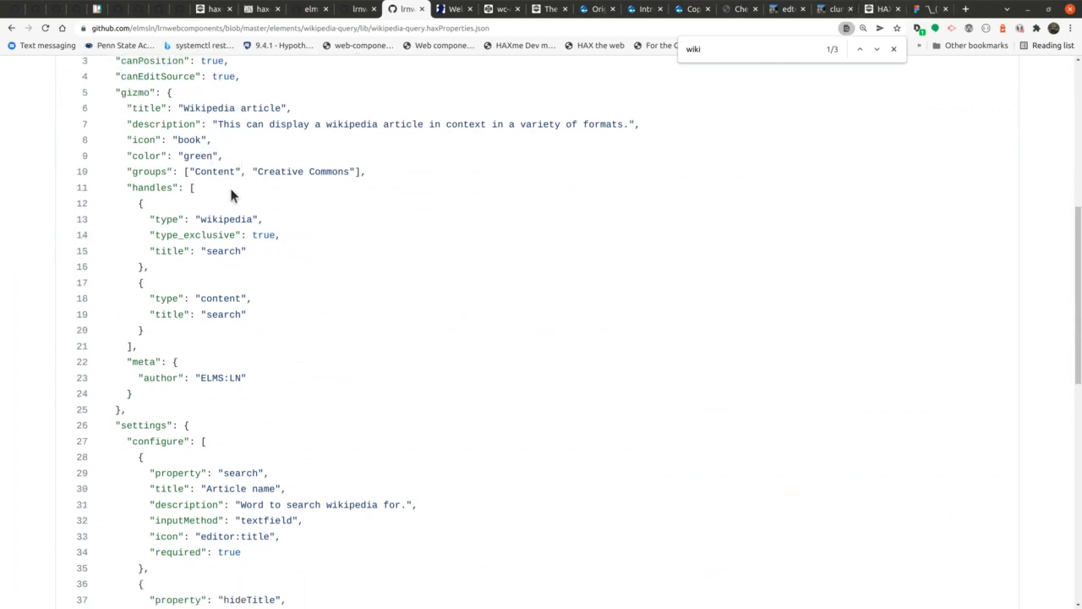
pyautogui.moveTo(128, 135); pyautogui.dragTo(234, 309)
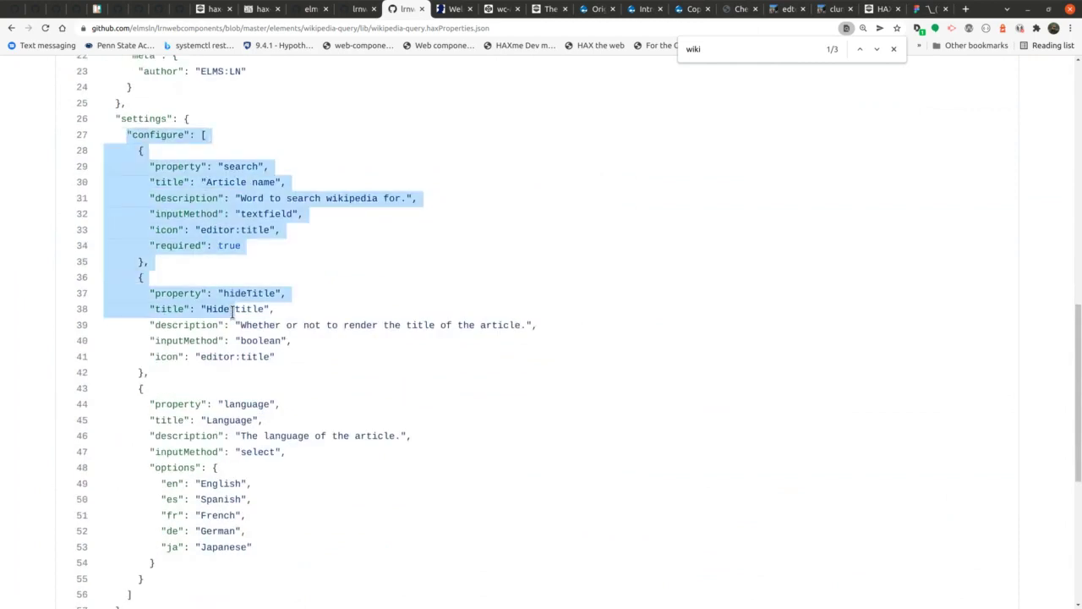
pyautogui.click(192, 220)
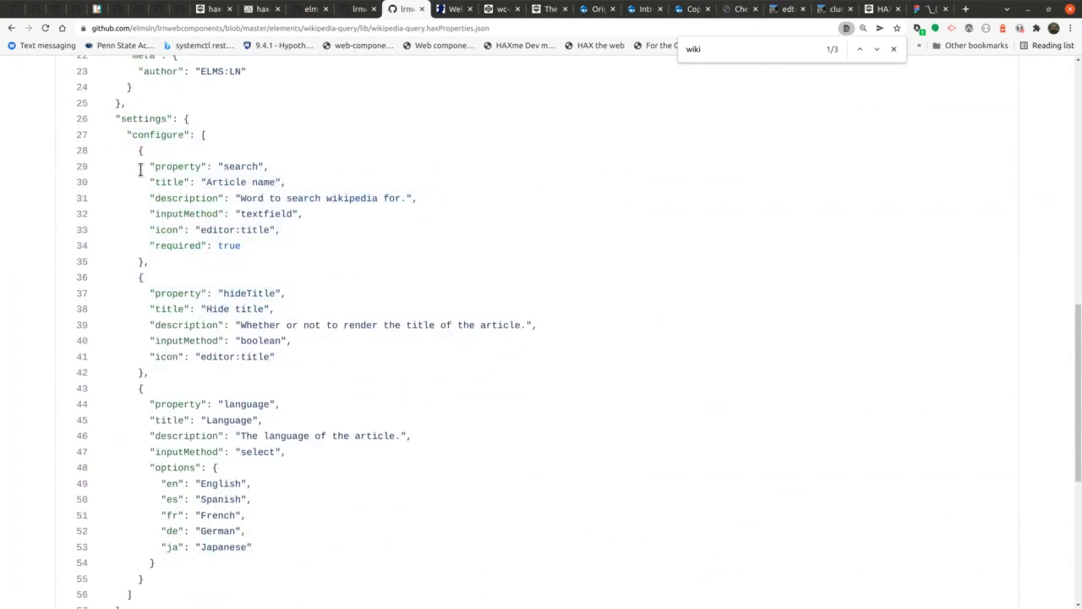
# Examine the first configure entry's search property, Article name title and textfield input method, and dismiss the page search for wiki.
pyautogui.moveTo(152, 166)
pyautogui.mouseDown()
pyautogui.moveTo(256, 181)
pyautogui.moveTo(155, 166)
pyautogui.mouseUp()
pyautogui.doubleClick(158, 168)
pyautogui.doubleClick(225, 167)
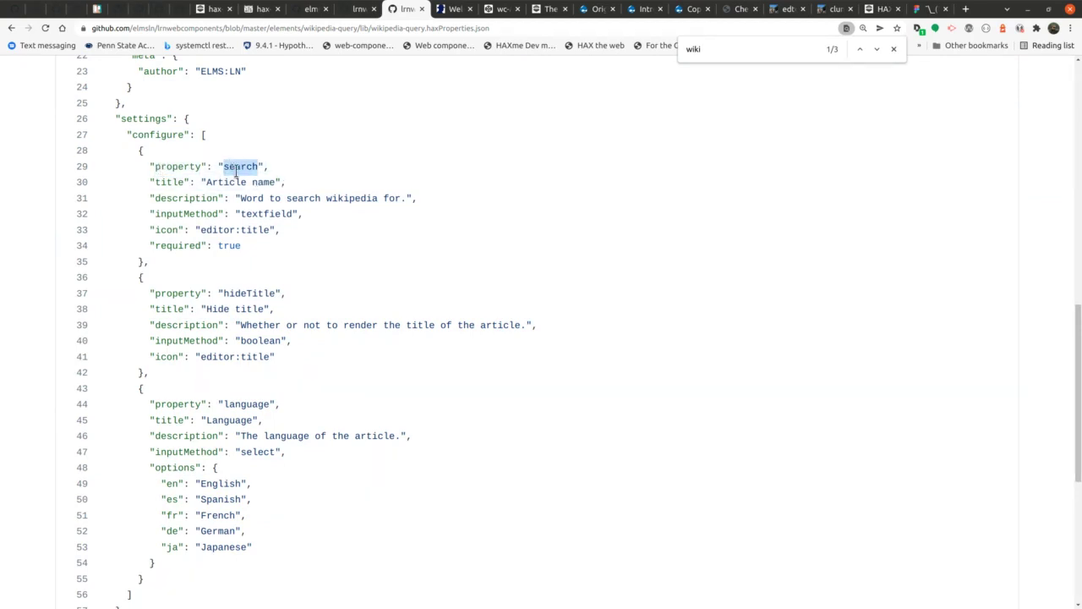
pyautogui.click(152, 198)
pyautogui.moveTo(205, 182); pyautogui.dragTo(271, 186)
pyautogui.click(269, 184)
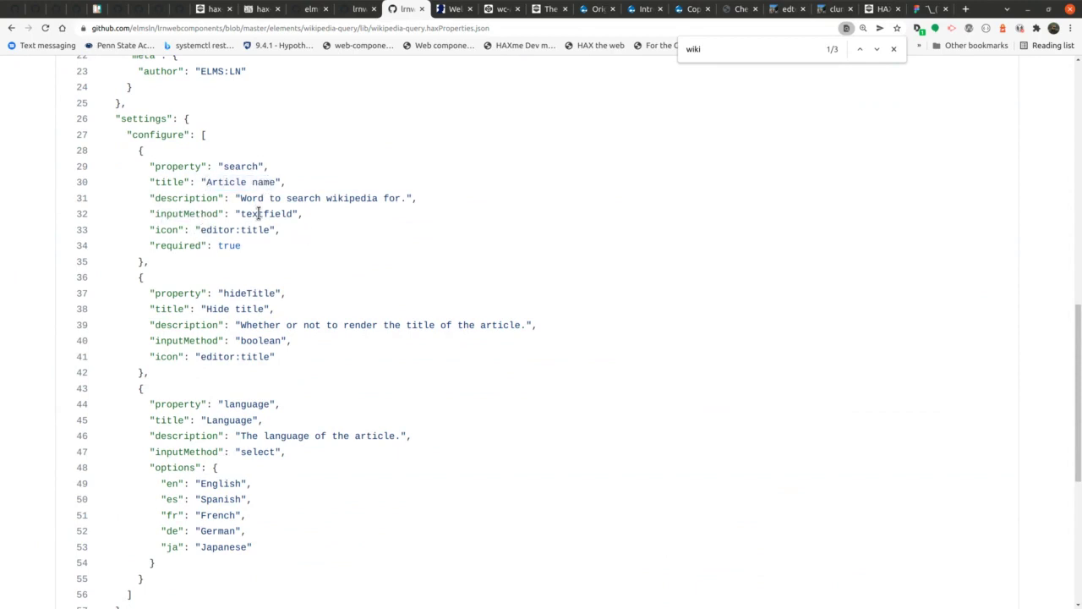
pyautogui.doubleClick(291, 213)
pyautogui.moveTo(317, 216); pyautogui.dragTo(345, 164)
pyautogui.click(343, 168)
pyautogui.moveTo(223, 167); pyautogui.dragTo(259, 166)
pyautogui.click(260, 166)
pyautogui.click(893, 49)
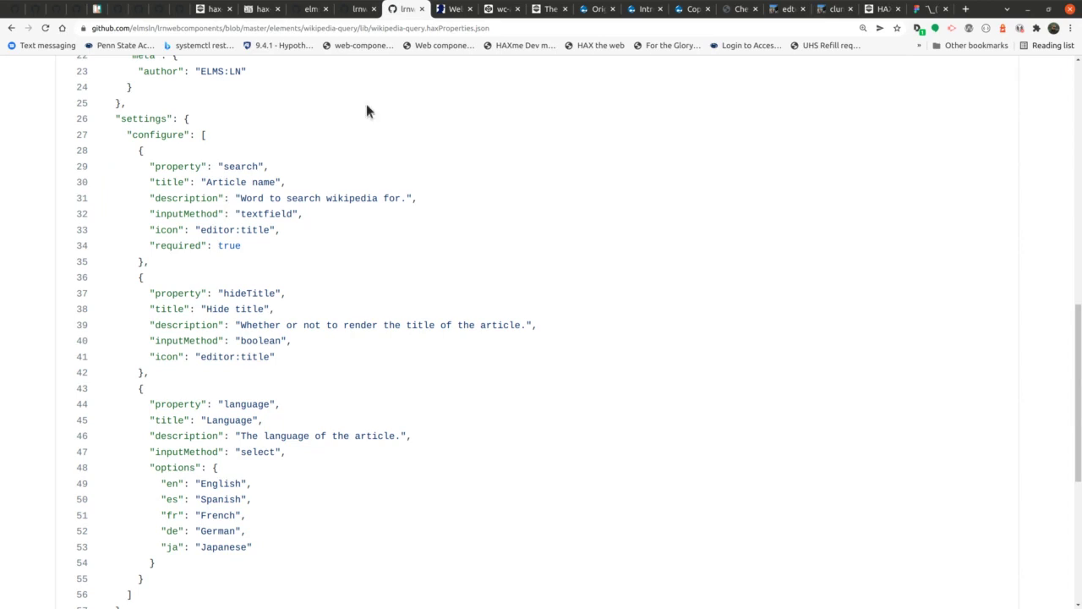
# Switch to the Truman Library site, open its Explore our Websites dialog, and inspect the History Hub entry's markup.
pyautogui.click(446, 10)
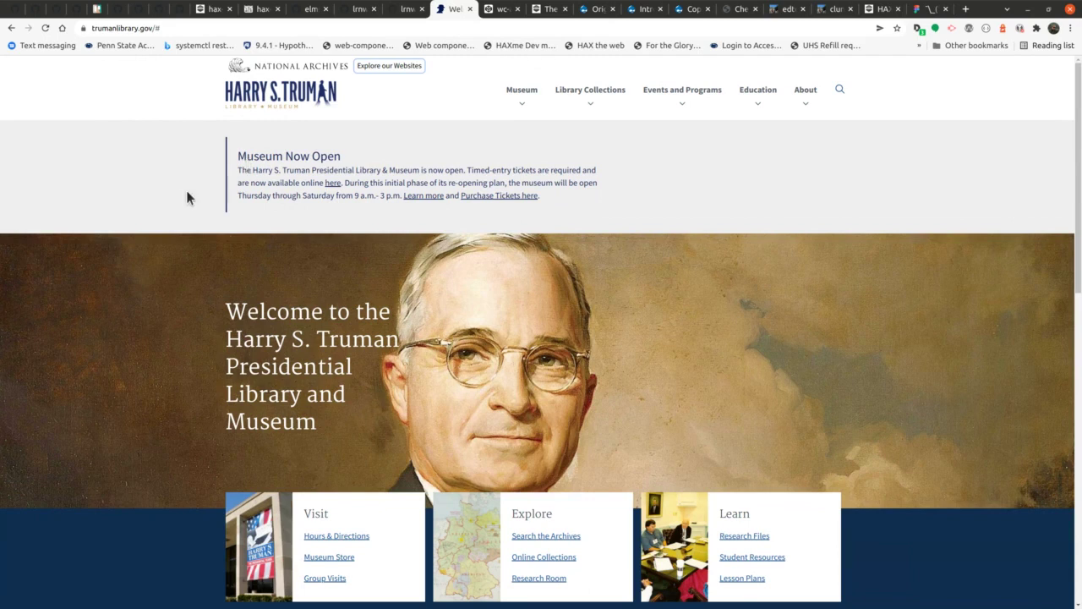
pyautogui.click(391, 65)
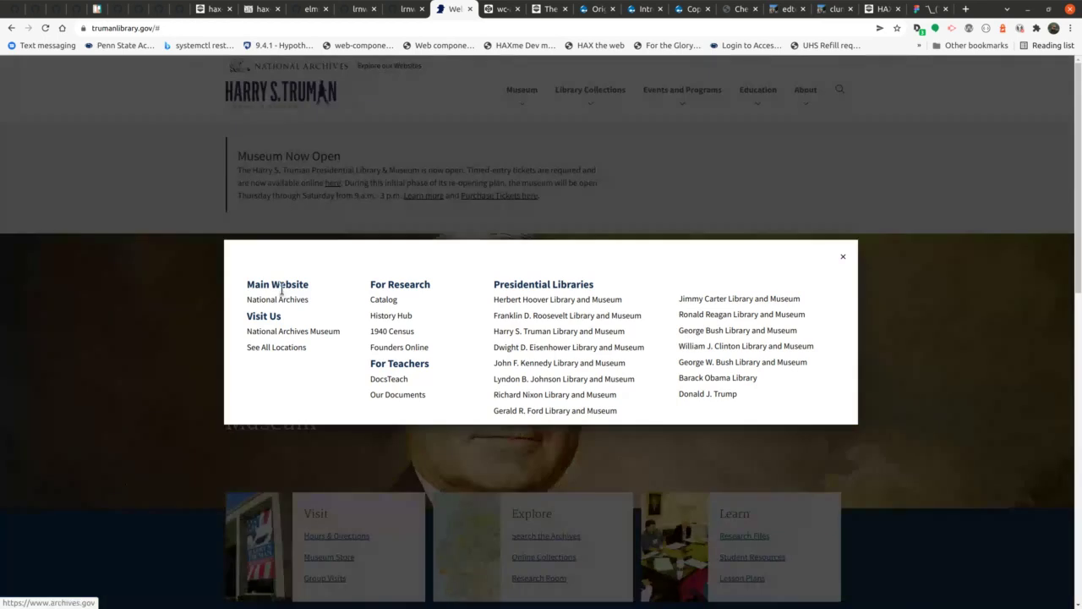
pyautogui.rightClick(446, 315)
pyautogui.click(487, 503)
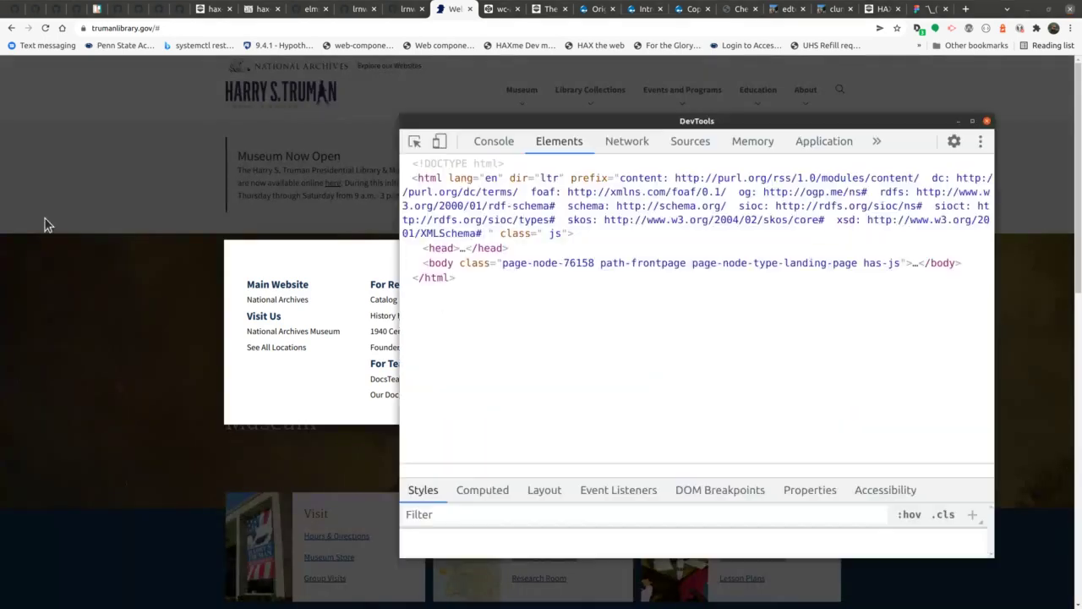
pyautogui.moveTo(495, 121); pyautogui.dragTo(522, 117)
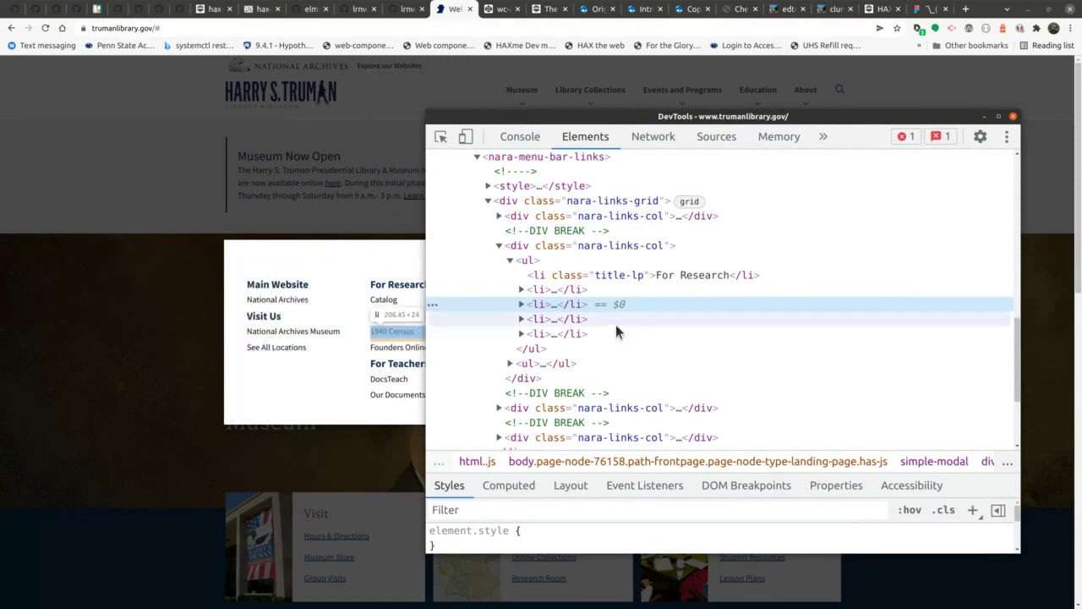
# Examine the nara-menu-bar-links and simple-modal elements behind the dialog, and close the inspector and the dialog.
pyautogui.scroll(2, 639, 322)
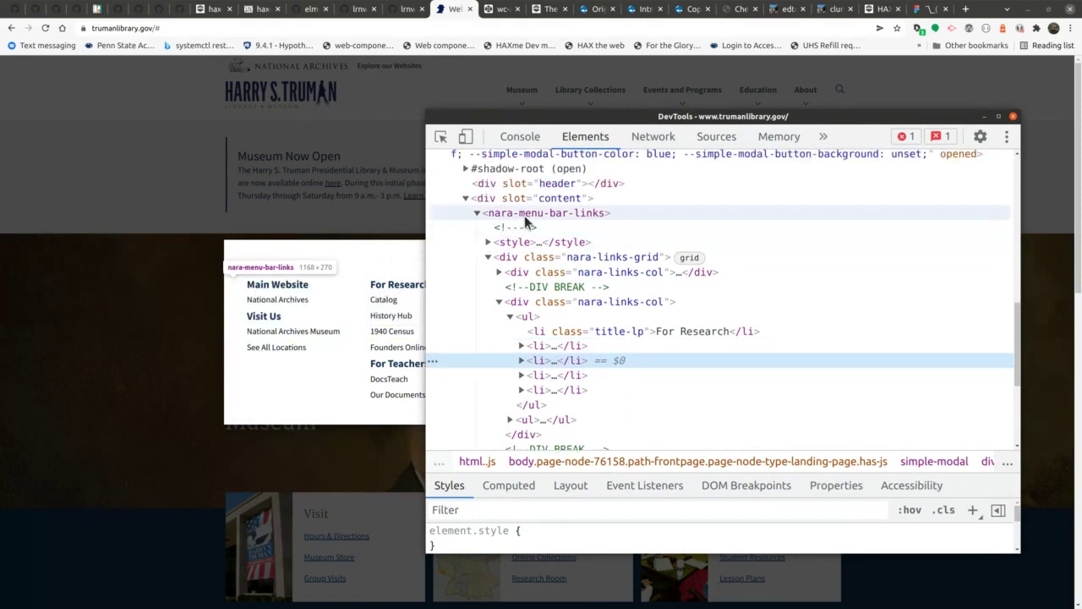
pyautogui.click(599, 215)
pyautogui.scroll(6, 592, 254)
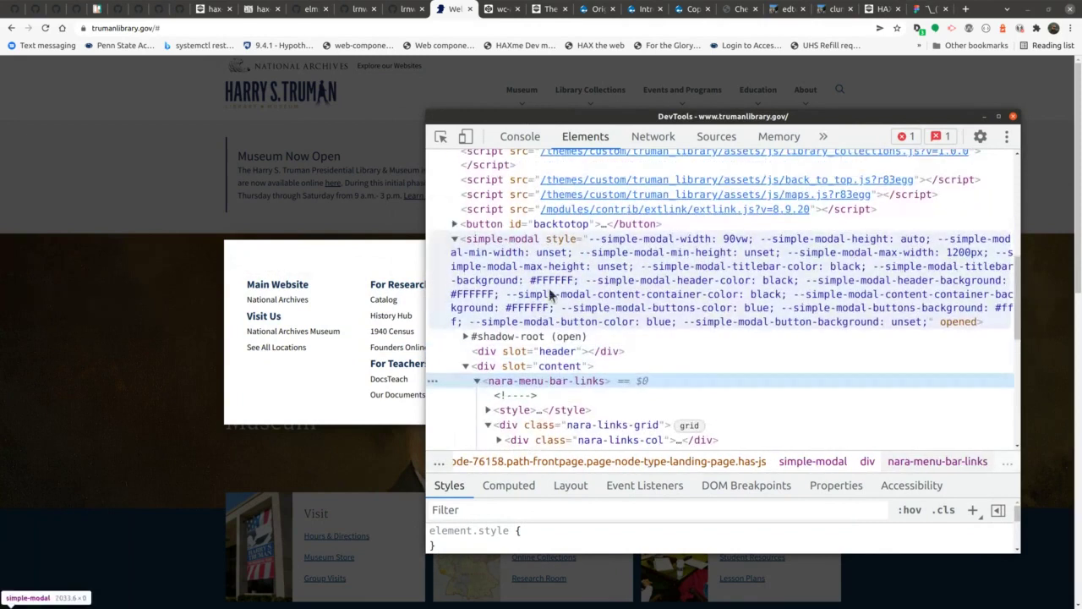
pyautogui.click(554, 277)
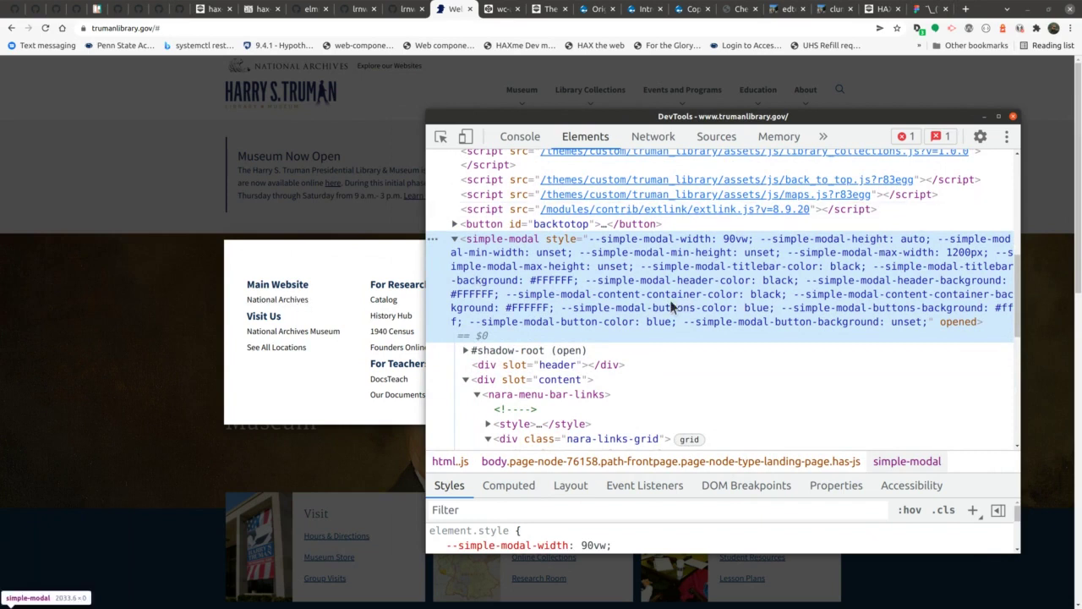
pyautogui.click(454, 240)
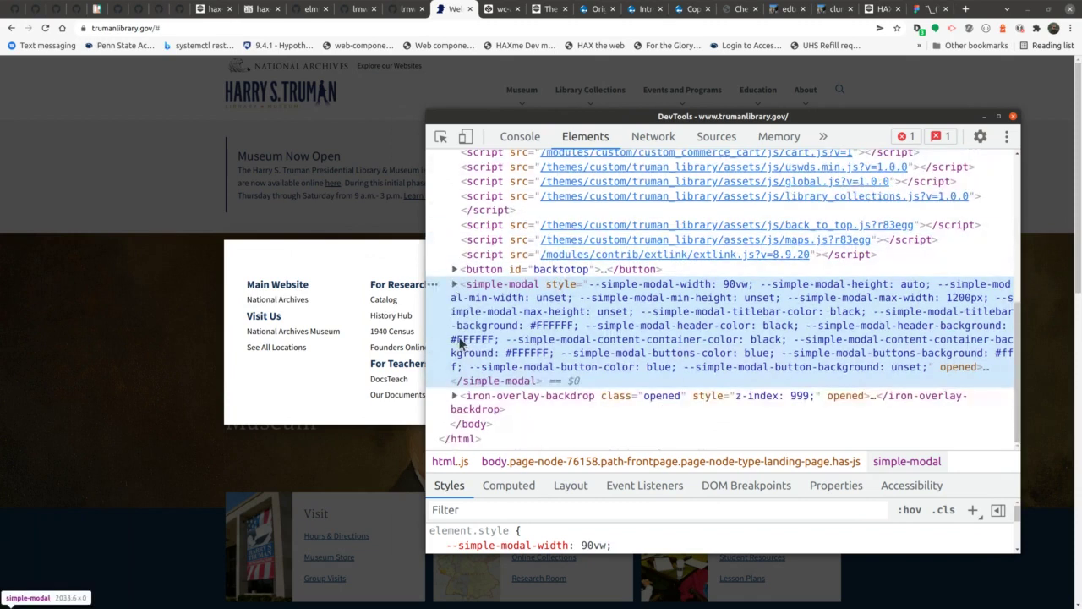
pyautogui.click(1014, 117)
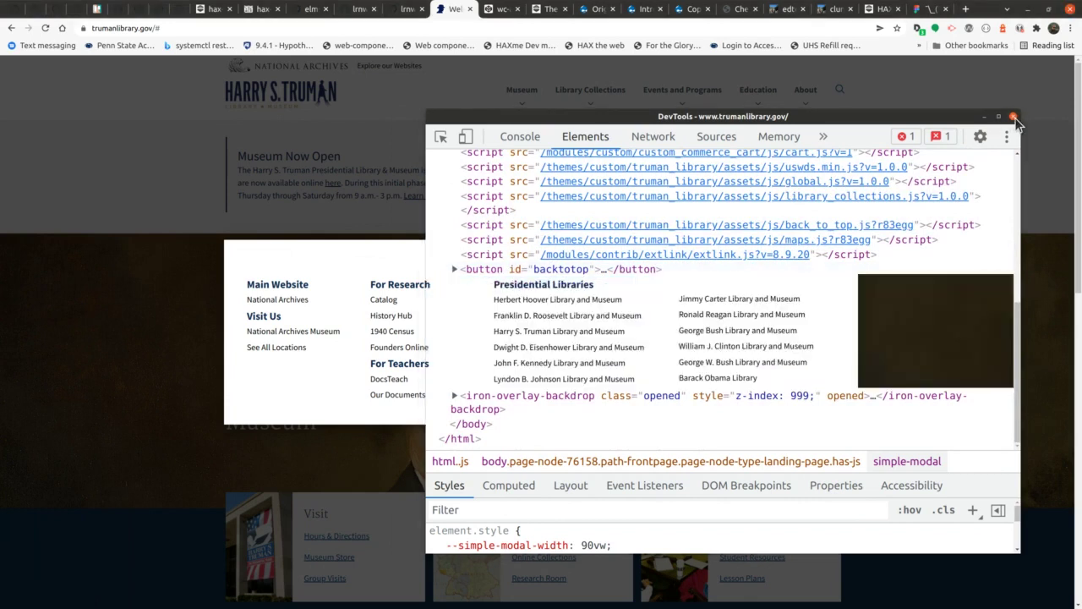
pyautogui.click(128, 389)
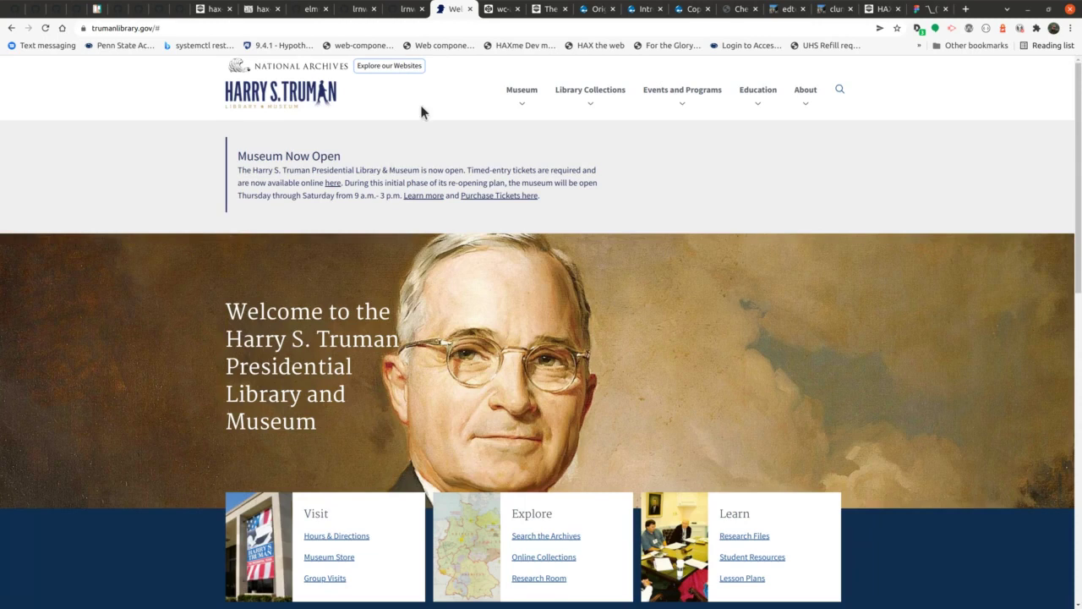
# Switch to the wc-autoloader test pen and reload it from its address with the HTML code shown from its start.
pyautogui.click(471, 8)
pyautogui.scroll(10, 186, 316)
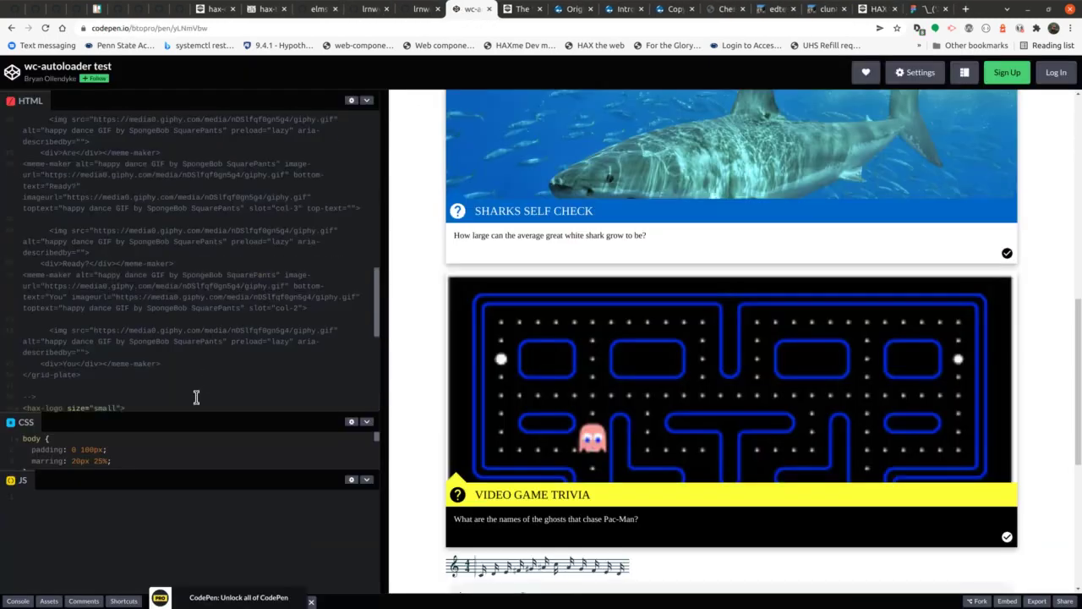
pyautogui.click(191, 28)
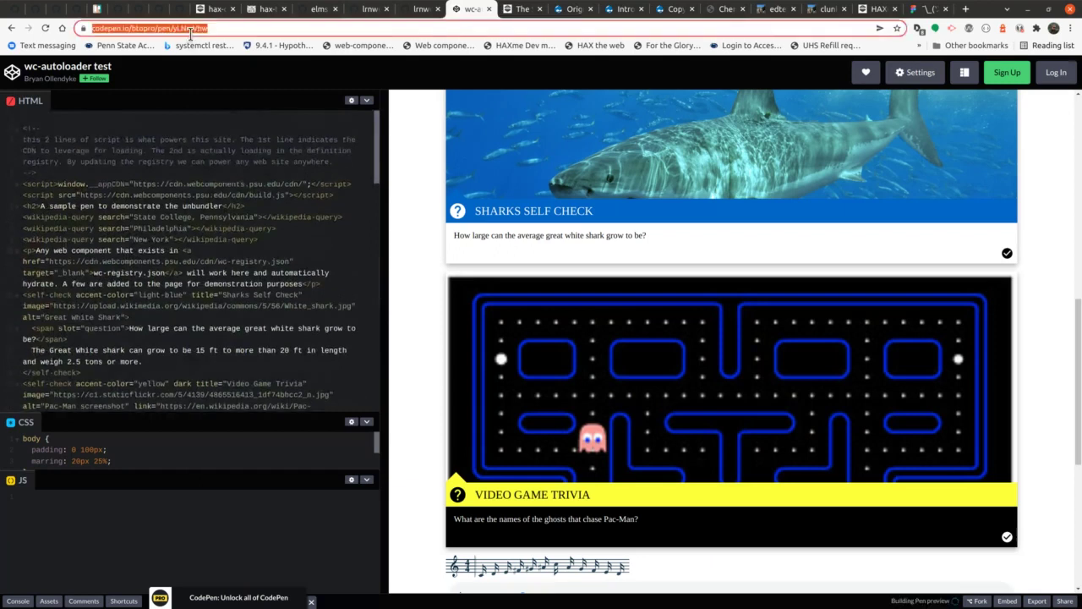
pyautogui.press('Return')
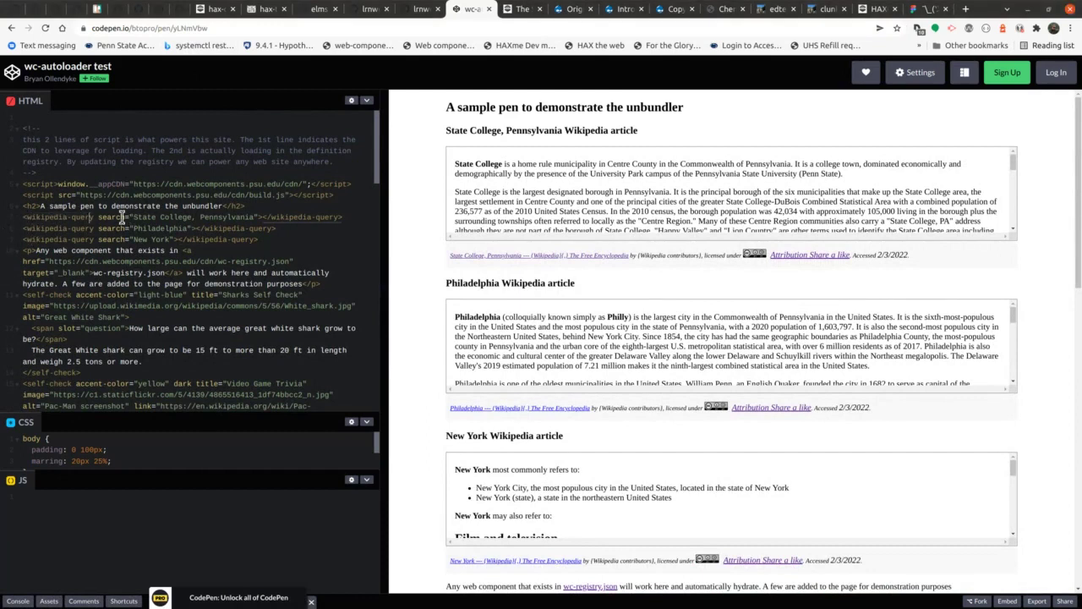
# Examine the heading and wikipedia-query lines in the pen's HTML, and close the pen without saving its changes.
pyautogui.click(225, 206)
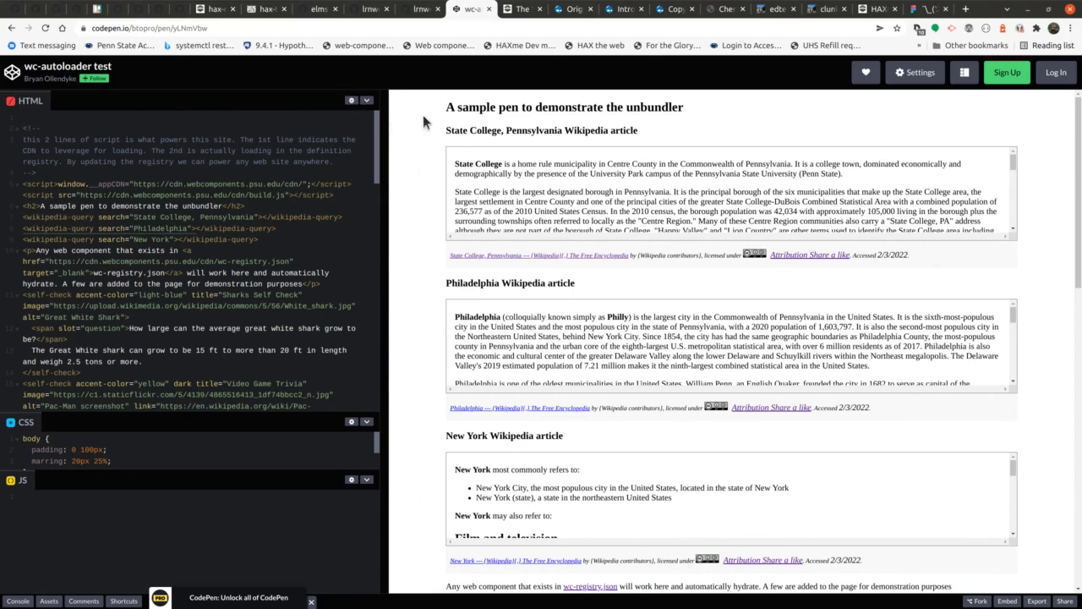
pyautogui.moveTo(139, 209); pyautogui.dragTo(287, 211)
pyautogui.click(263, 211)
pyautogui.click(490, 9)
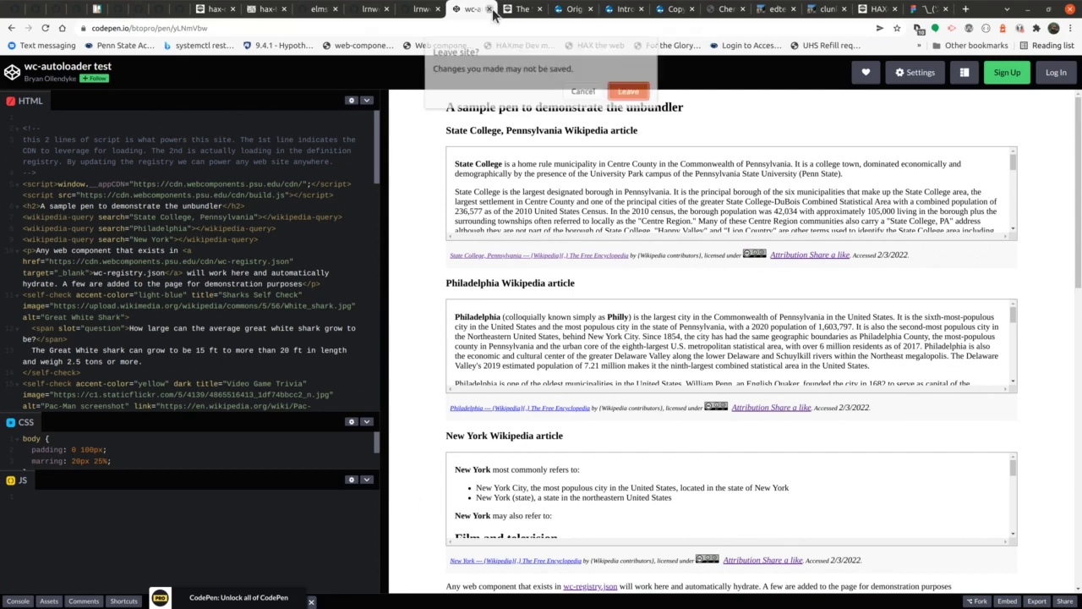
pyautogui.click(628, 91)
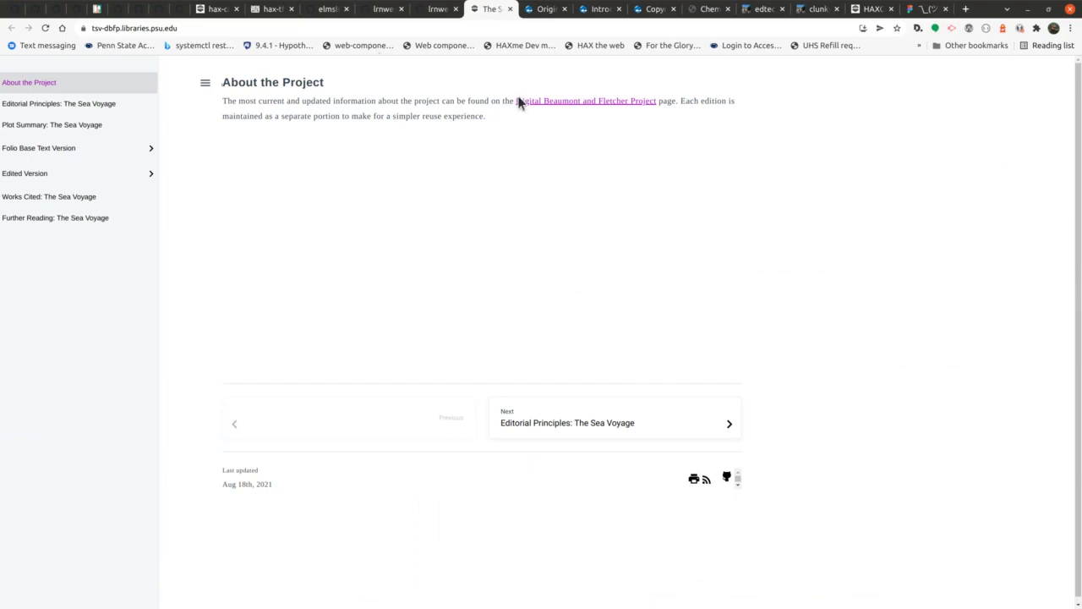
# Expand the Folio Base Text Version section of the Sea Voyage site and open its Act 1 page.
pyautogui.doubleClick(375, 116)
pyautogui.click(366, 133)
pyautogui.click(84, 157)
pyautogui.click(91, 172)
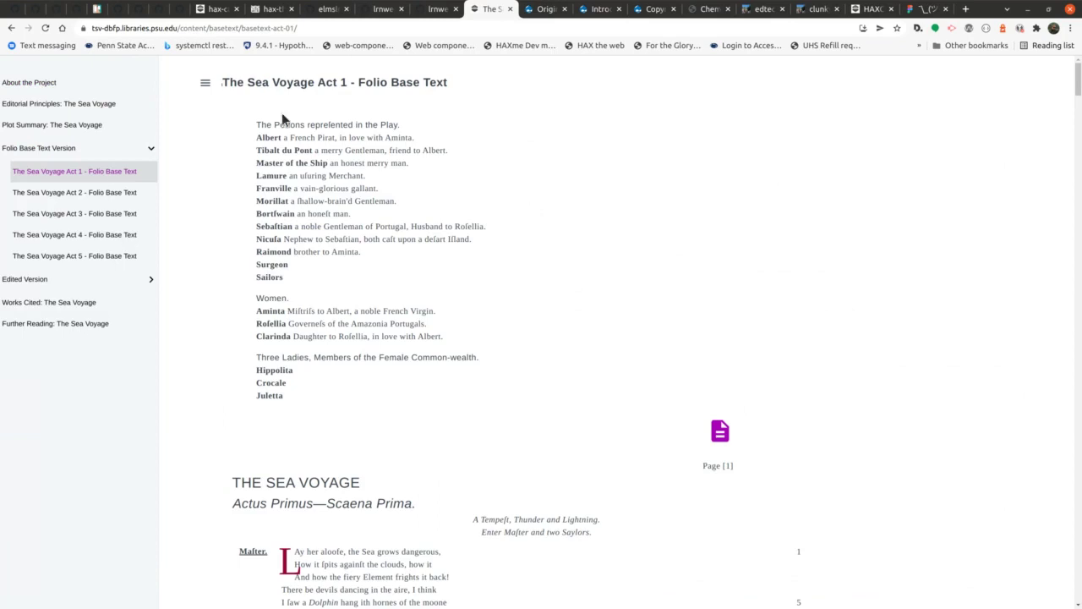
pyautogui.moveTo(178, 29); pyautogui.dragTo(61, 32)
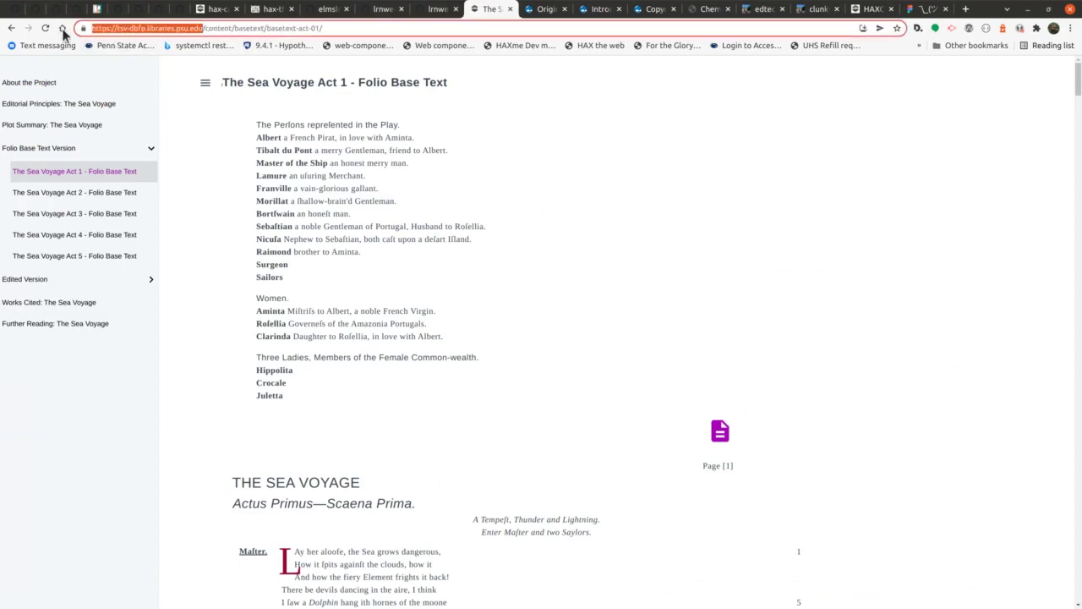
pyautogui.hotkey('alt', 'Tab')
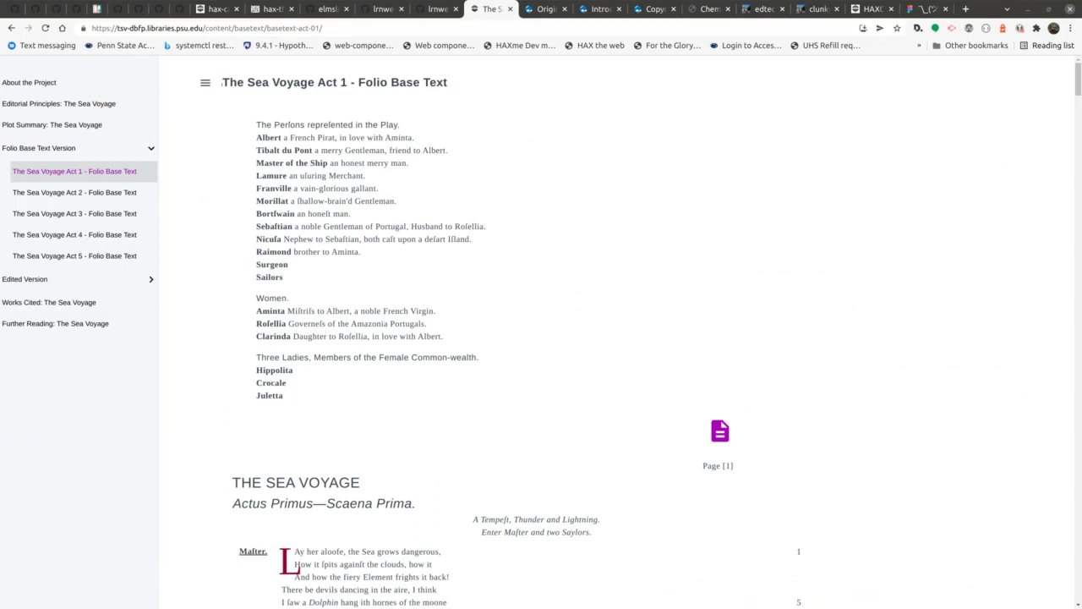
pyautogui.click(551, 205)
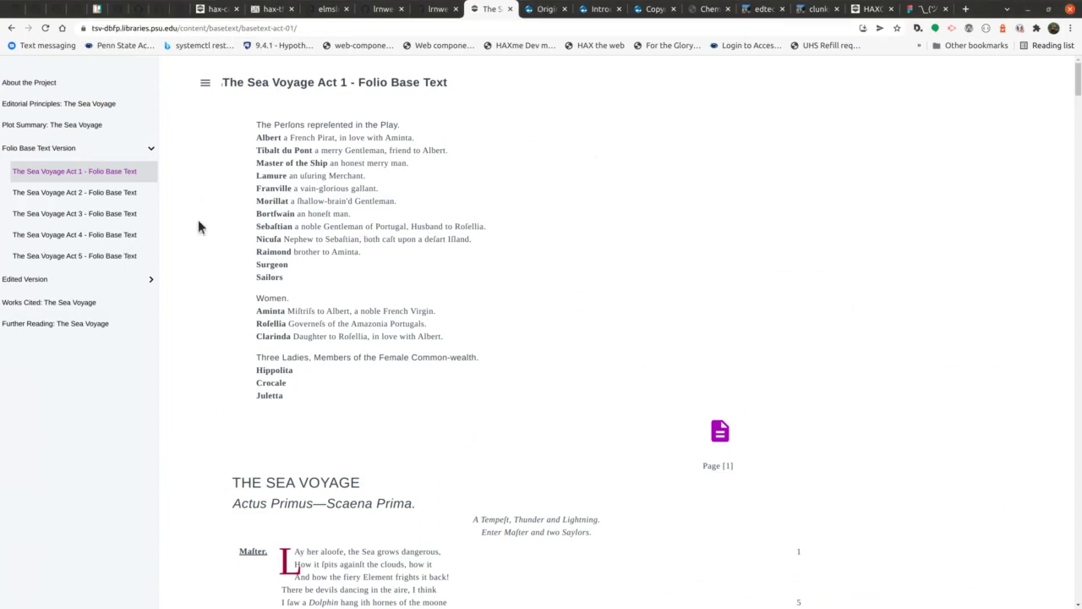
# Browse Acts 2, 4 and 5 of the Folio Base Text and return to Act 4.
pyautogui.click(87, 196)
pyautogui.click(76, 235)
pyautogui.click(73, 262)
pyautogui.click(74, 236)
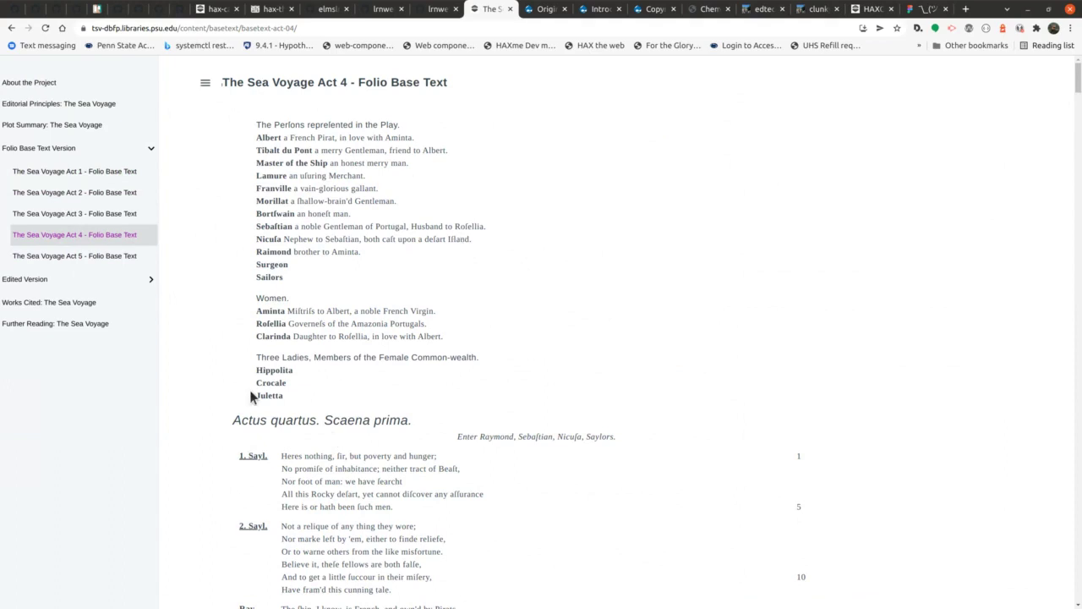
# View the original scanned folio image linked at Page [13] in Act 4, and go back to the text.
pyautogui.scroll(-5, 826, 192)
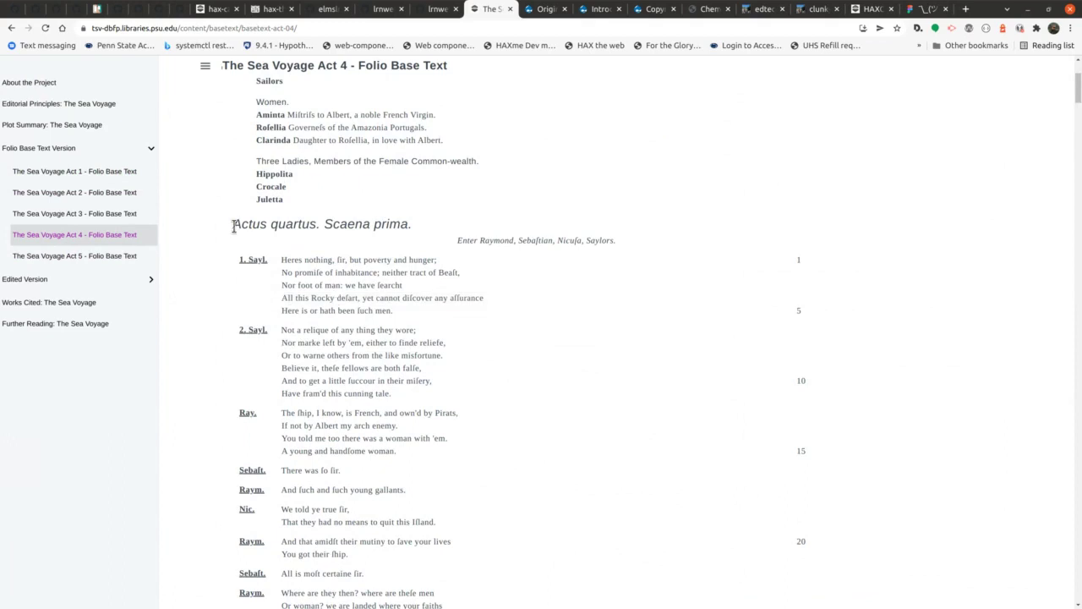
pyautogui.scroll(-2, 198, 268)
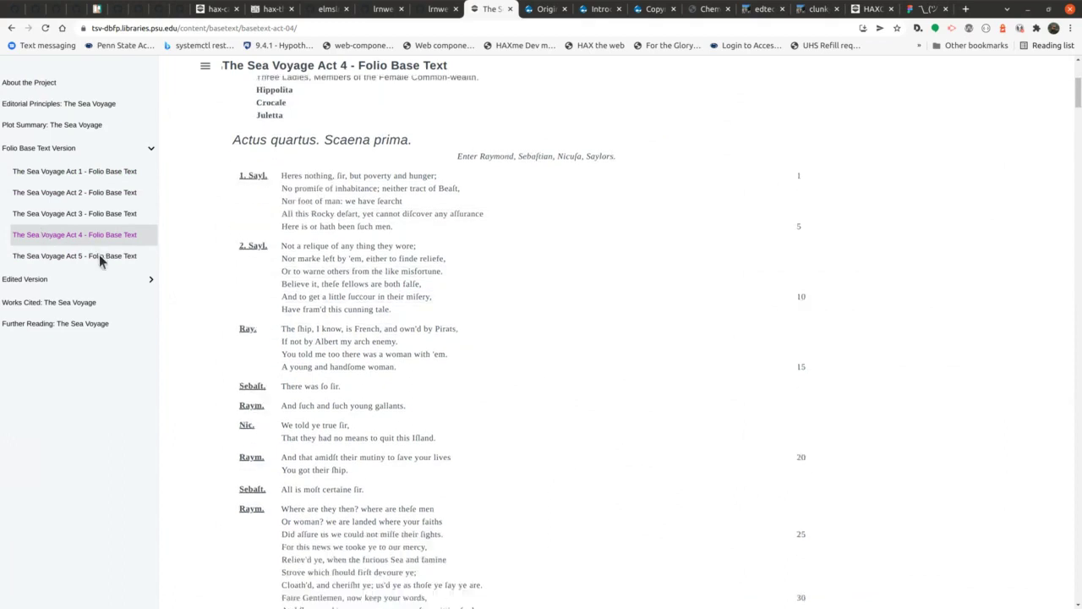
pyautogui.scroll(-16, 554, 263)
pyautogui.scroll(-20, 508, 263)
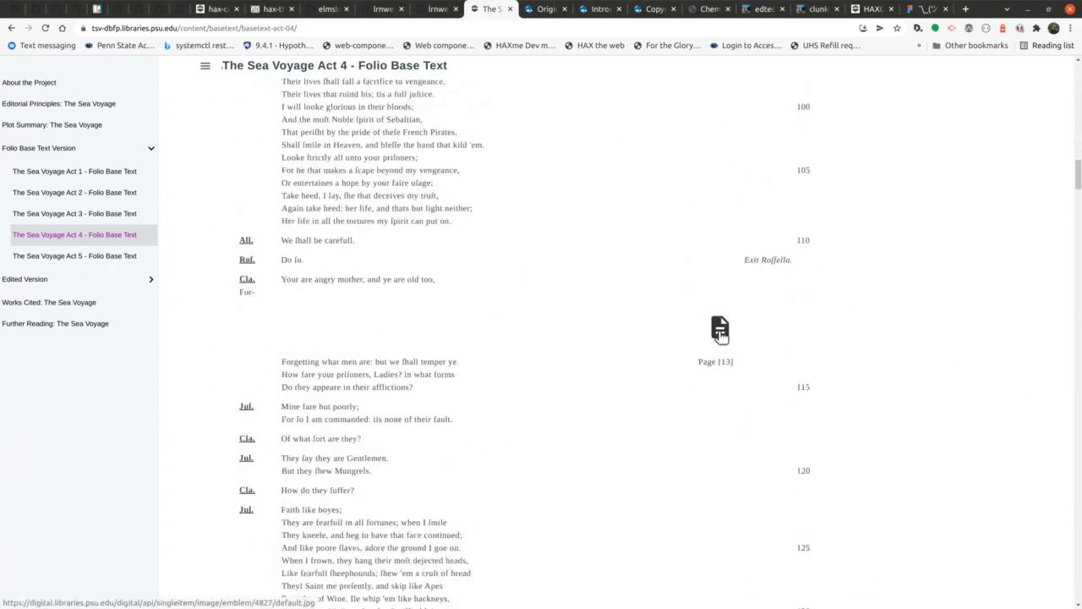
pyautogui.click(720, 331)
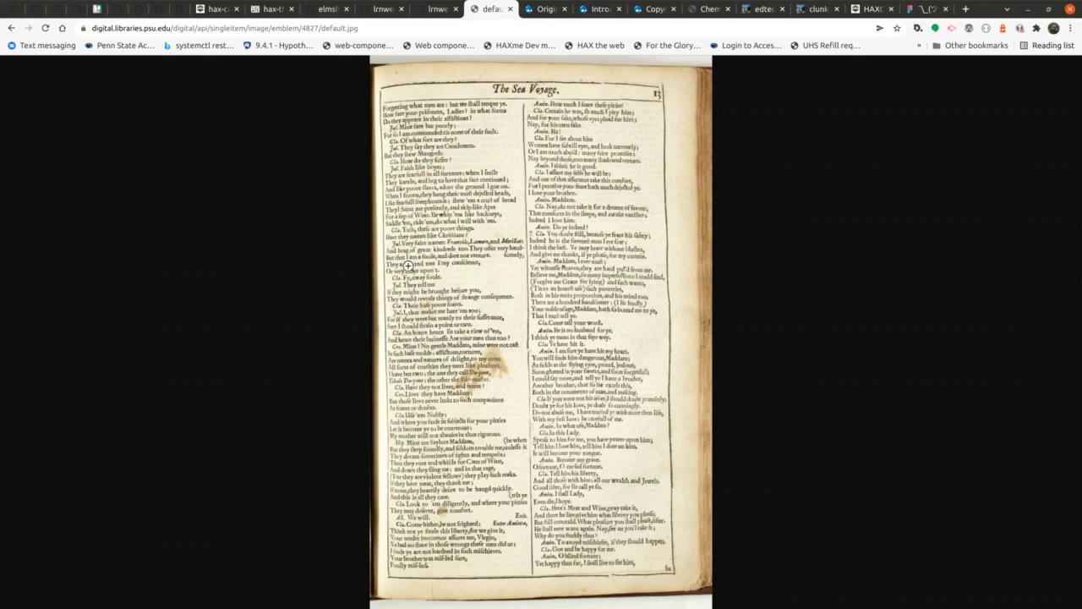
pyautogui.click(14, 34)
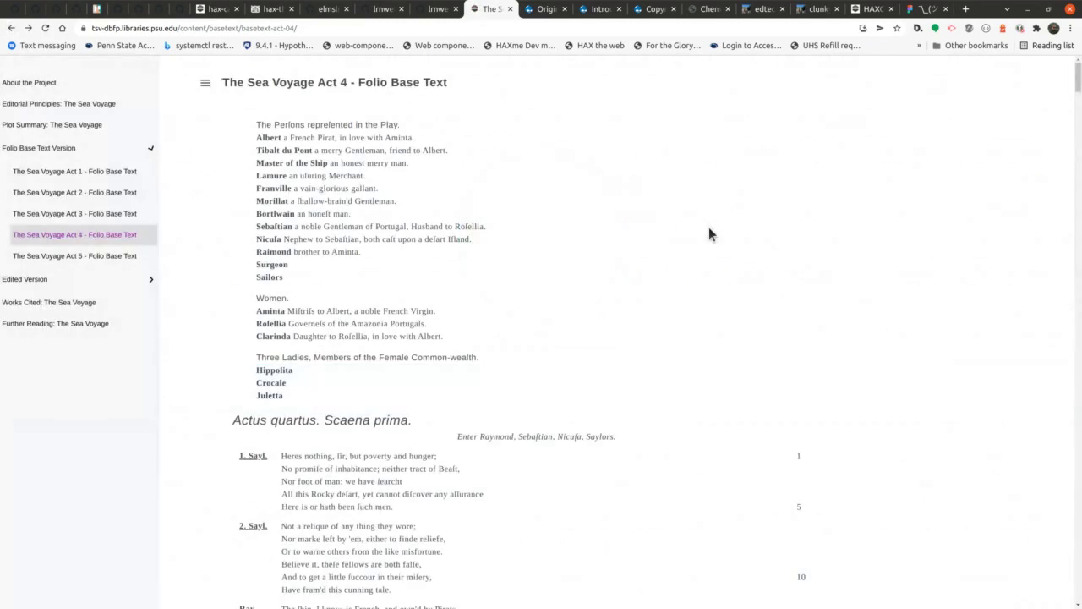
# Inspect the markup of line 13, the second line of Ray.'s first speech in Act 4.
pyautogui.scroll(-15, 525, 303)
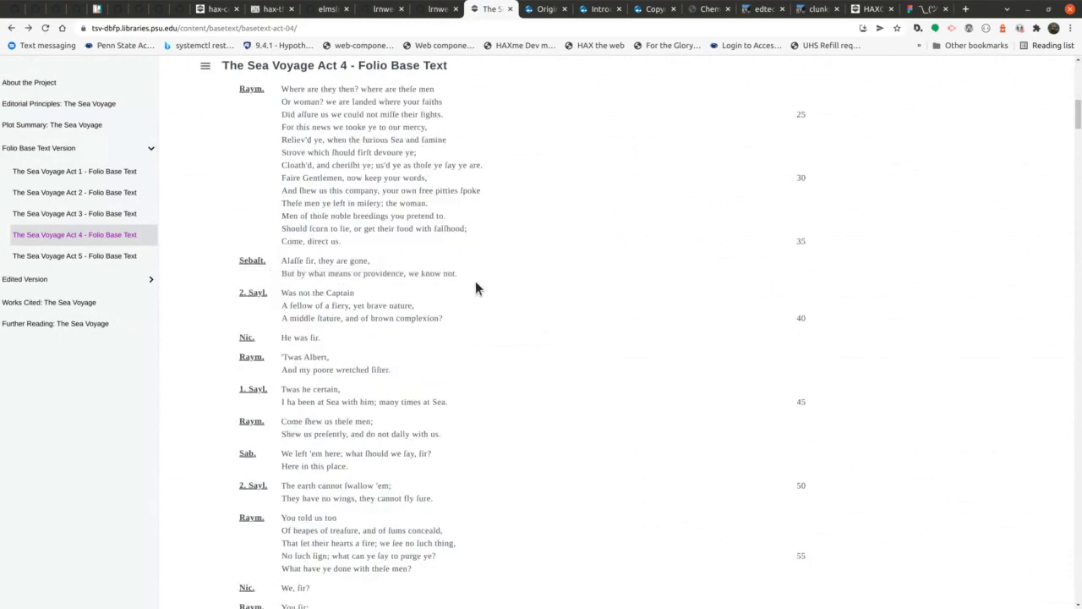
pyautogui.scroll(6, 473, 275)
pyautogui.rightClick(414, 178)
pyautogui.click(476, 369)
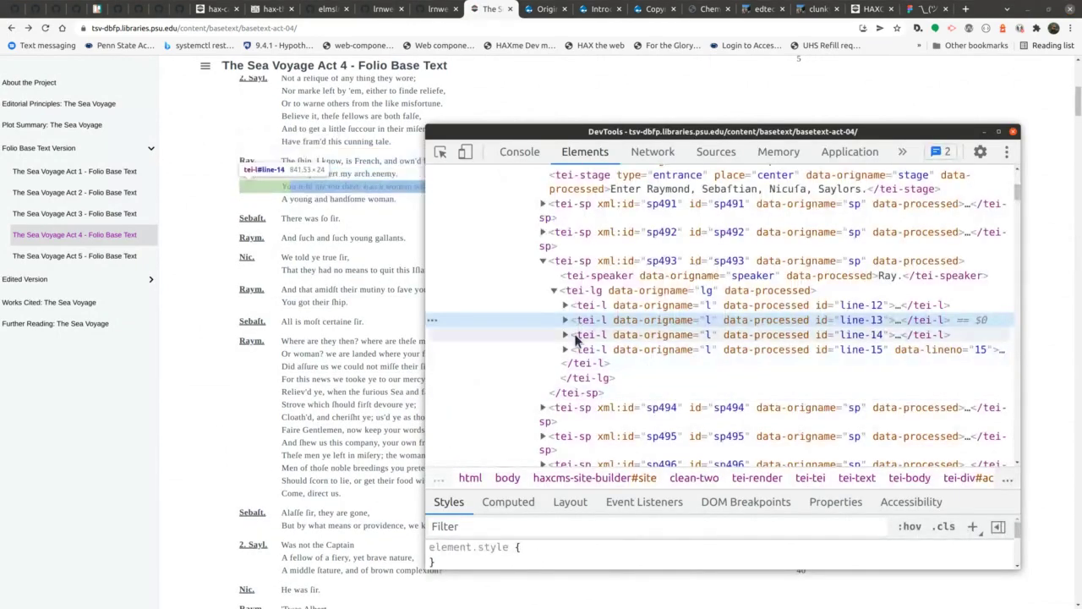
# Examine the tei-render element that loads TSV-BaseText-Act4.xml, and collapse it and the enclosing haxcms-site-builder element.
pyautogui.scroll(10, 592, 355)
pyautogui.scroll(-1, 572, 350)
pyautogui.scroll(3, 541, 338)
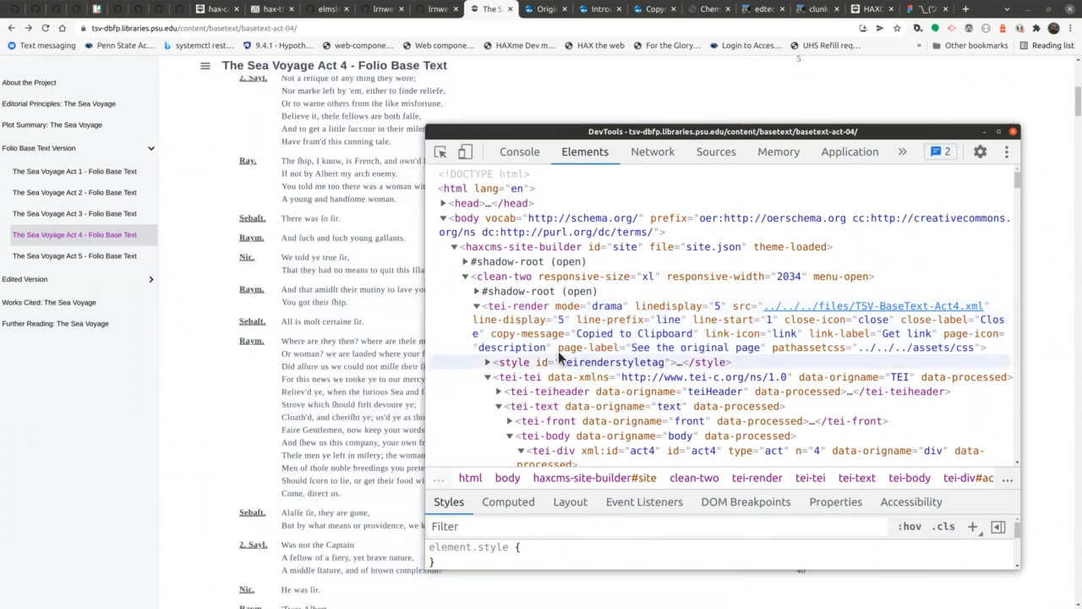
pyautogui.click(482, 310)
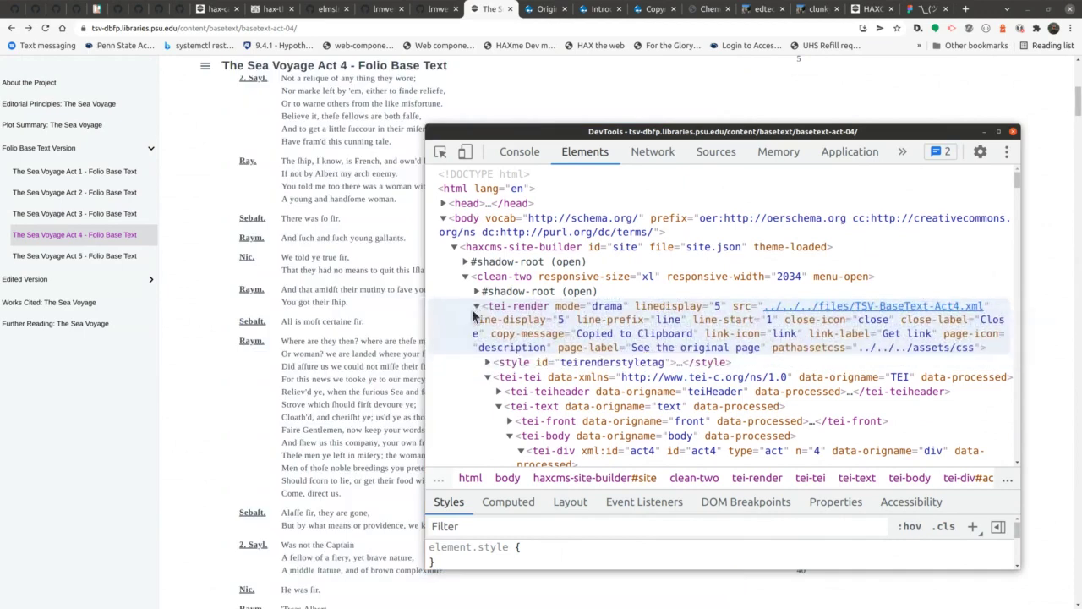
pyautogui.click(477, 307)
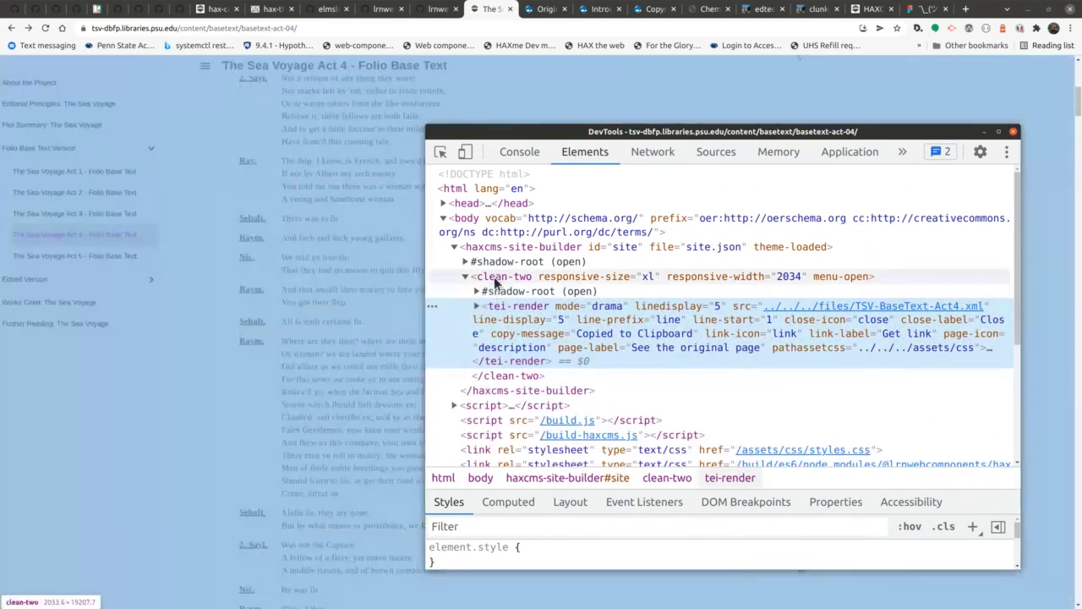
pyautogui.click(455, 246)
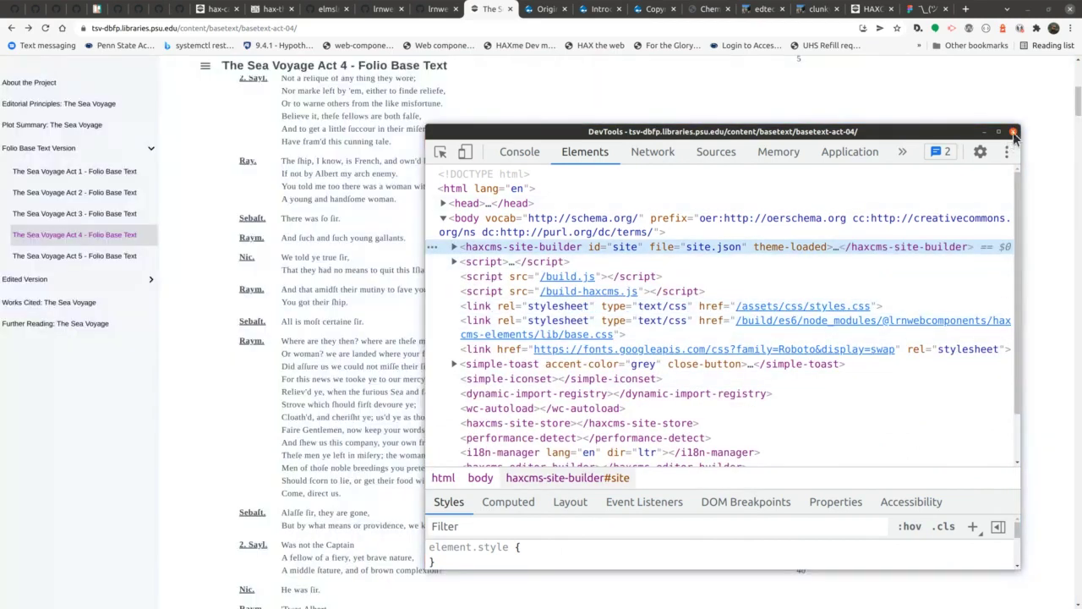
# Leave the Sea Voyage markup, open the Origins of Fantastic Art course page and show its QR code.
pyautogui.click(1014, 131)
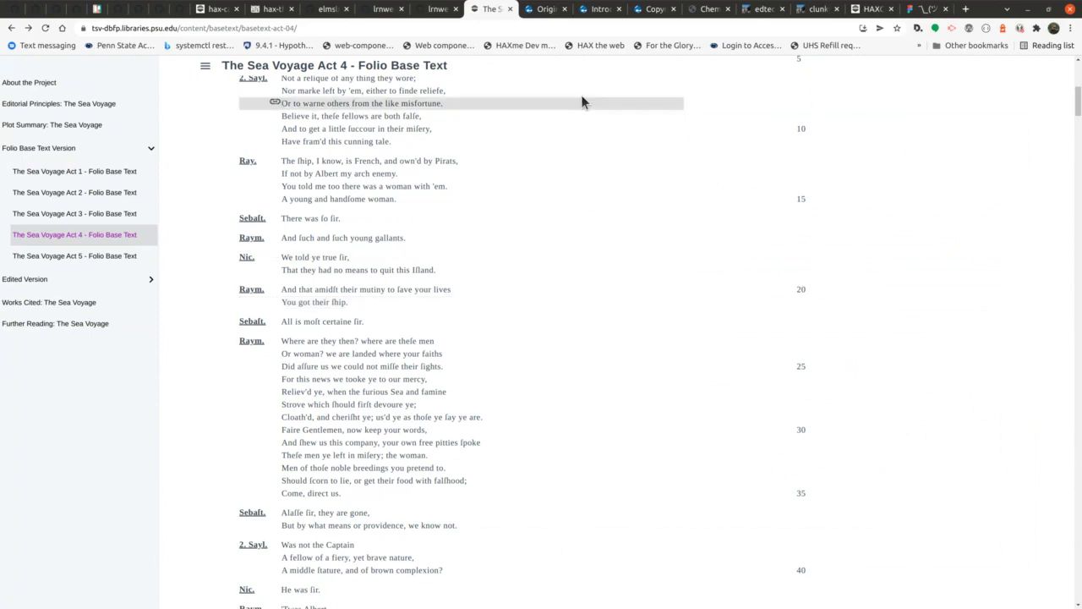
pyautogui.click(541, 9)
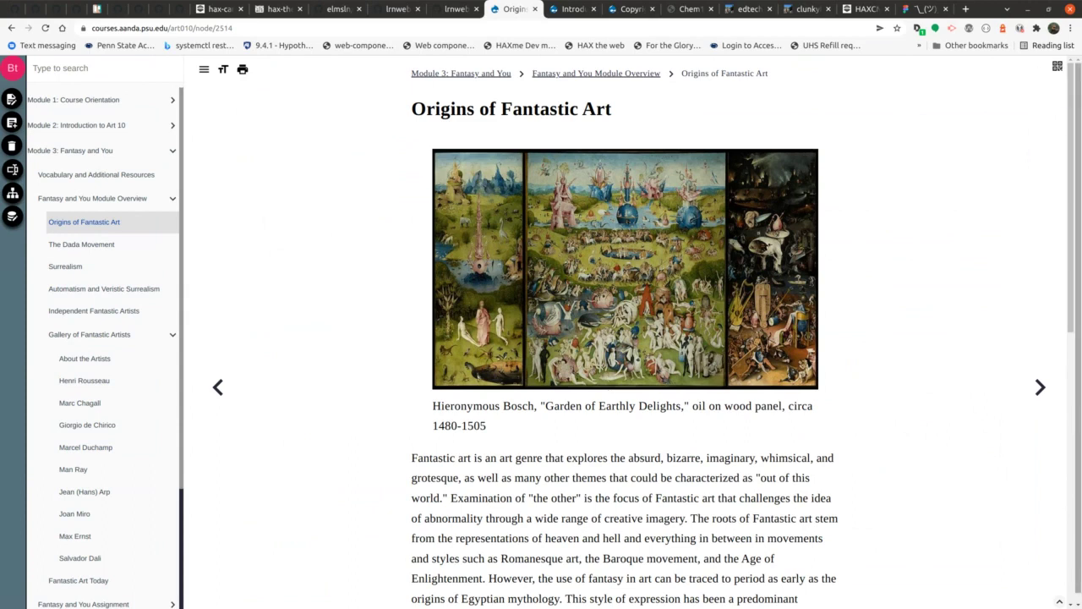
pyautogui.click(1055, 71)
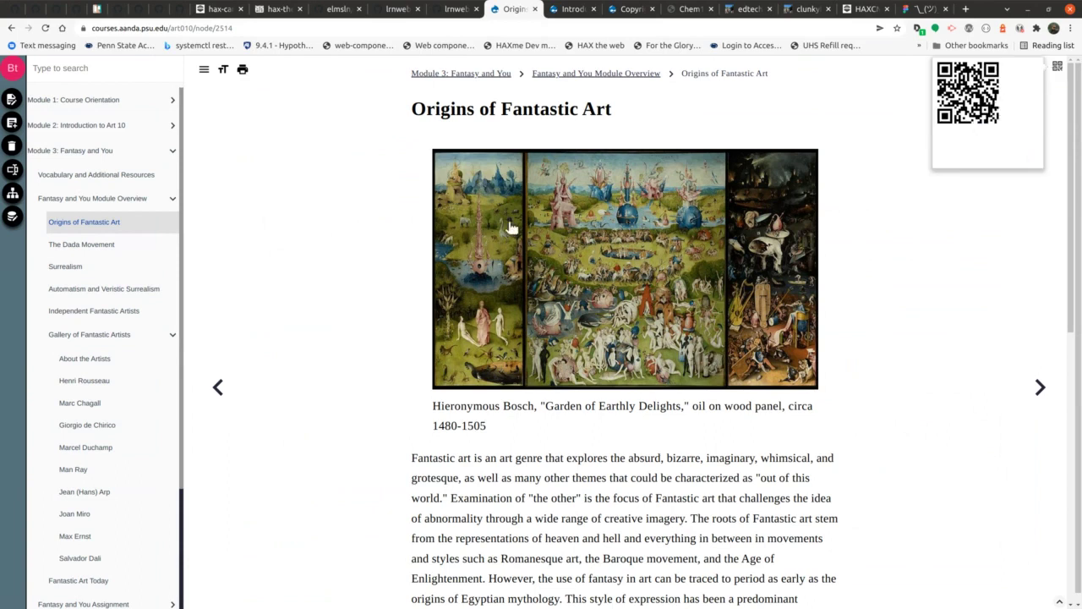
# Page forward through the Fantasy and You module to Man Ray with the QR code open.
pyautogui.click(1040, 389)
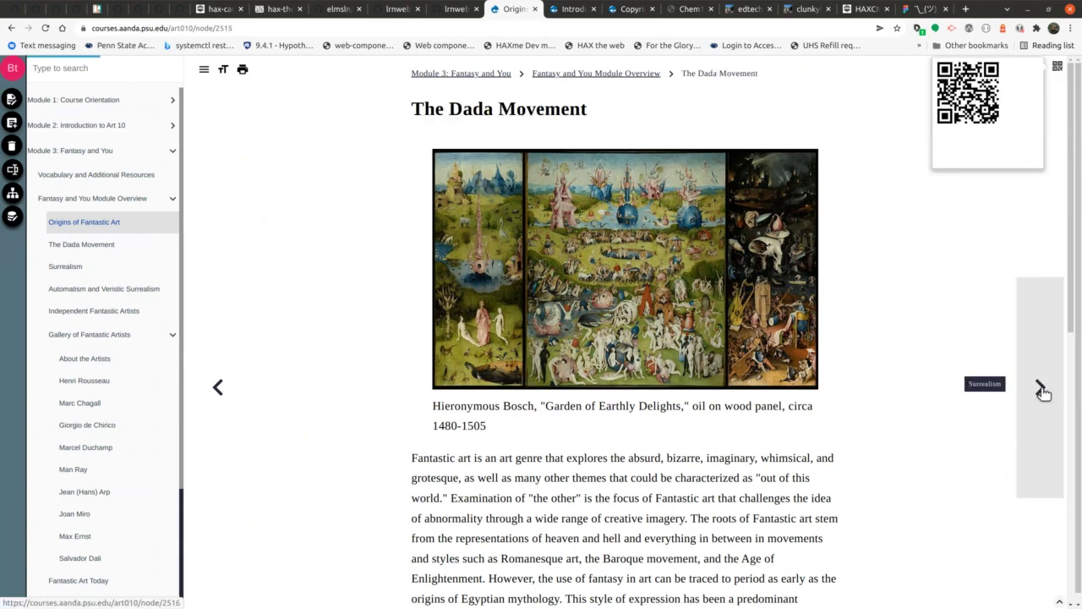
pyautogui.click(1040, 389)
pyautogui.click(1040, 389)
pyautogui.click(1040, 389)
pyautogui.click(1040, 389)
pyautogui.click(1039, 388)
pyautogui.click(1039, 389)
pyautogui.click(1040, 388)
pyautogui.click(1039, 388)
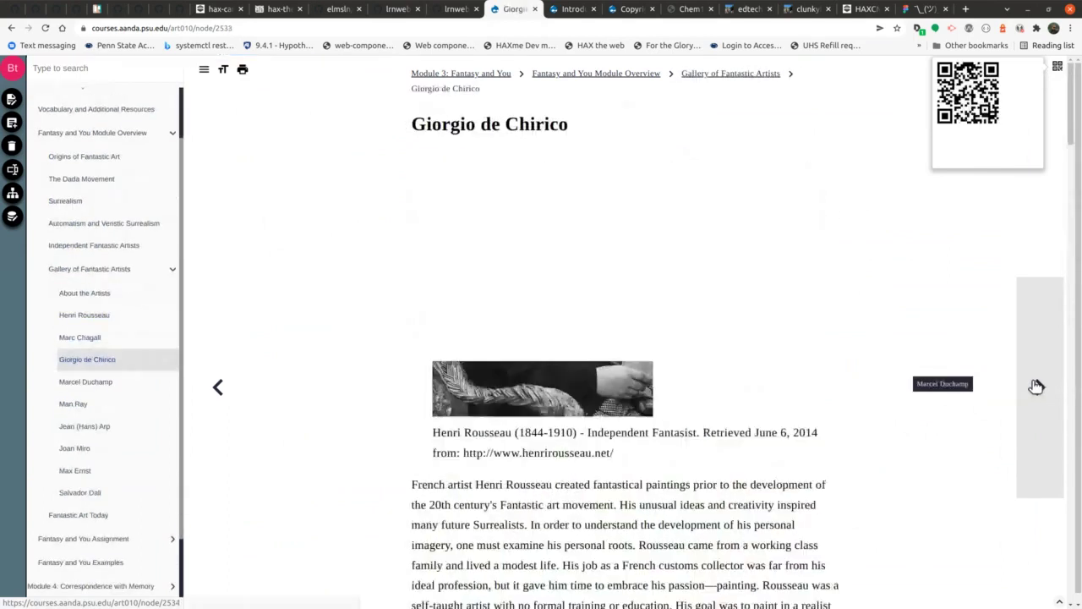
pyautogui.click(1041, 389)
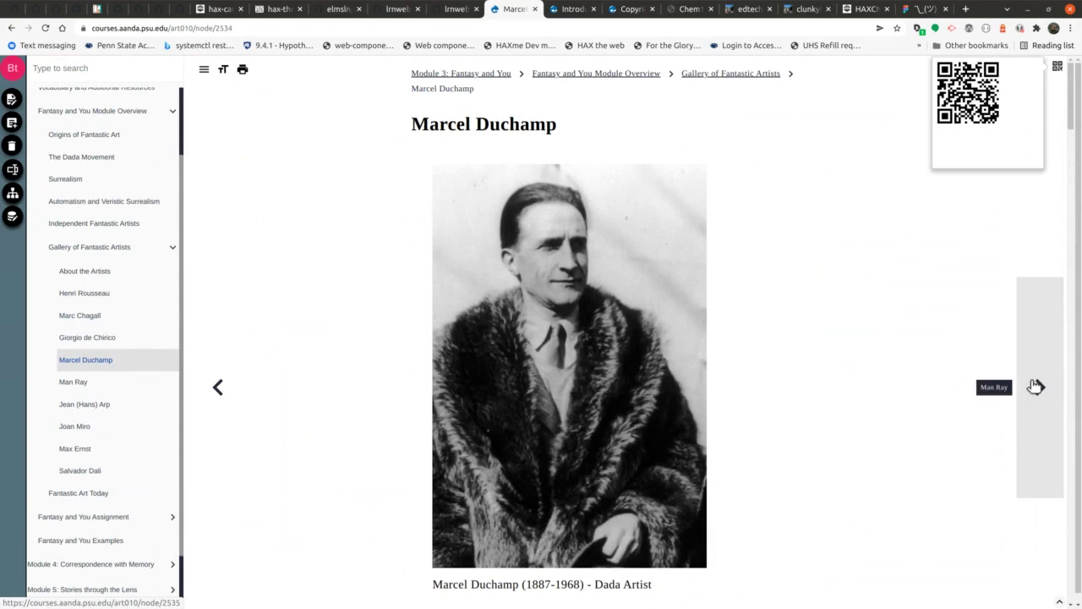
pyautogui.click(1037, 386)
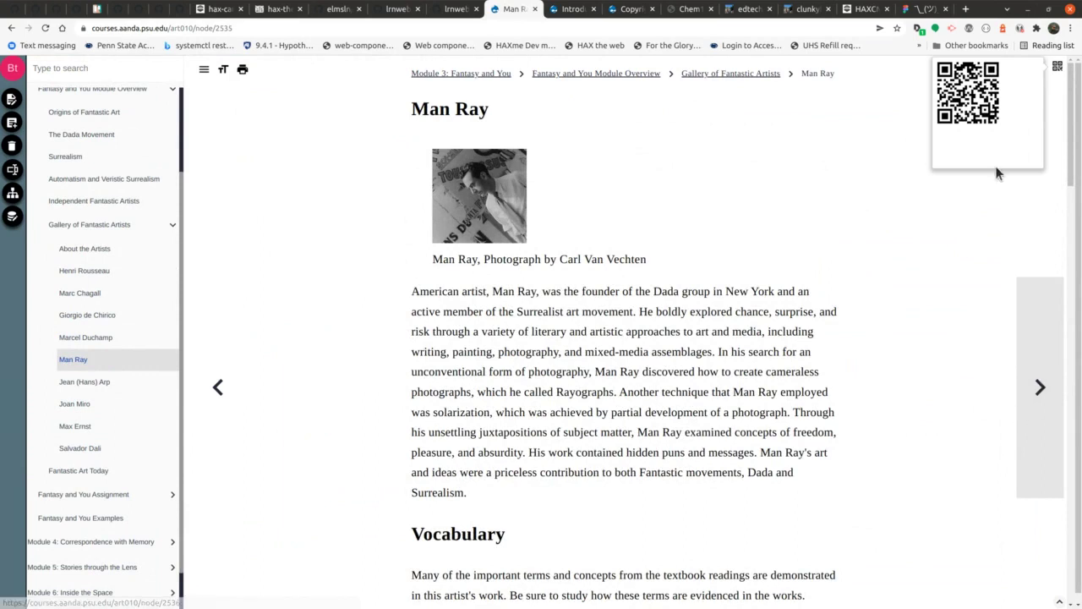
# Inspect the markup behind the QR code image on the Man Ray page.
pyautogui.rightClick(1005, 89)
pyautogui.press('Escape')
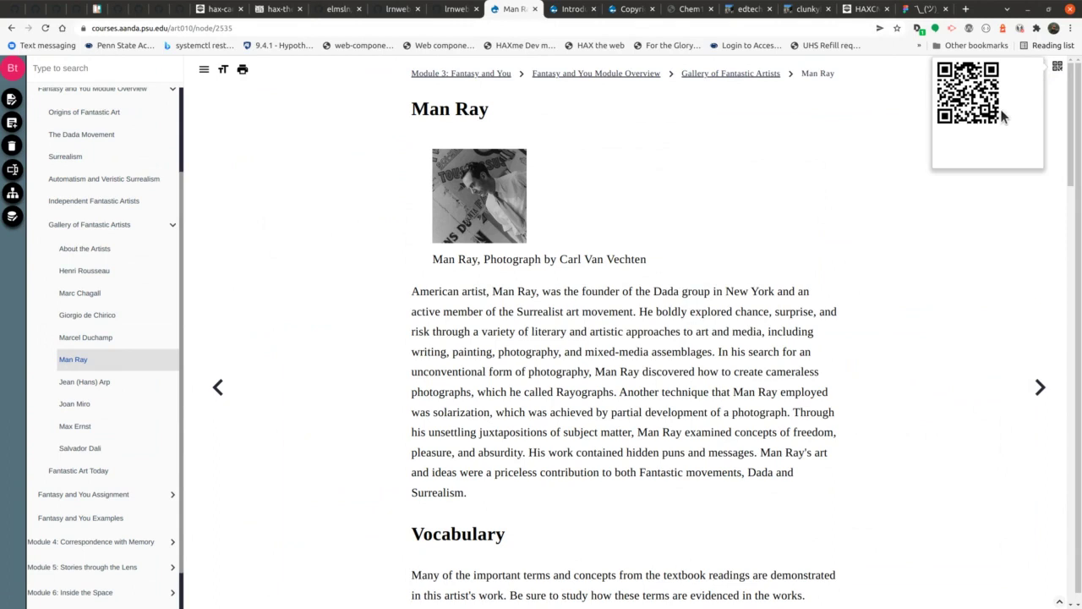
pyautogui.rightClick(977, 98)
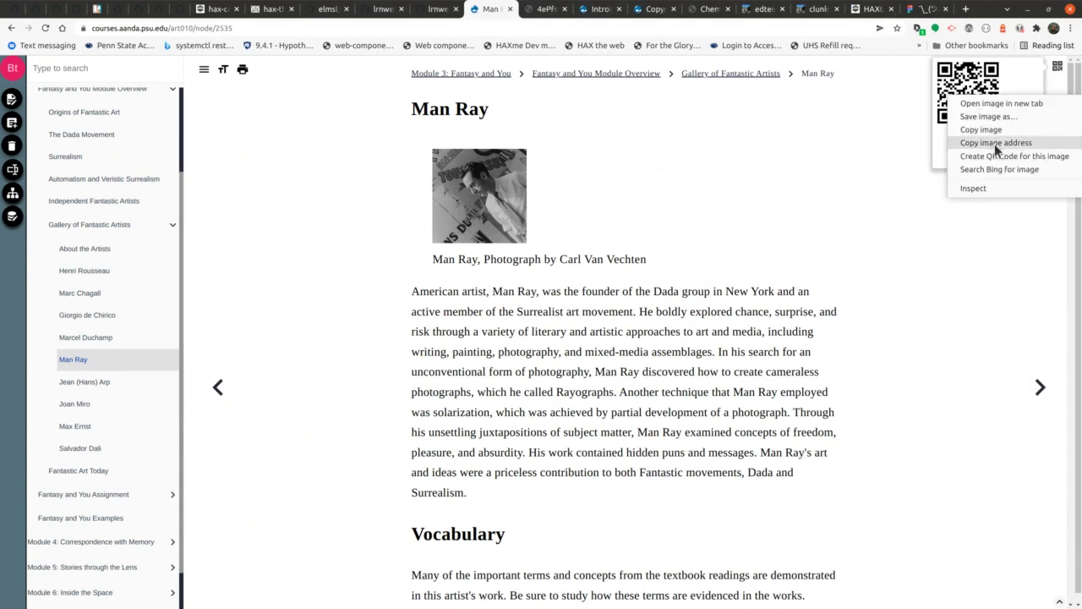
pyautogui.click(1006, 191)
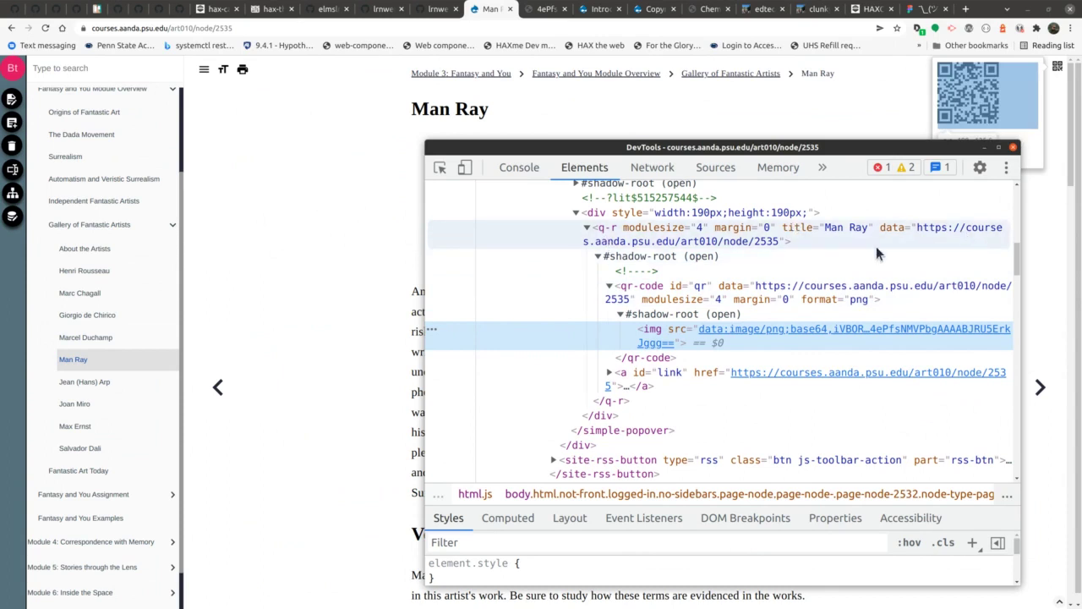
pyautogui.doubleClick(747, 245)
pyautogui.press('End')
pyautogui.press('BackSpace')
pyautogui.press('BackSpace')
pyautogui.press('BackSpace')
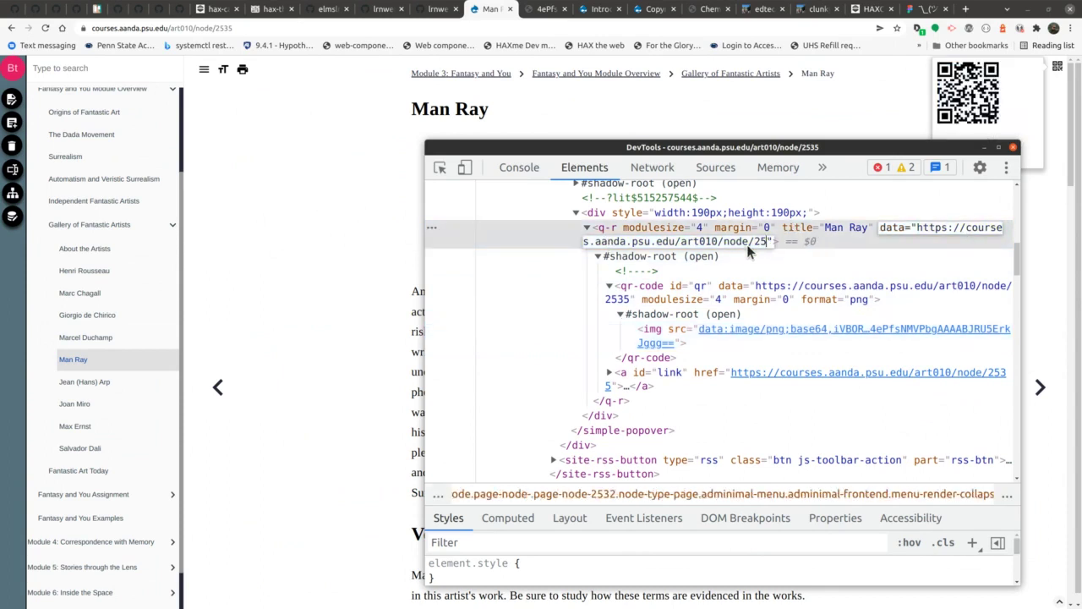
pyautogui.press('Return')
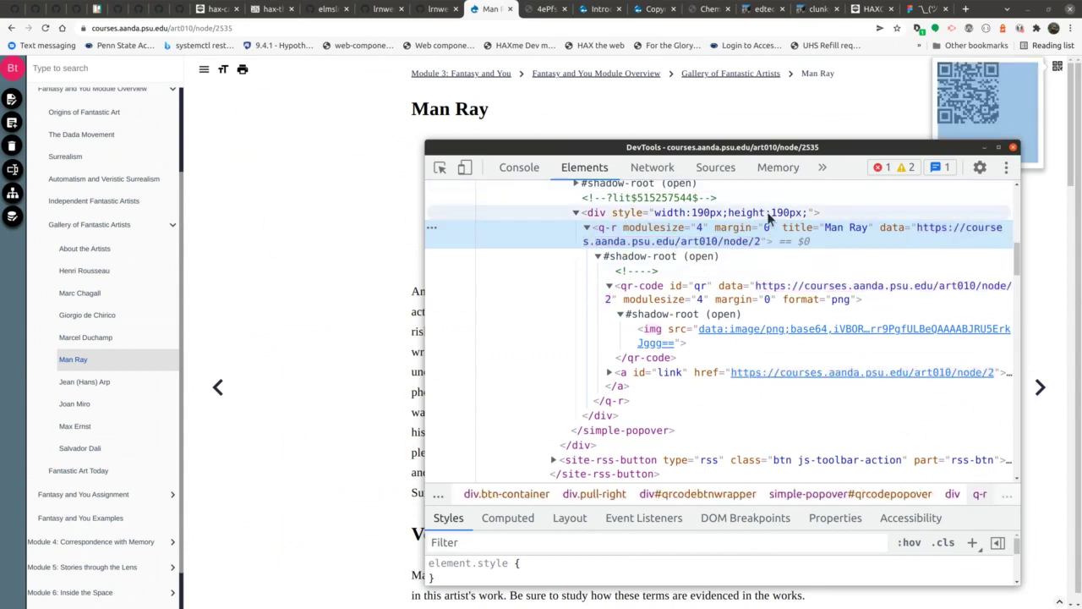
pyautogui.click(1014, 150)
pyautogui.click(1058, 67)
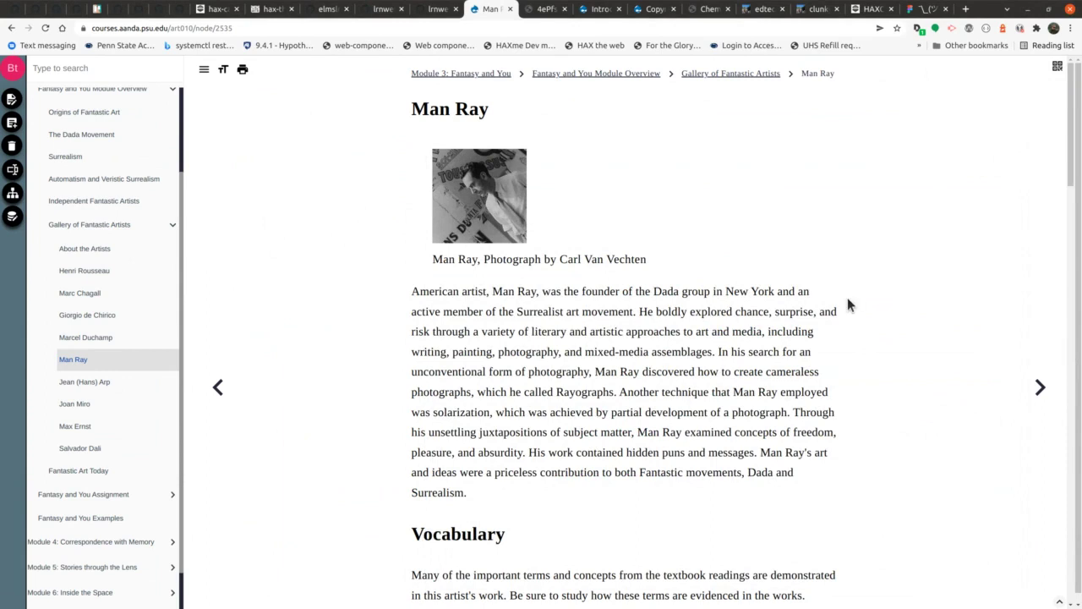
# Go to the Jean (Hans) Arp page and toggle the course outline off and back on.
pyautogui.click(1043, 388)
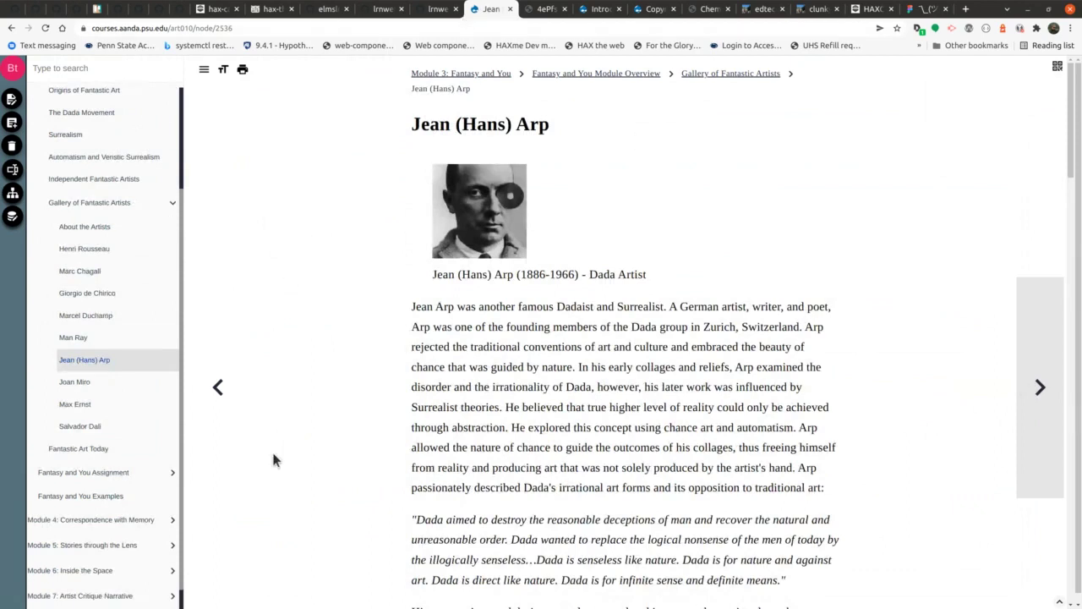
pyautogui.click(203, 70)
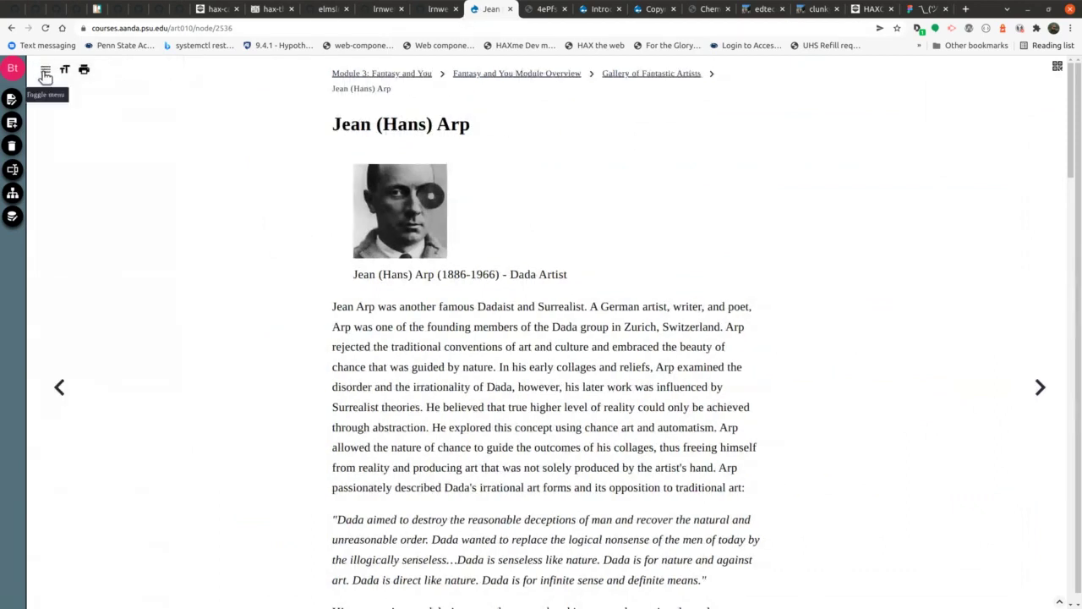
pyautogui.click(46, 75)
# Set the course's reading display to the Sepia theme with a larger sans serif font.
pyautogui.click(224, 71)
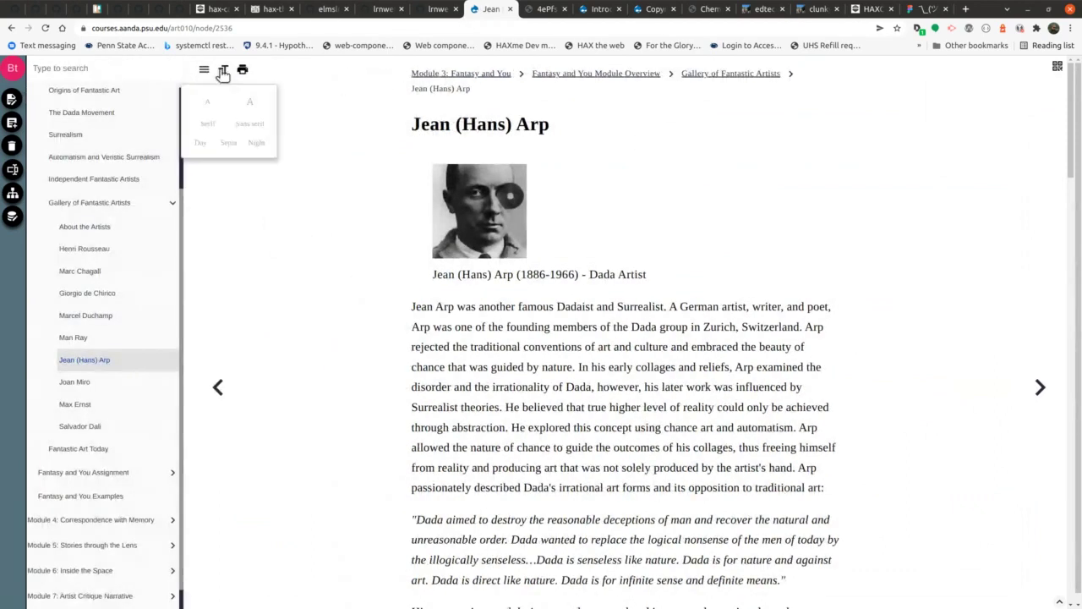
pyautogui.click(230, 142)
pyautogui.click(249, 124)
pyautogui.click(250, 102)
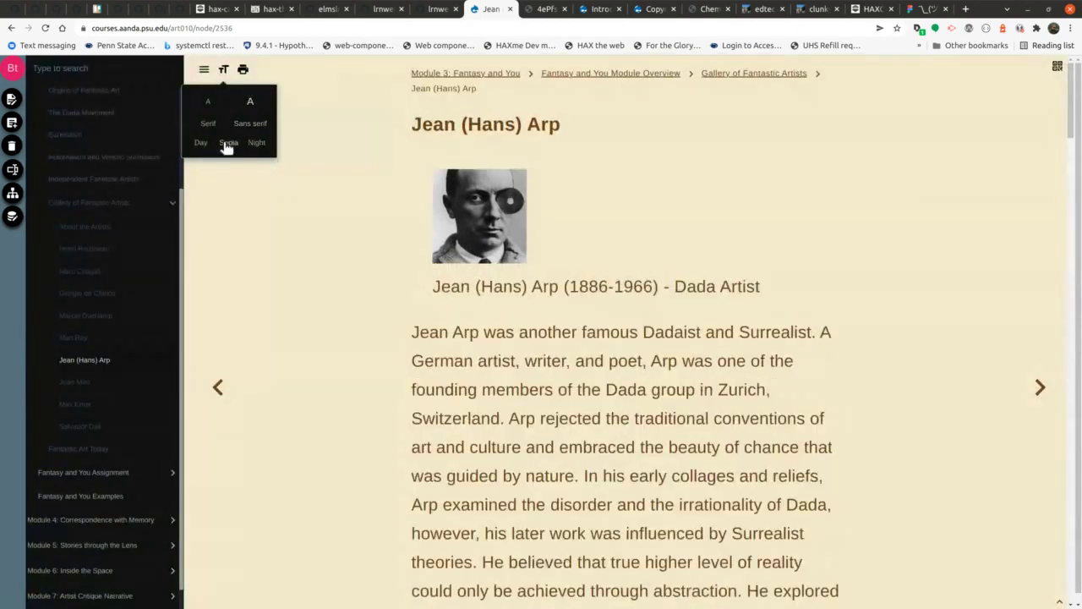
# Reload the Jean (Hans) Arp page, and view and close its print version.
pyautogui.click(45, 28)
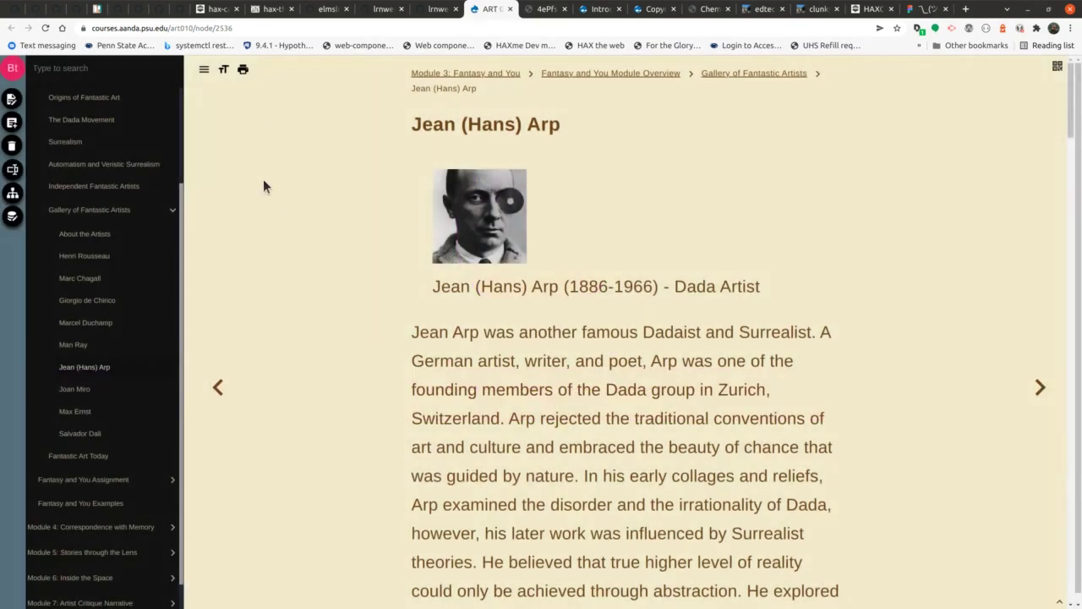
pyautogui.click(241, 71)
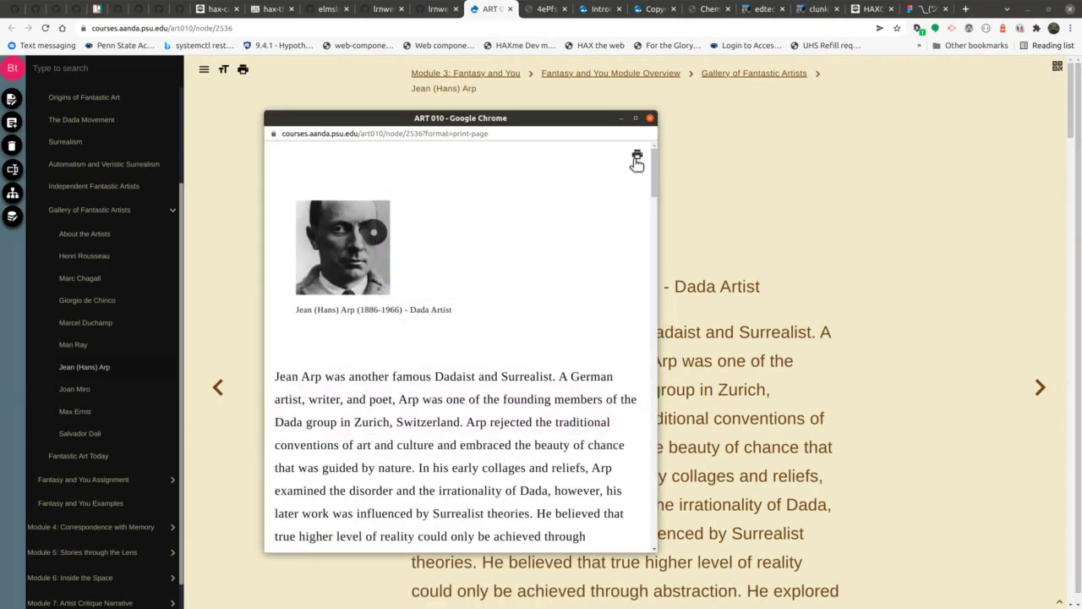
pyautogui.click(650, 119)
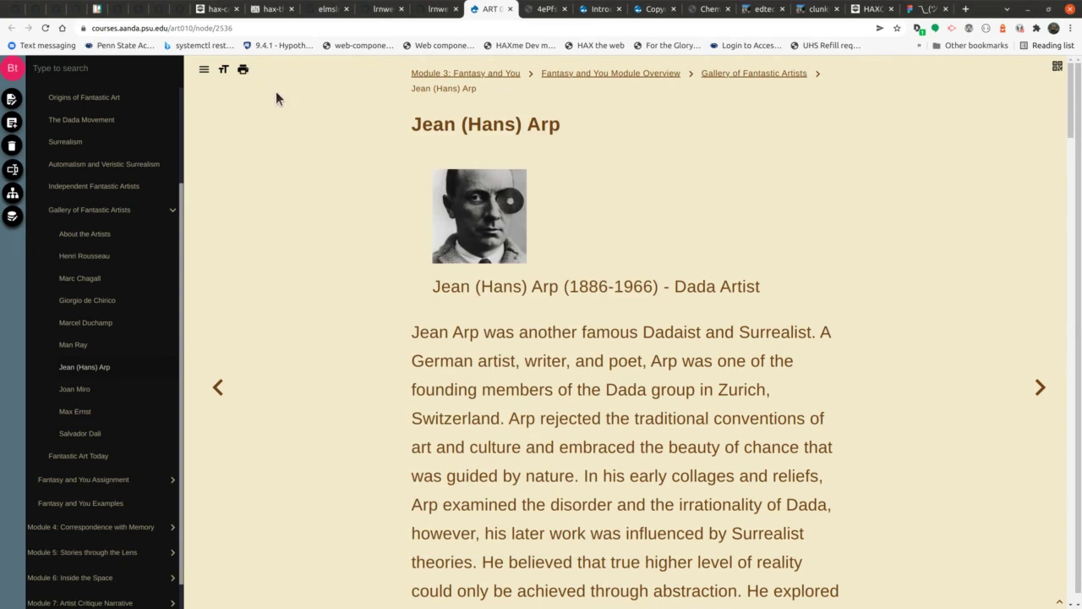
# Set the course's reading display to smaller serif text with the Day theme.
pyautogui.click(223, 70)
pyautogui.click(208, 110)
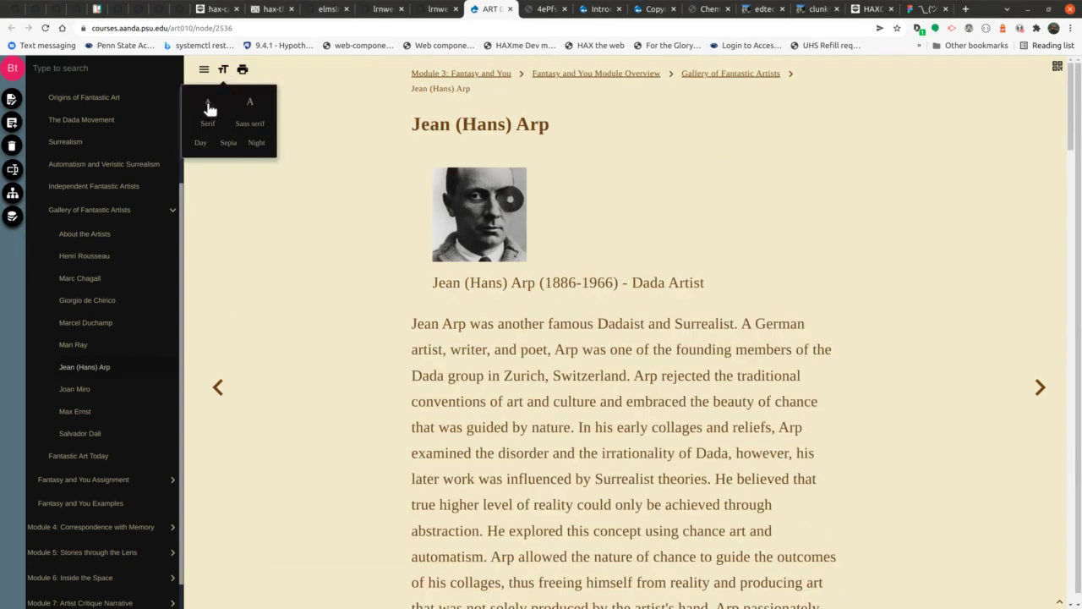
pyautogui.click(202, 145)
pyautogui.click(222, 71)
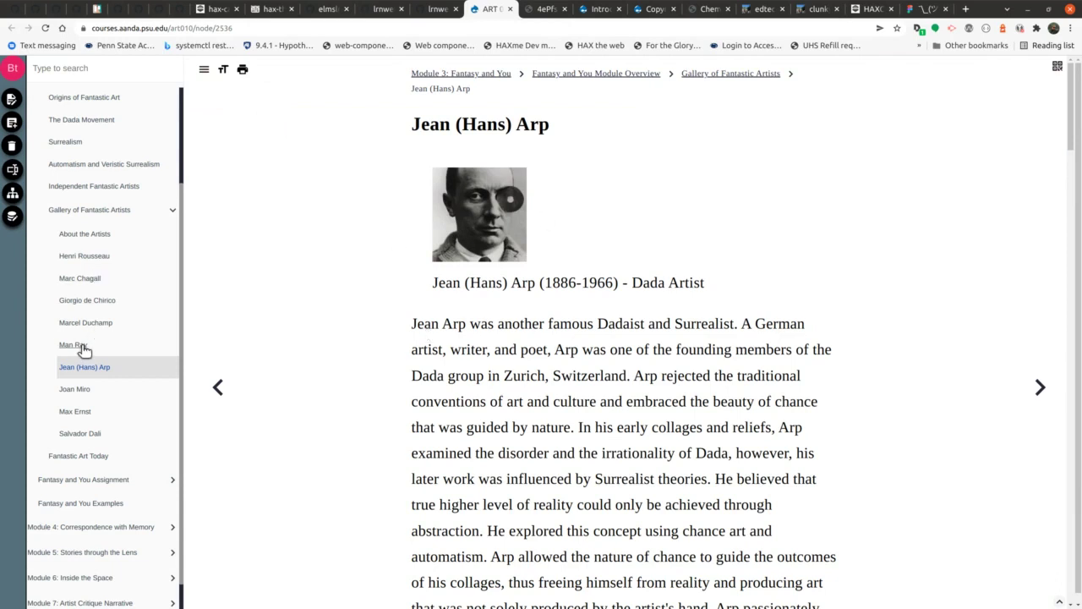
pyautogui.scroll(-1, 115, 394)
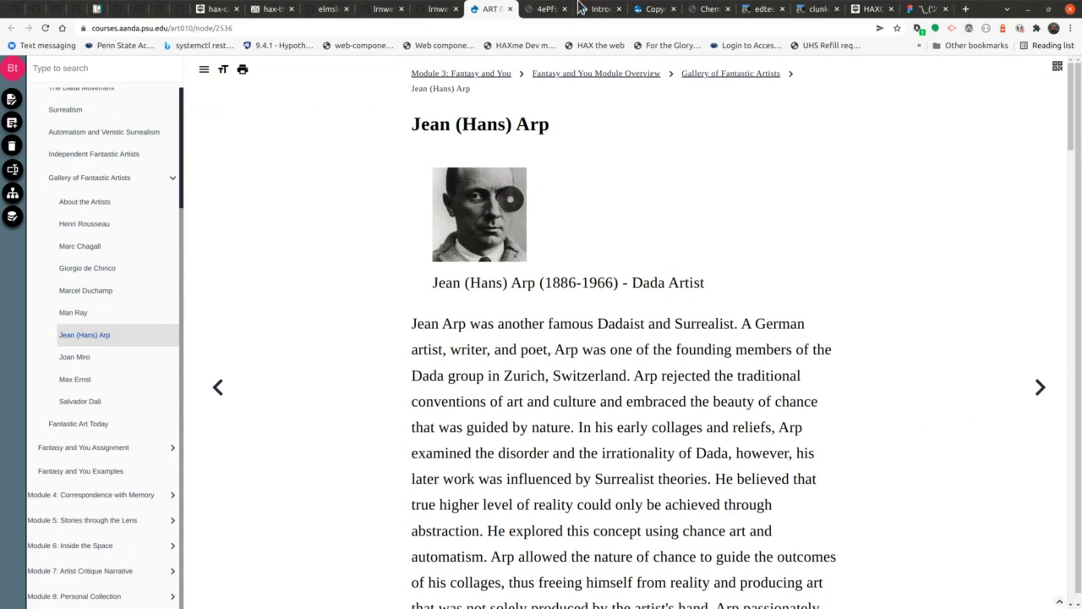
# Close the separately opened QR code image and bring up the Introduction to Jazz course page.
pyautogui.click(548, 9)
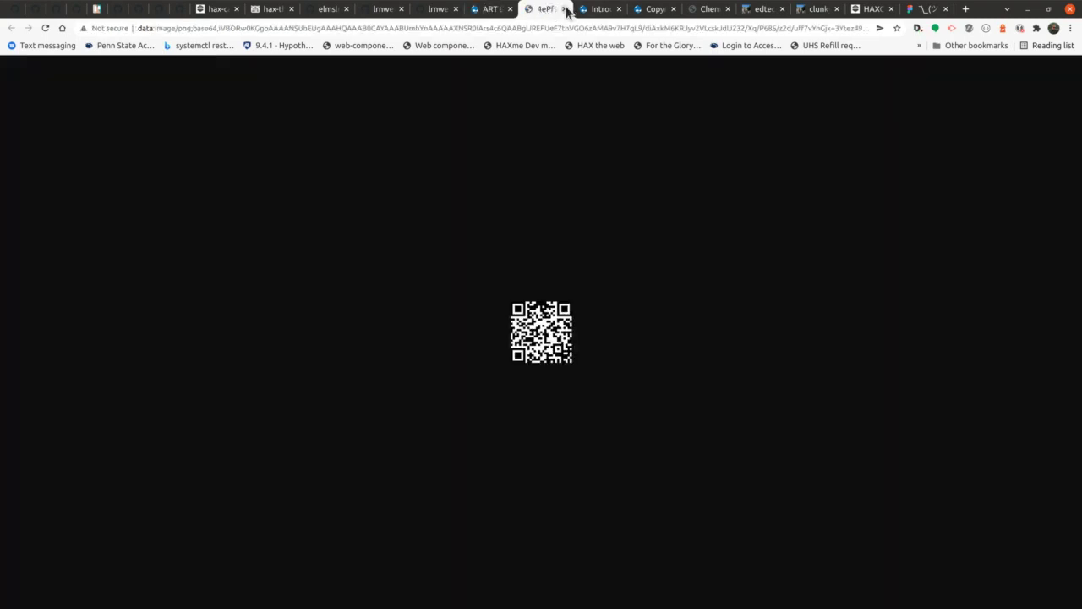
pyautogui.click(565, 8)
pyautogui.click(545, 11)
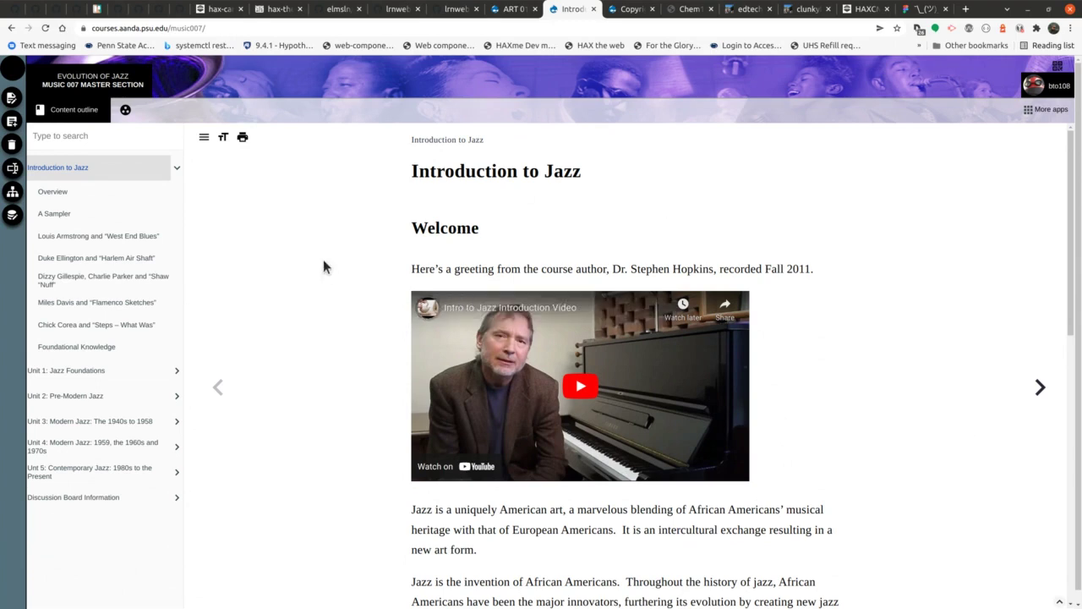
# View the ELMS LN course information system at online.aanda.psu.edu with its course list and Course filter, and close it.
pyautogui.hotkey('ctrl', 't')
pyautogui.write('online')
pyautogui.press('Return')
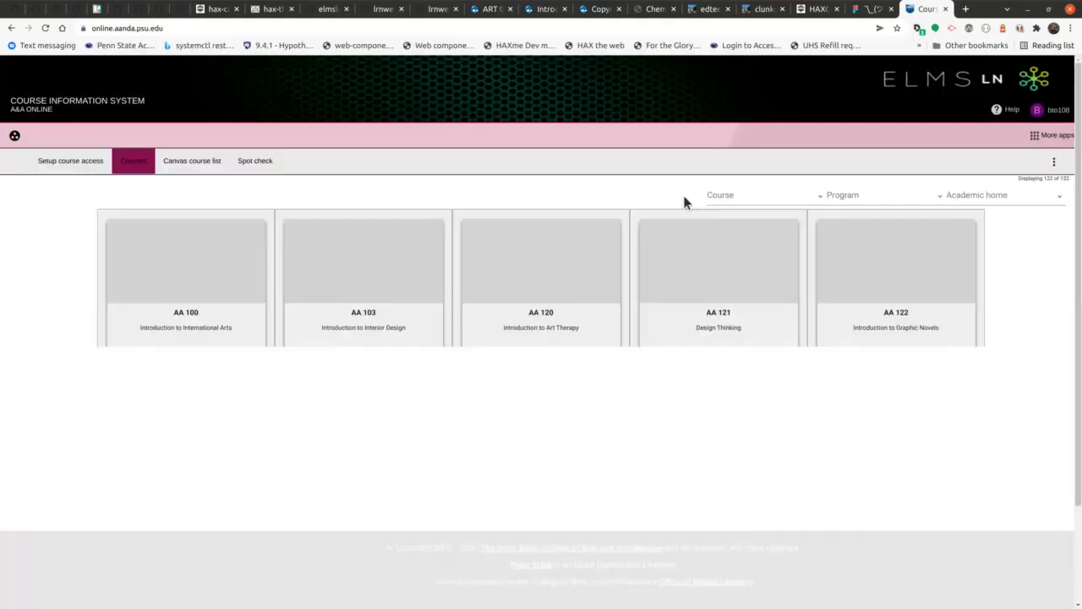
pyautogui.click(47, 28)
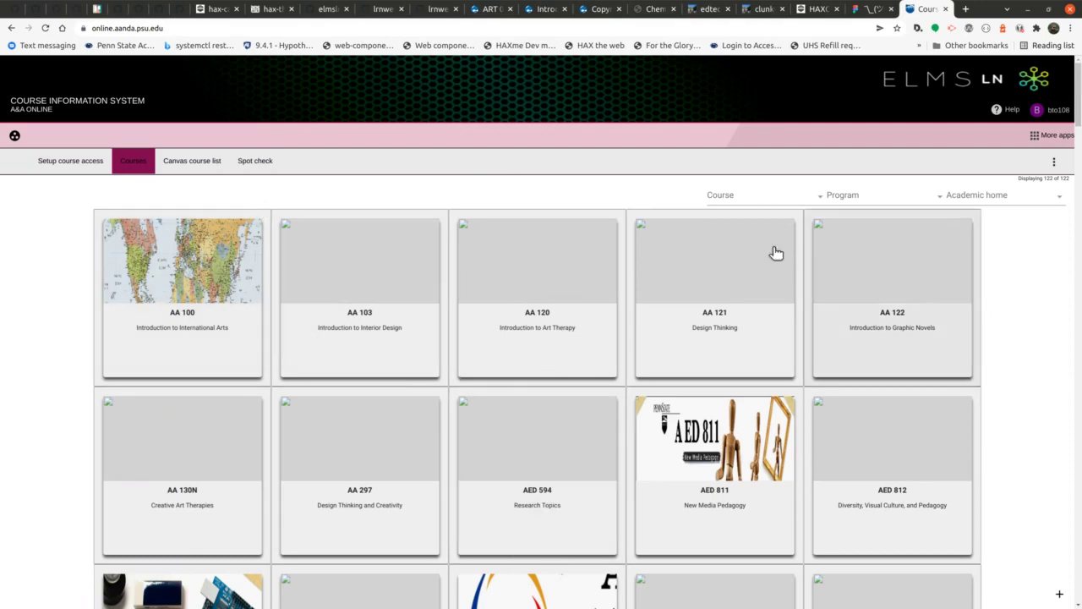
pyautogui.click(757, 199)
pyautogui.click(1022, 303)
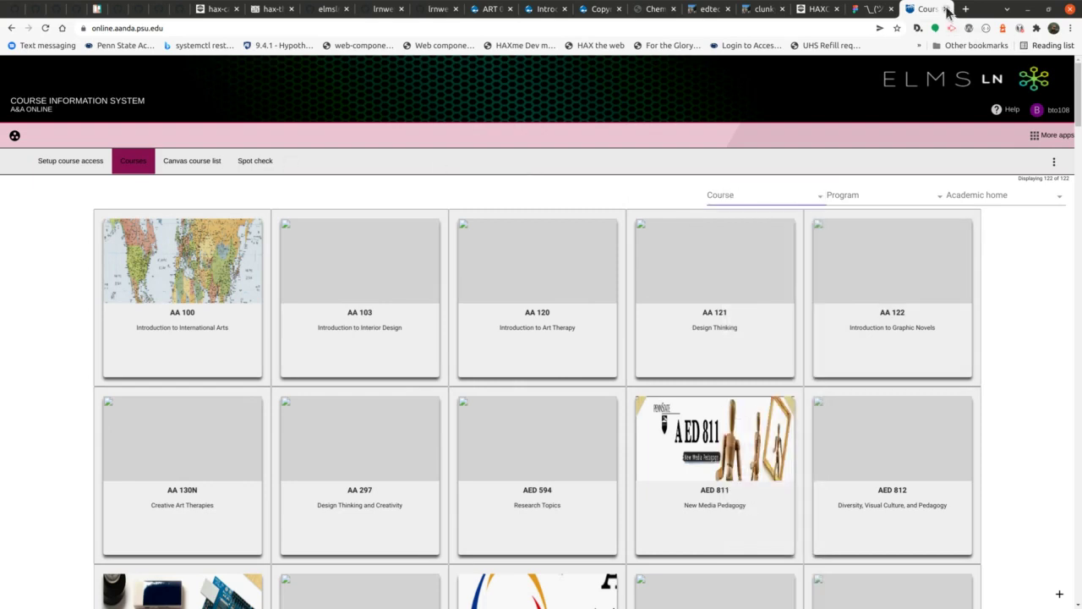
pyautogui.click(946, 9)
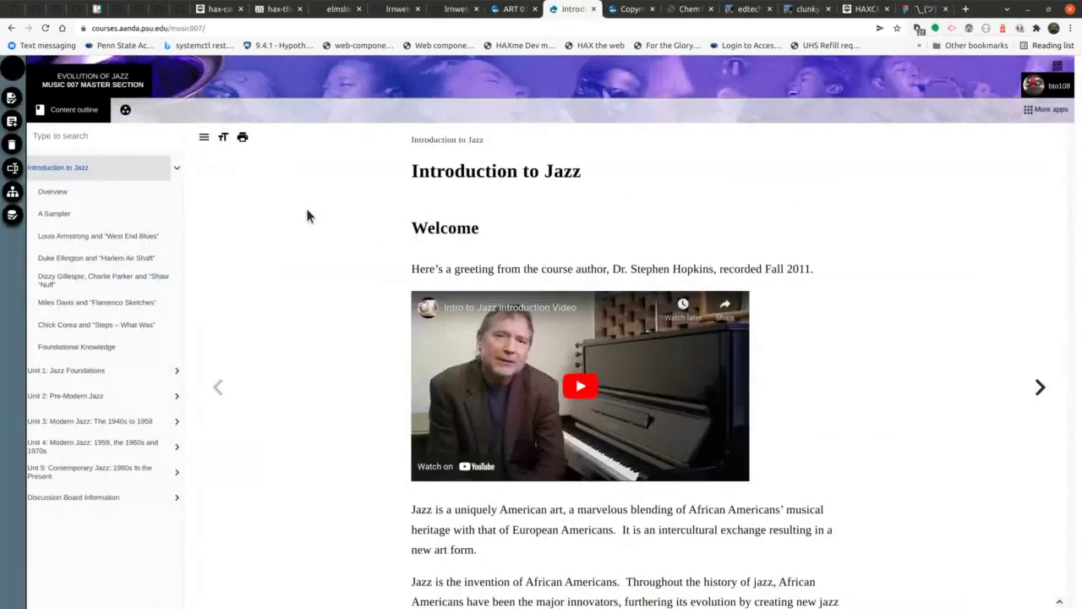
# Reload the jazz course, look at its People and Content administration lists, and return to the course home page.
pyautogui.click(46, 28)
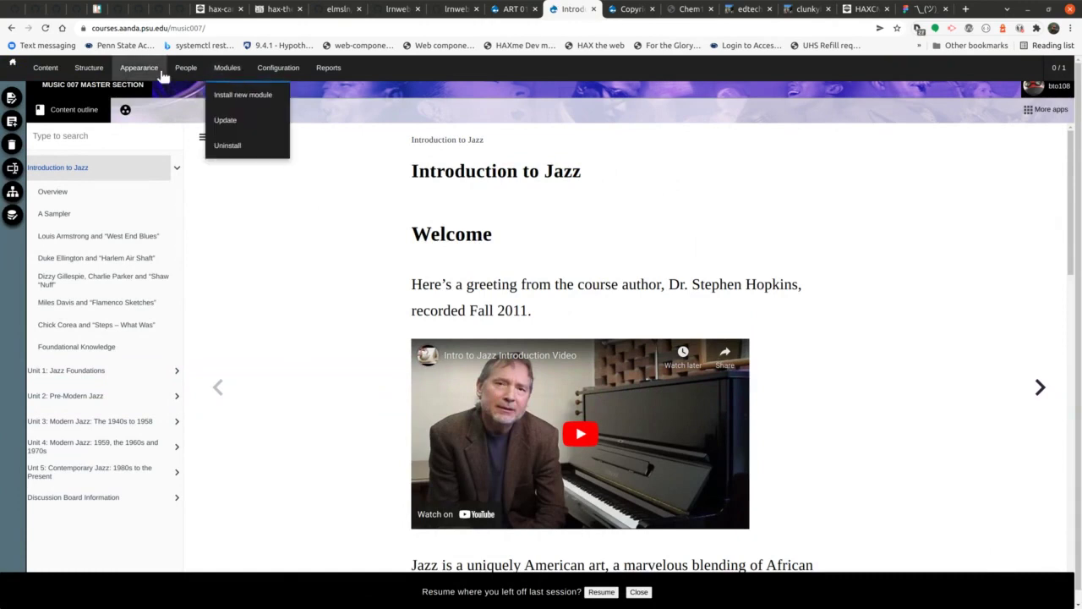
pyautogui.click(186, 69)
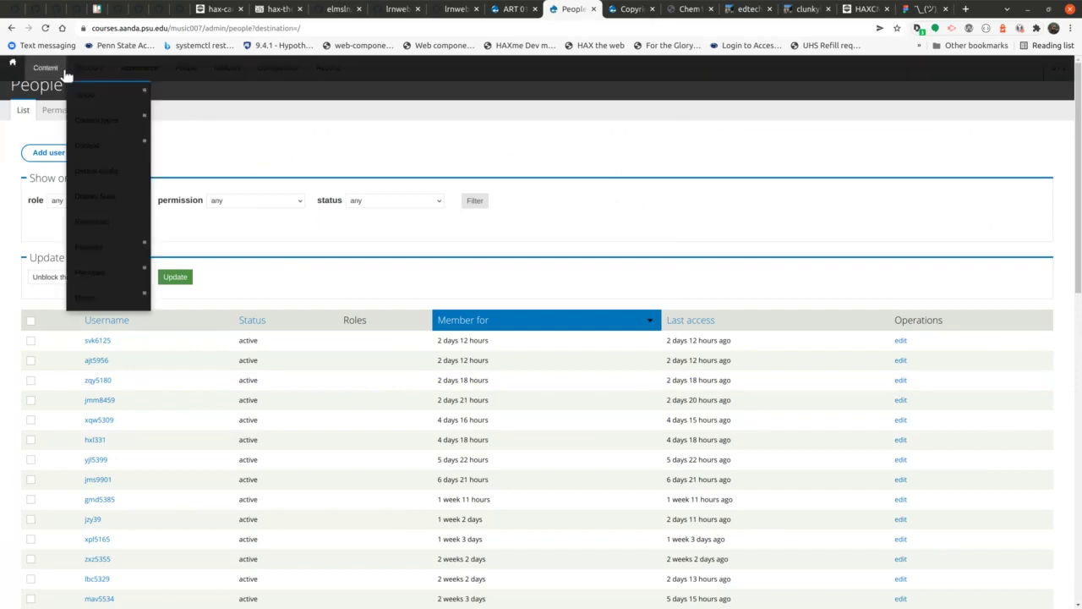
pyautogui.click(48, 69)
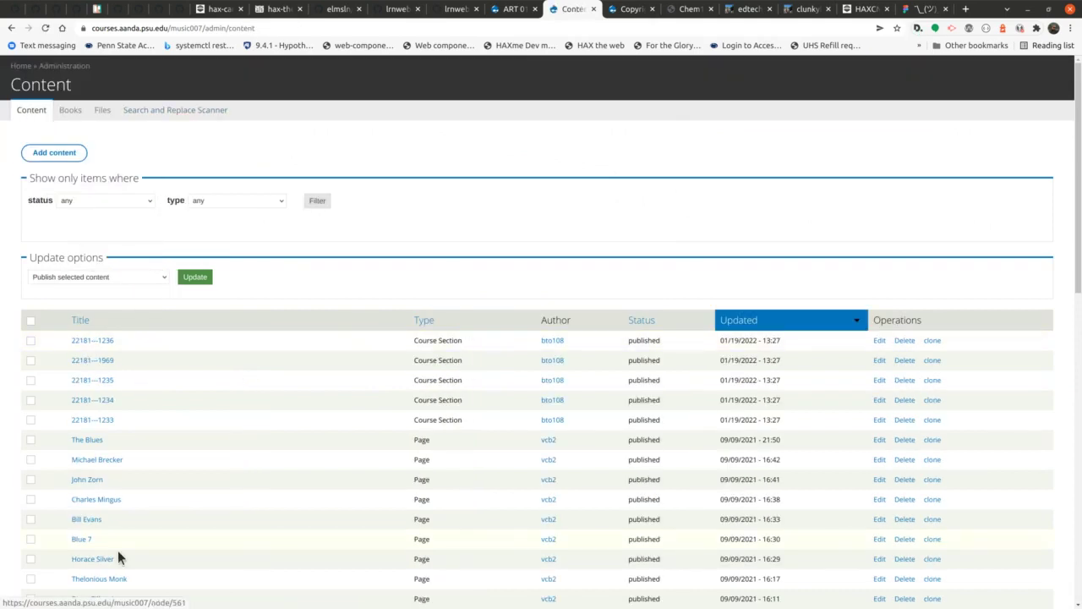
pyautogui.click(19, 66)
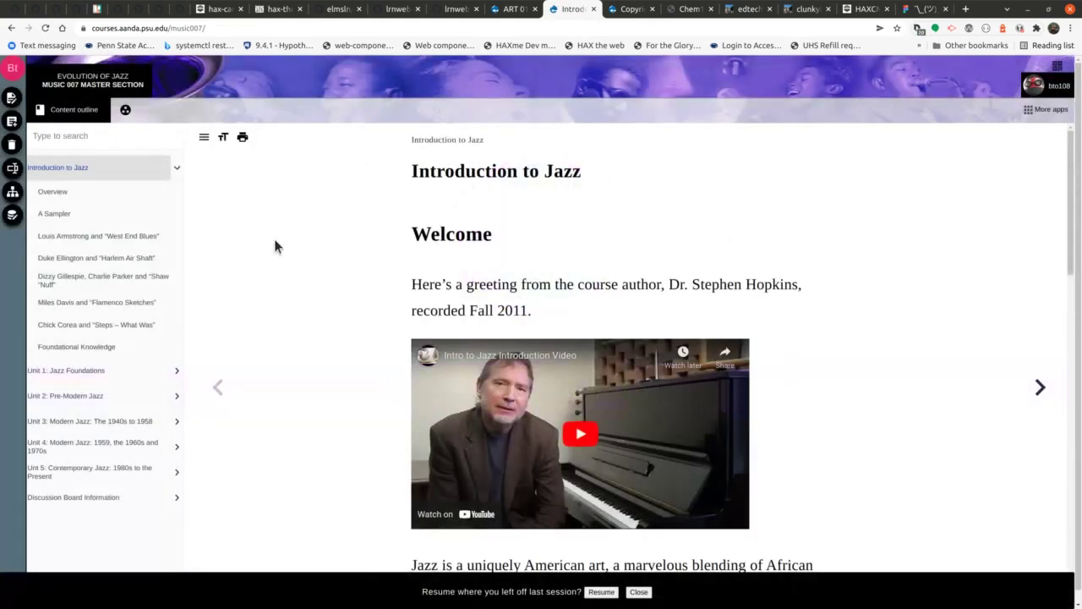
# Open the A Sampler page for editing and place the cursor after the word “study” in its paragraph.
pyautogui.click(54, 213)
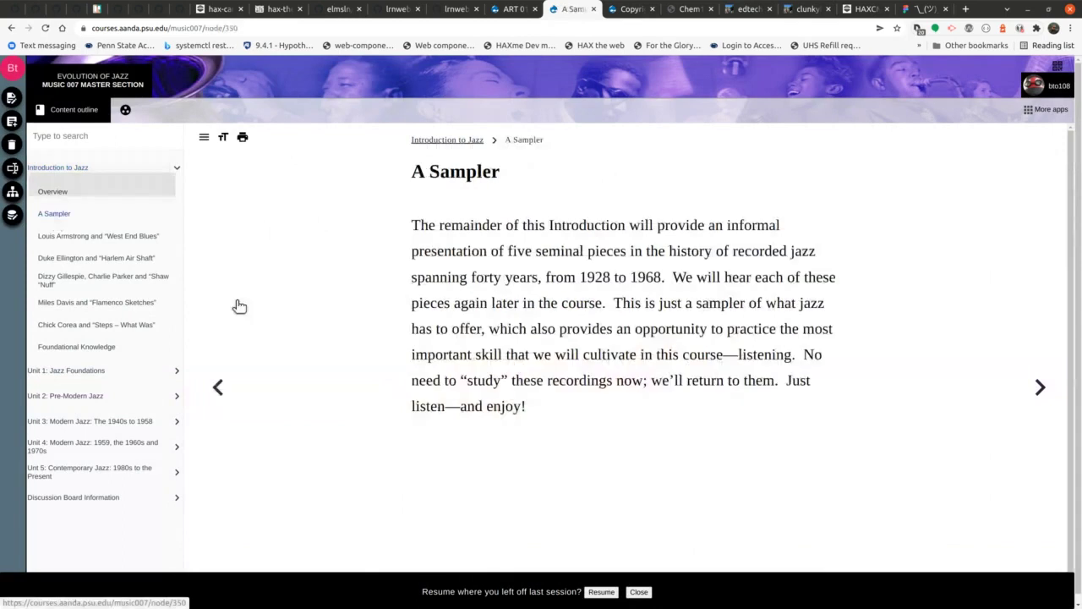
pyautogui.click(11, 98)
pyautogui.click(508, 401)
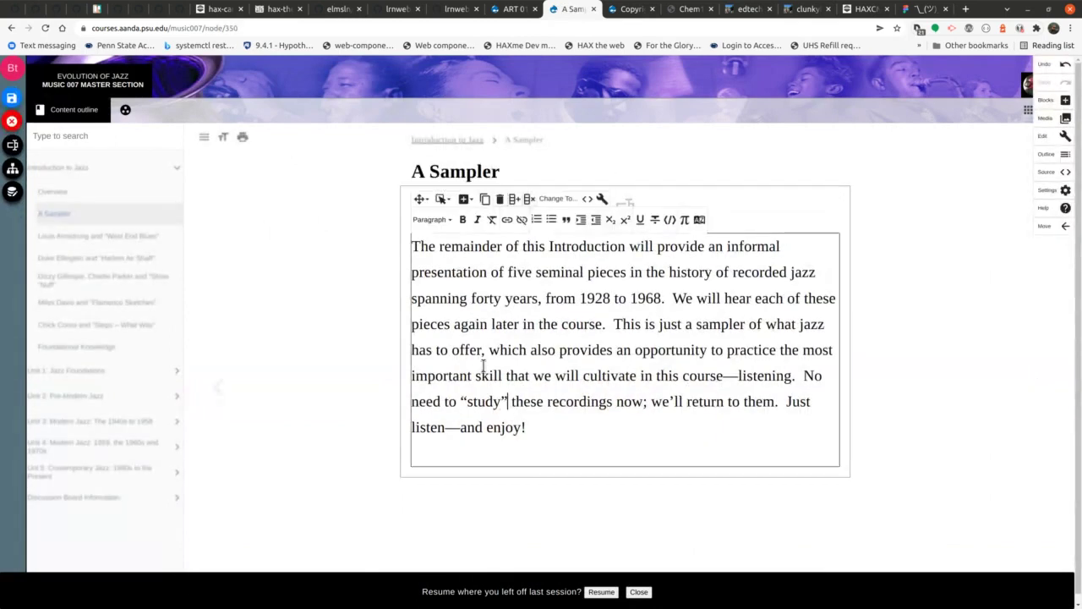
# Remove the quotation marks around “study” in the A Sampler paragraph and save the page.
pyautogui.press('BackSpace')
pyautogui.click(467, 401)
pyautogui.press('BackSpace')
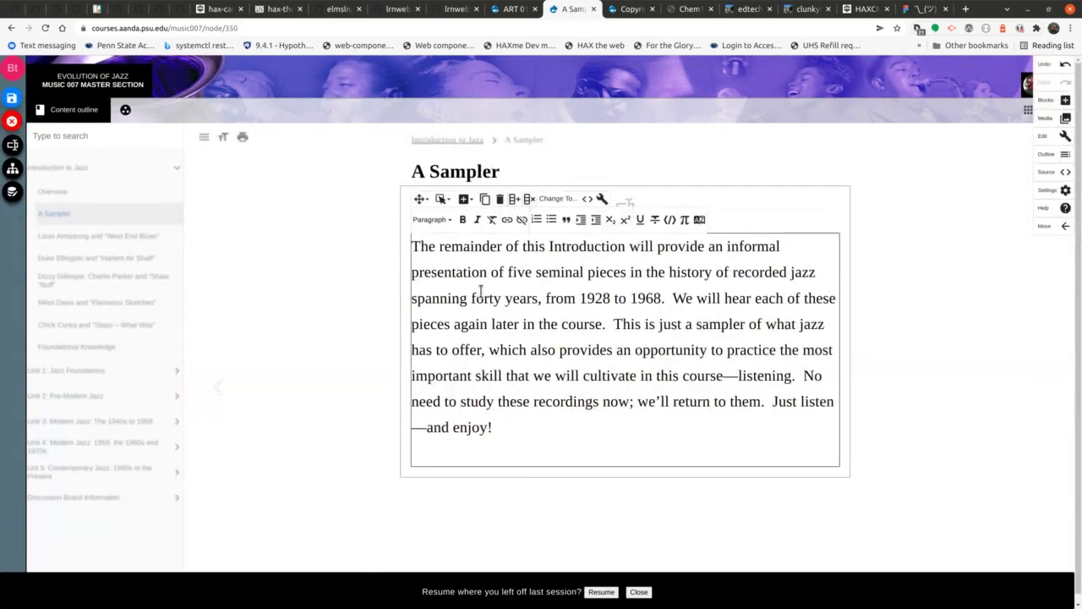
pyautogui.rightClick(312, 264)
pyautogui.press('Escape')
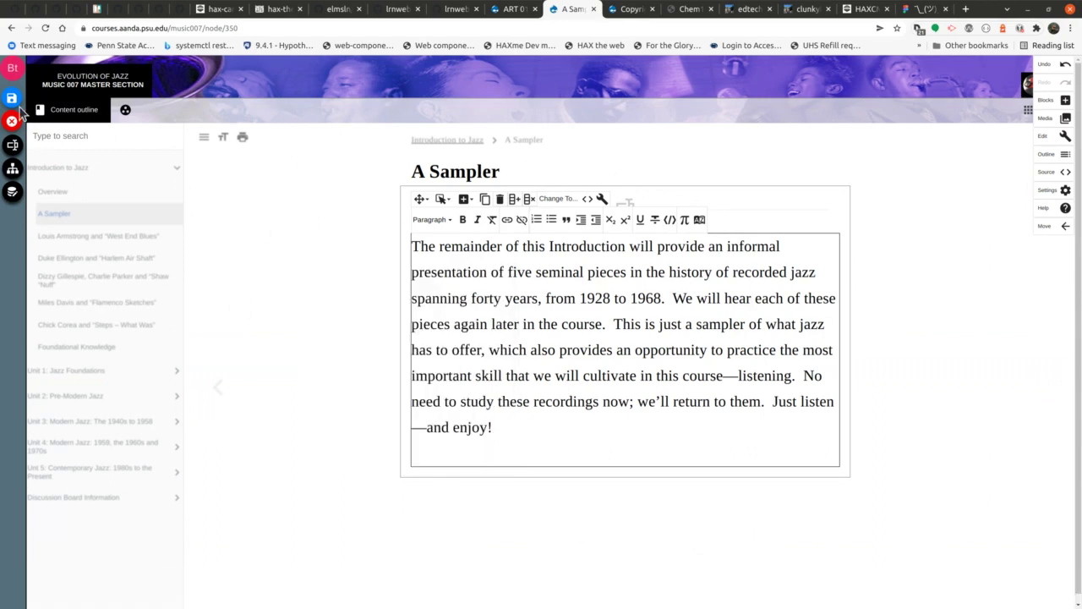
pyautogui.click(11, 97)
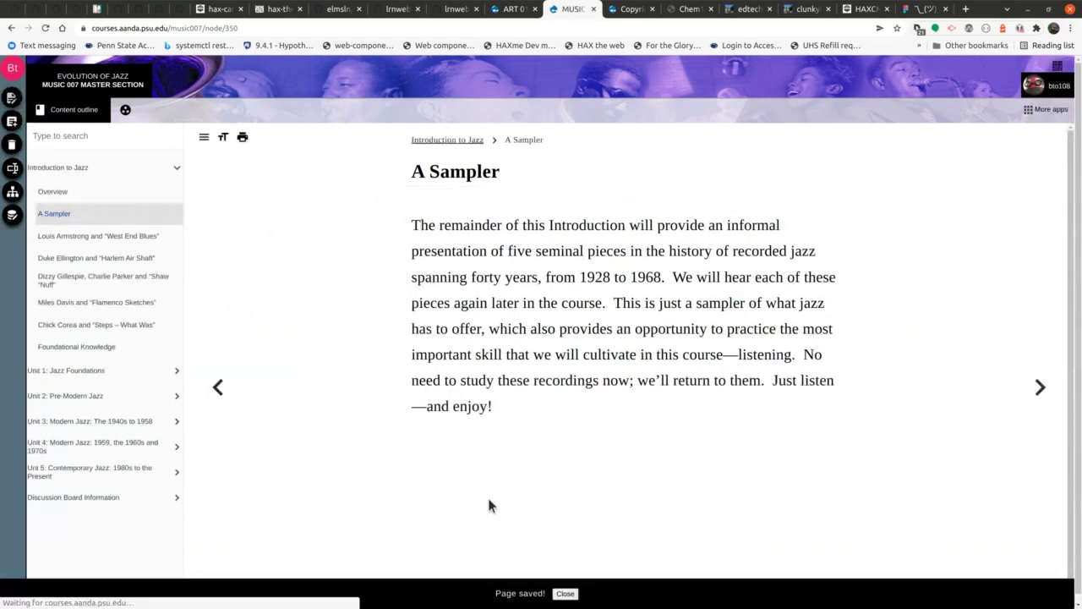
# Browse the Louis Armstrong, Duke Ellington and Dizzy Gillespie pages of the jazz course outline and return to A Sampler.
pyautogui.click(135, 239)
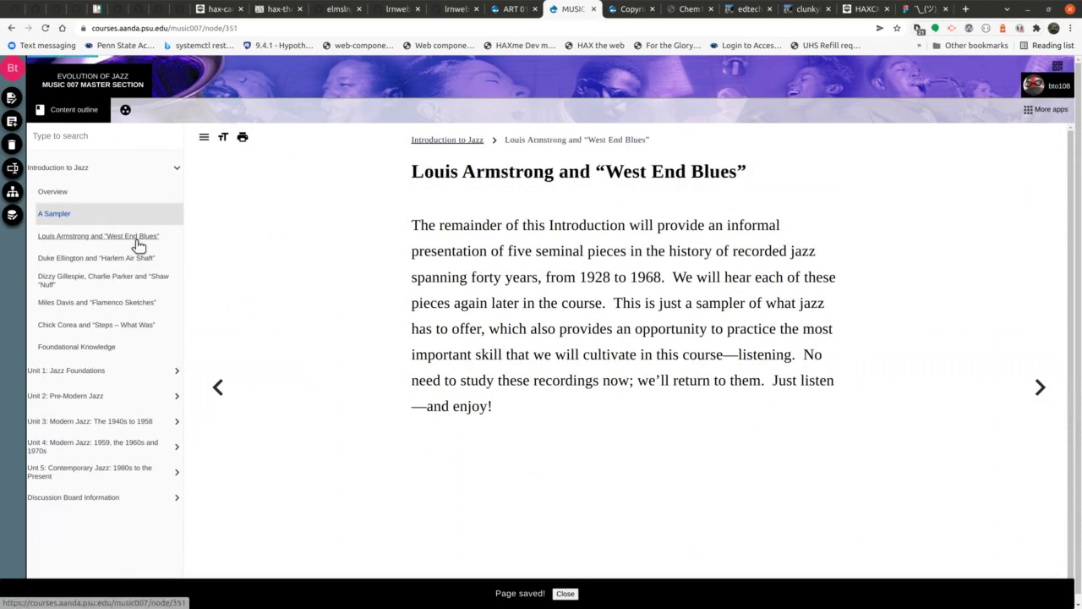
pyautogui.click(121, 258)
pyautogui.click(119, 285)
pyautogui.click(108, 258)
pyautogui.click(101, 237)
pyautogui.click(97, 217)
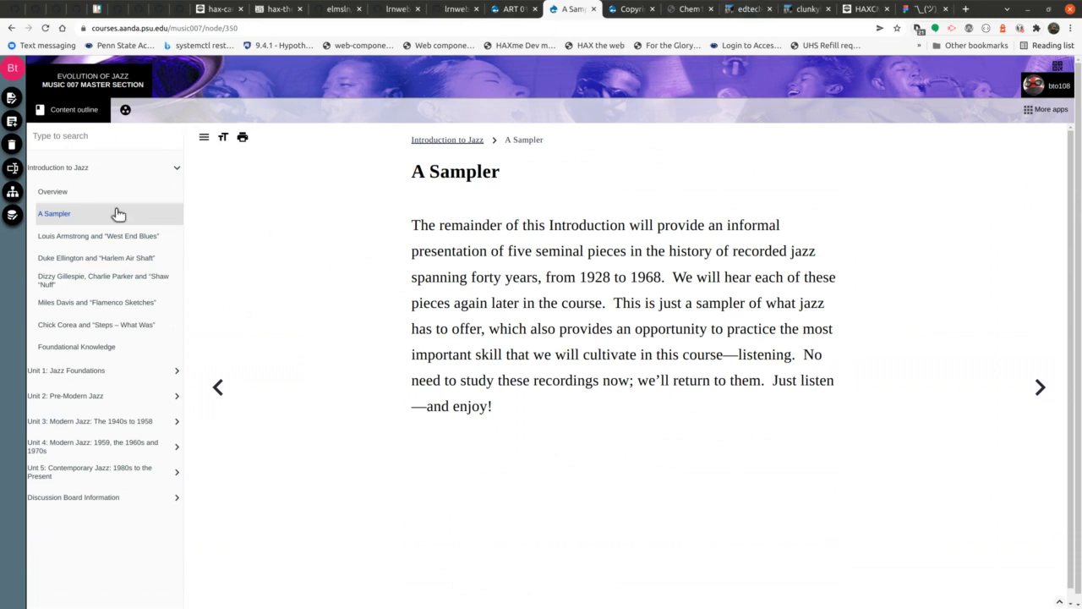
pyautogui.click(1047, 90)
pyautogui.click(239, 203)
pyautogui.click(86, 79)
pyautogui.click(288, 74)
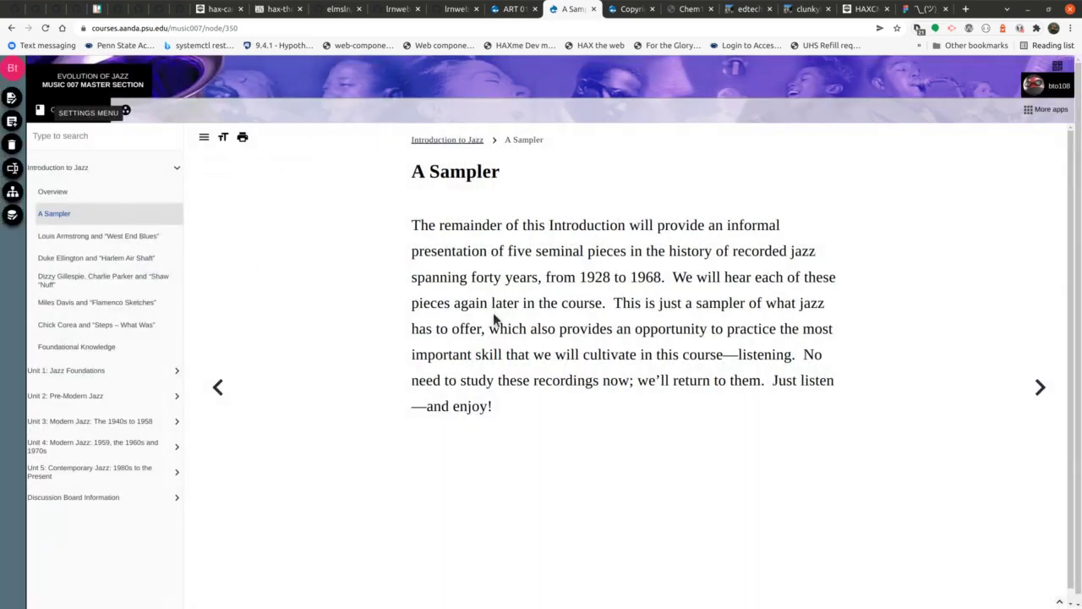
# View the DART 202 Copyright page, switch to the edtechjoker course site, and browse its outline to the P3: HAXTheWeb contribution and P1: Button projects.
pyautogui.click(632, 9)
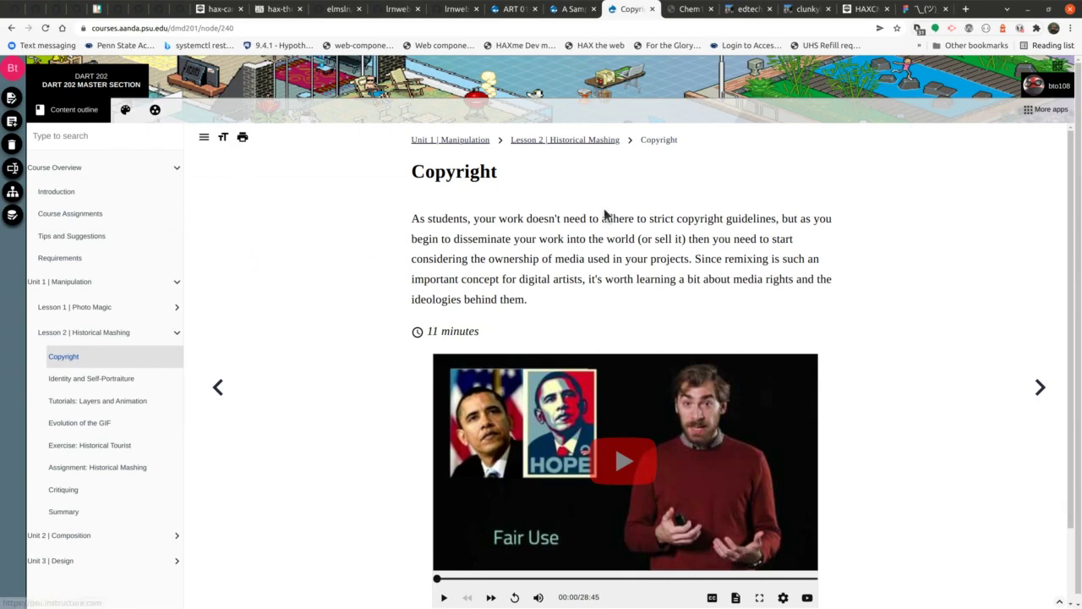
pyautogui.click(754, 8)
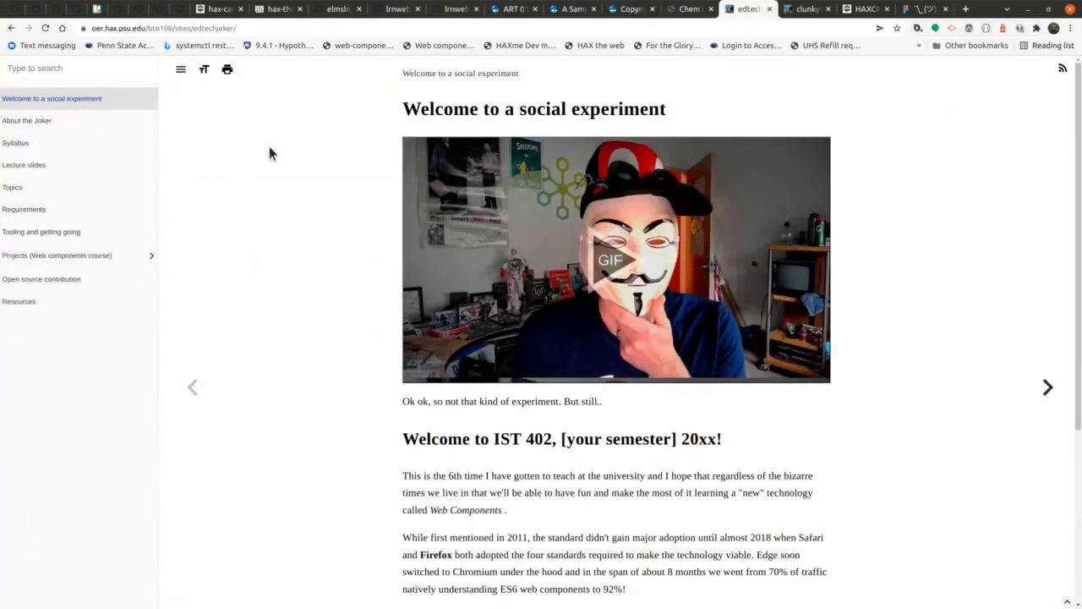
pyautogui.click(65, 166)
pyautogui.click(68, 218)
pyautogui.click(80, 255)
pyautogui.click(84, 302)
pyautogui.click(85, 325)
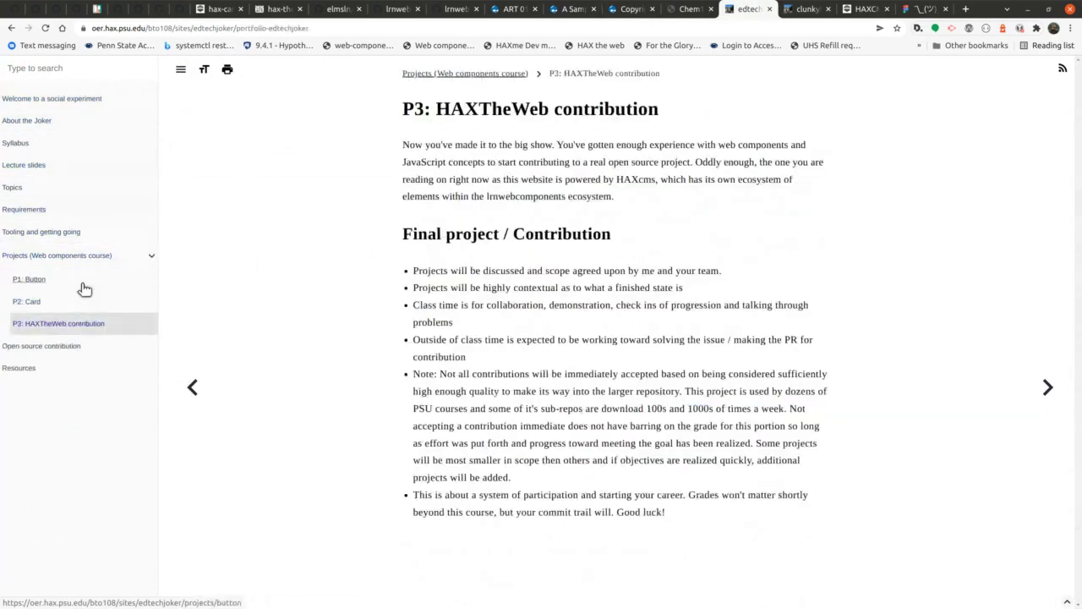
pyautogui.click(82, 281)
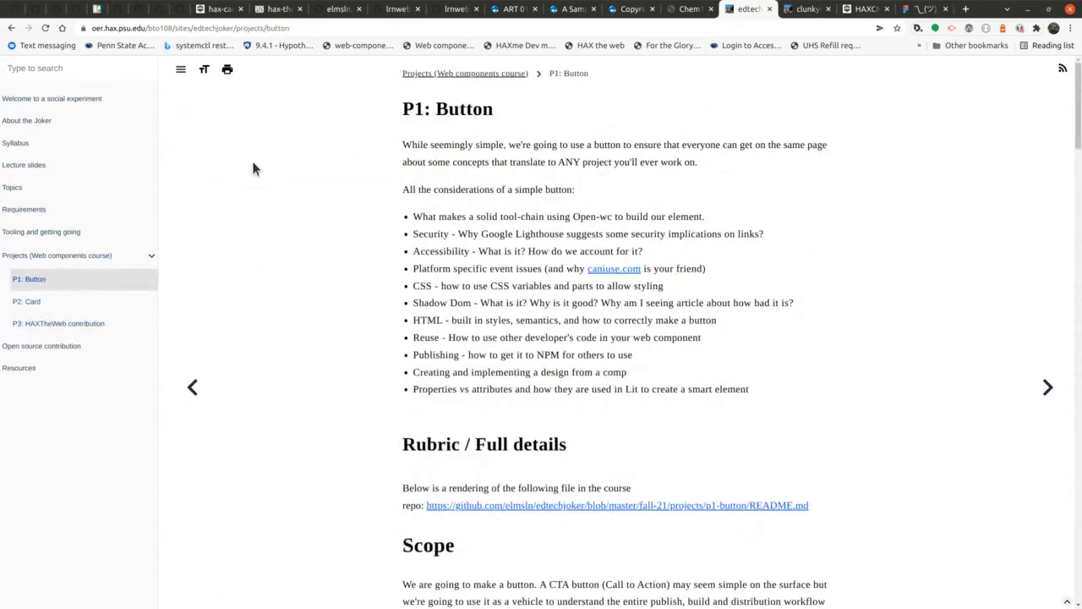
# Close the edtechjoker course site and the clunkyform site.
pyautogui.doubleClick(116, 30)
pyautogui.click(725, 134)
pyautogui.click(771, 9)
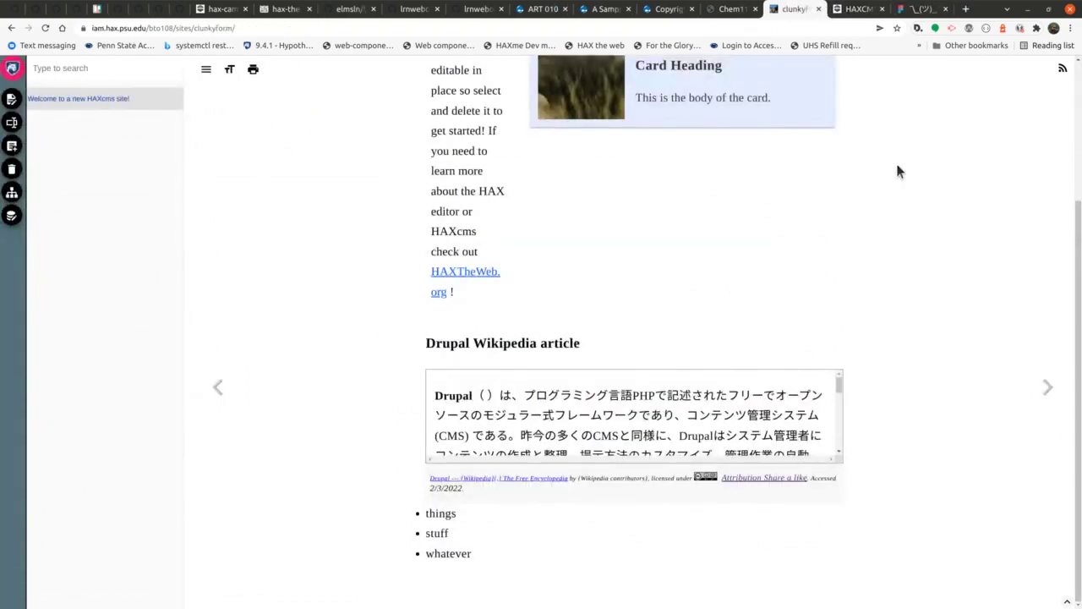
pyautogui.click(818, 9)
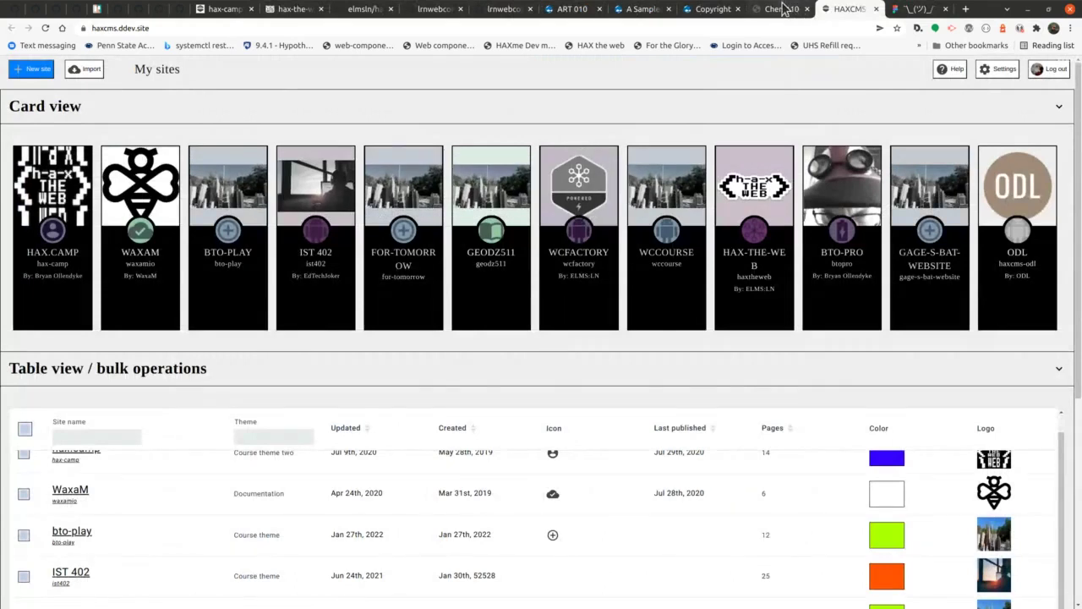
# Bring up the Chem110 course site, view its Week 4: Unit 1 Exam page, and return to the course home page.
pyautogui.click(792, 8)
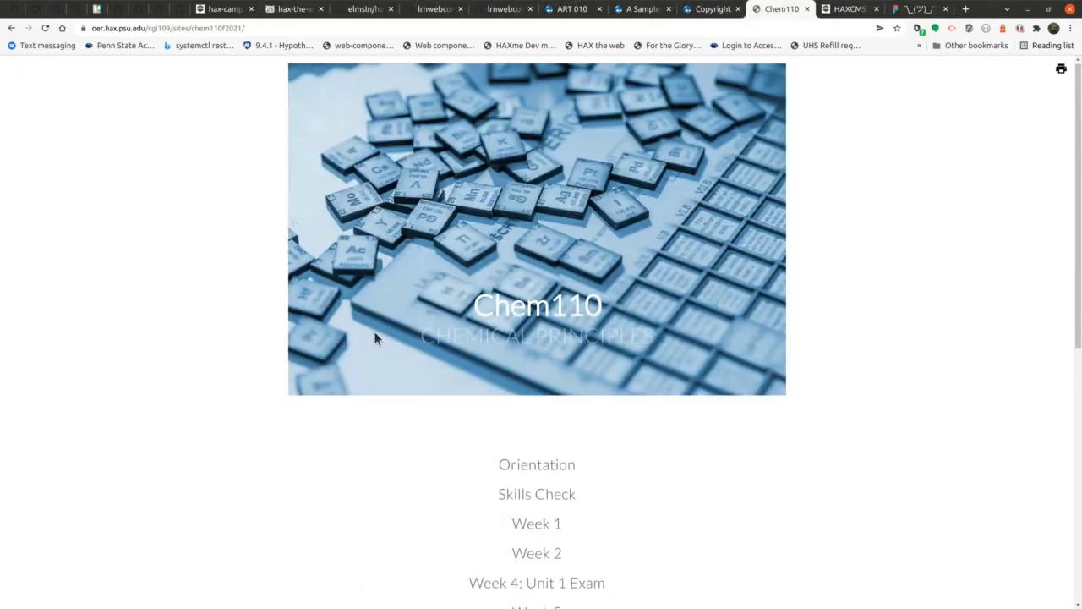
pyautogui.scroll(-3, 374, 339)
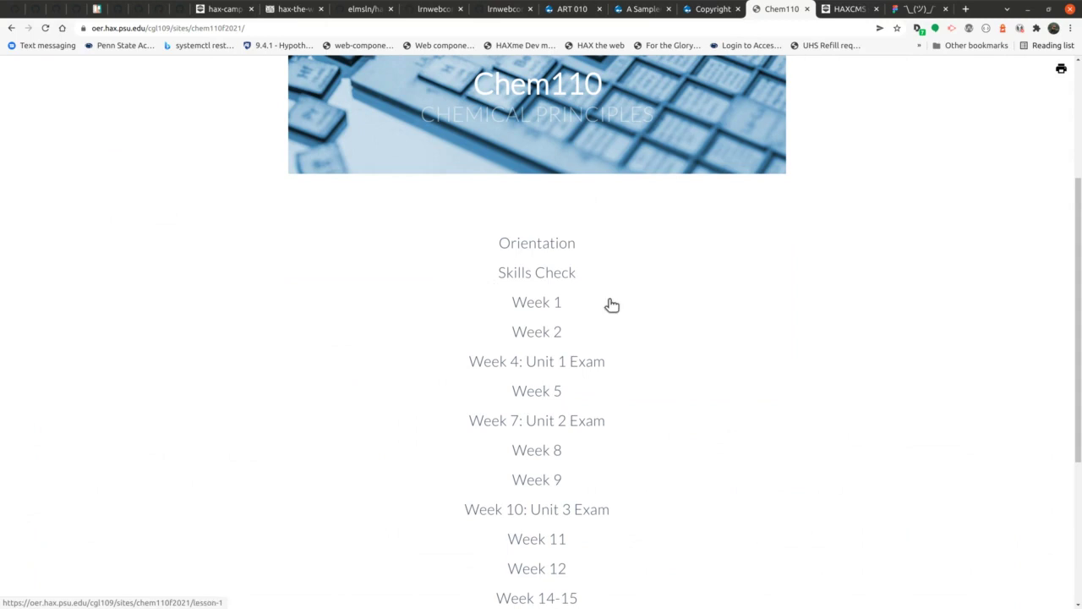
pyautogui.click(536, 361)
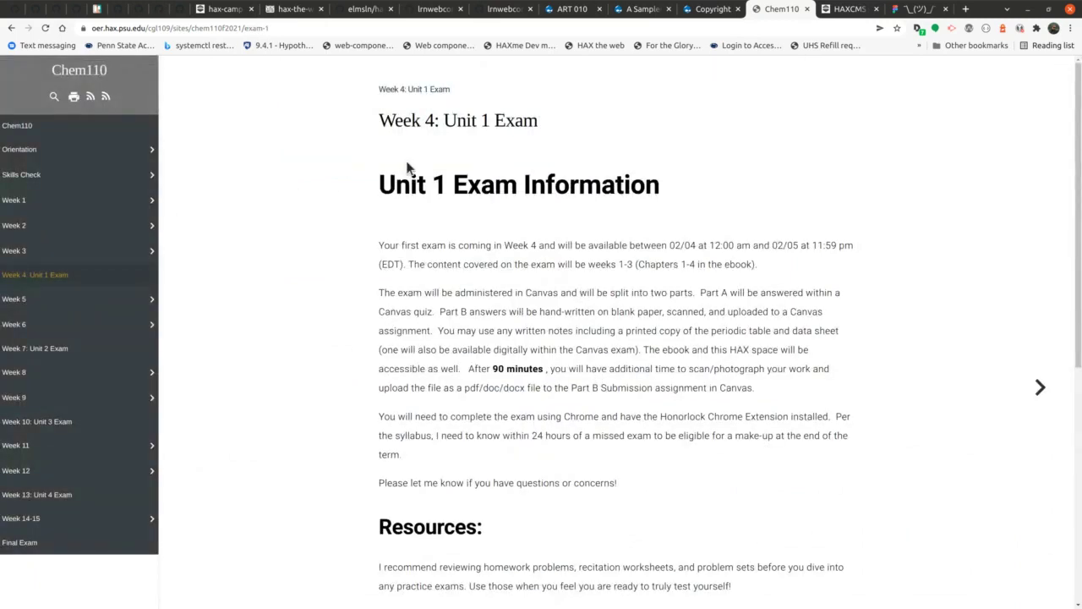
pyautogui.hotkey('alt', 'Left')
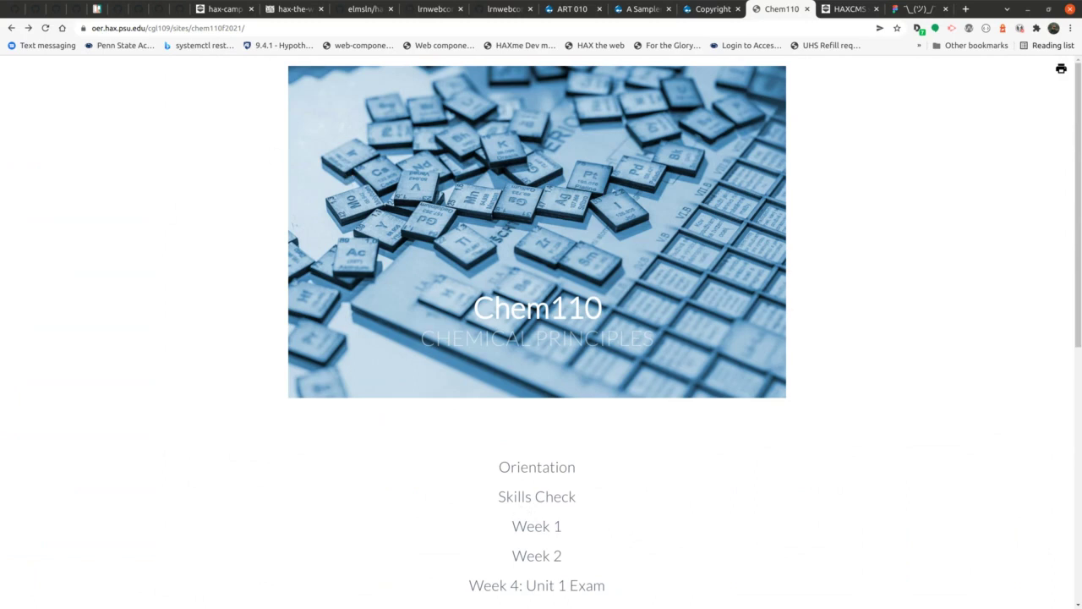
# Look through the list of weeks and exams on the Chem110 home page.
pyautogui.scroll(-2, 331, 194)
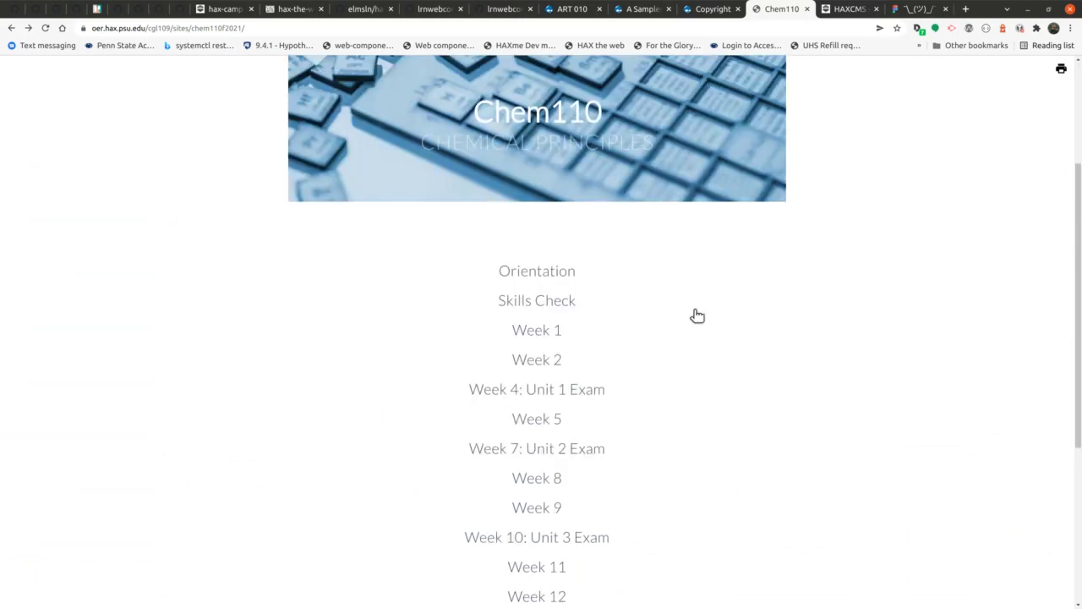
pyautogui.scroll(-2, 338, 282)
pyautogui.scroll(-1, 338, 282)
pyautogui.scroll(2, 533, 157)
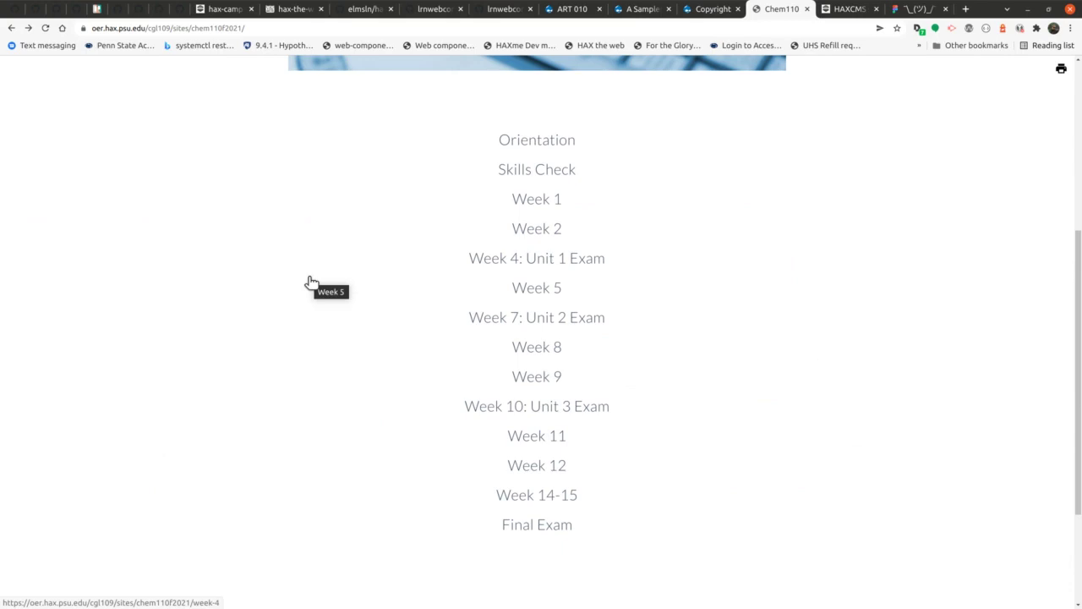
pyautogui.scroll(4, 580, 293)
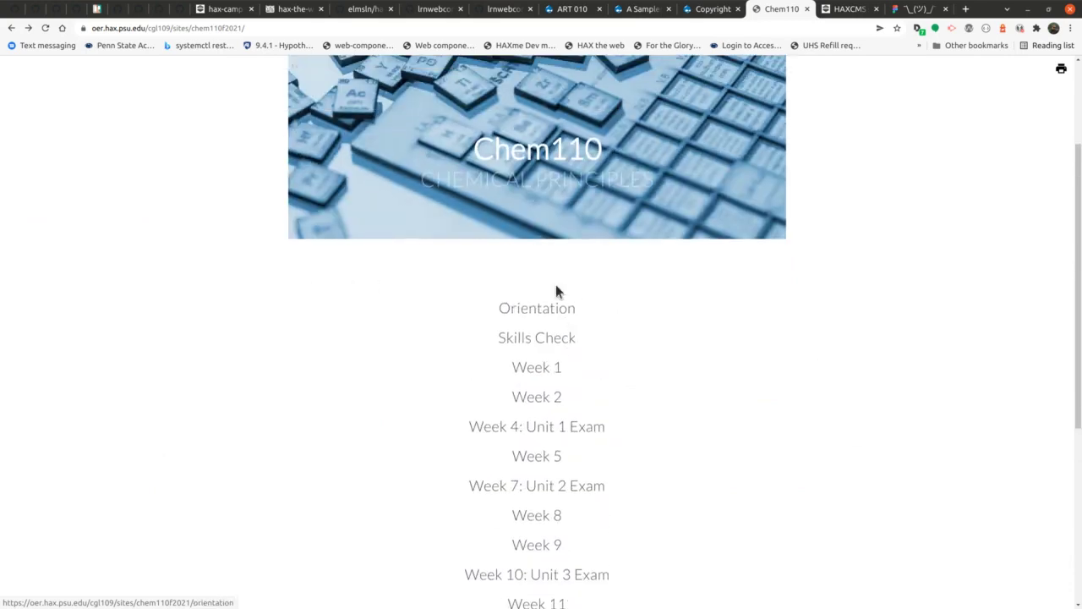
pyautogui.scroll(1, 558, 279)
pyautogui.scroll(-3, 554, 296)
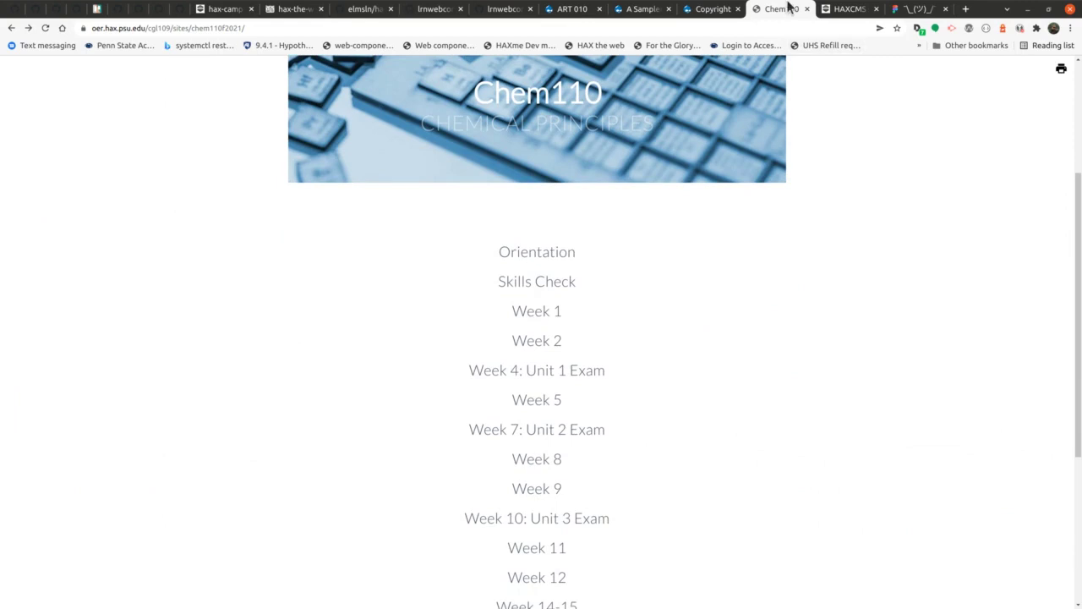
# Switch to the HAXcms My sites dashboard, open the bto-play site, and go to its New page Copy Copy page.
pyautogui.click(837, 10)
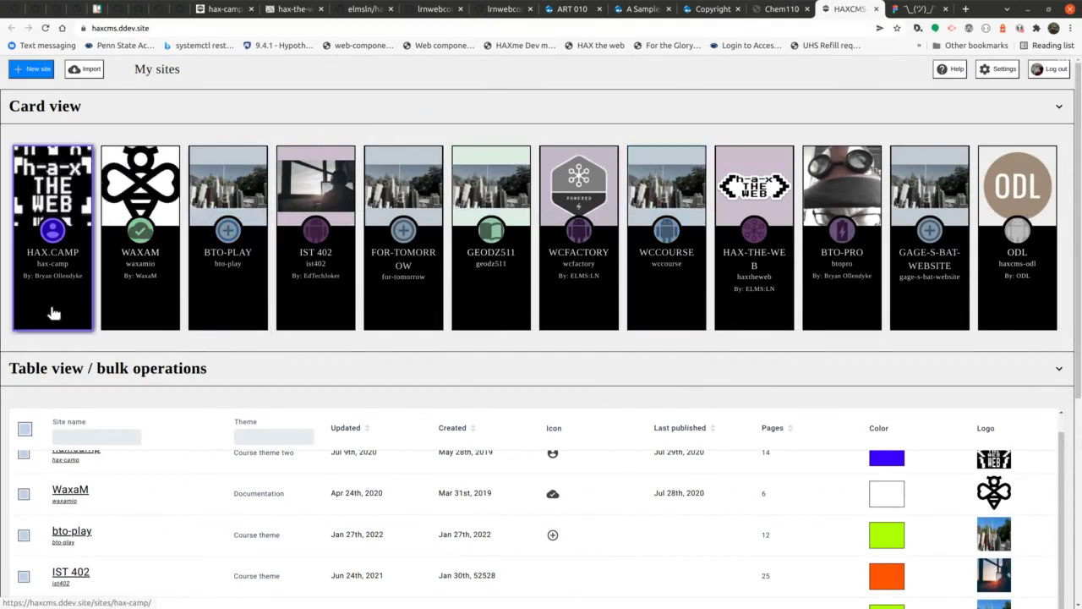
pyautogui.click(225, 304)
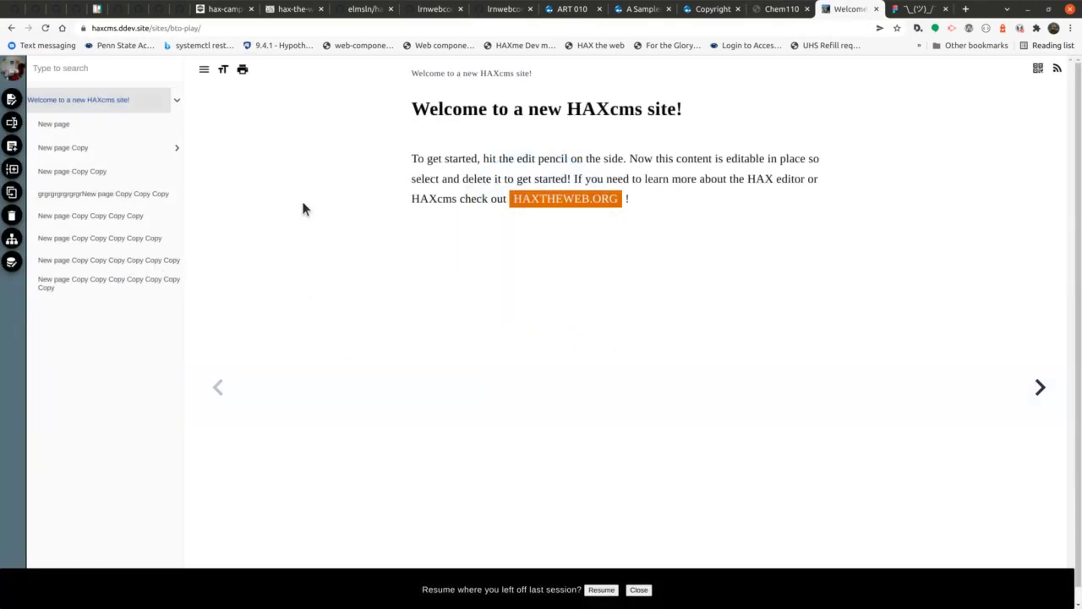
pyautogui.click(91, 171)
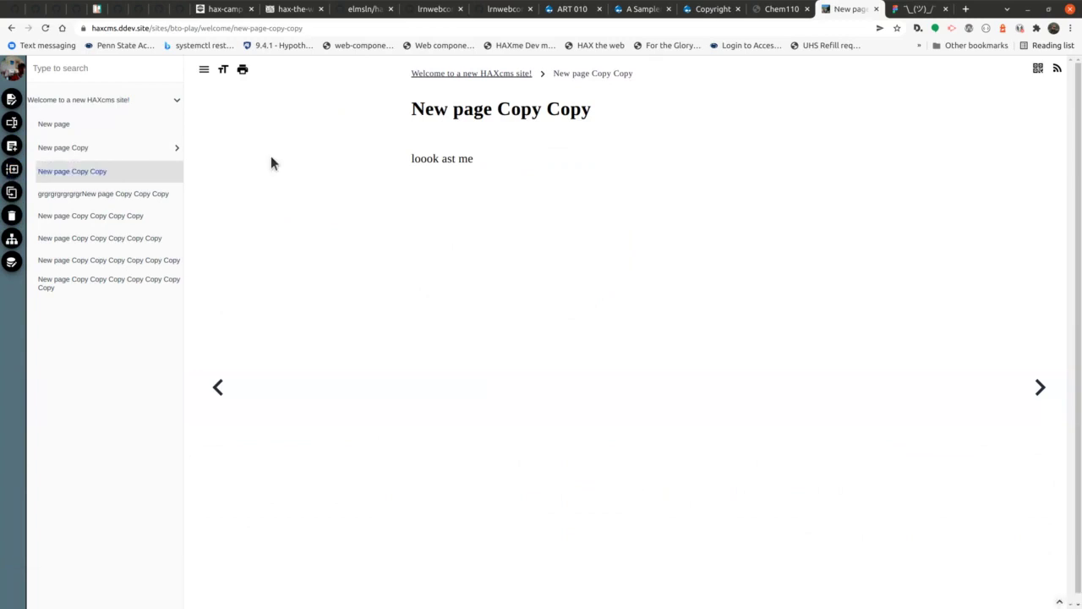
# Change the New page Copy Copy page's title to “To something else” and save the page.
pyautogui.click(12, 99)
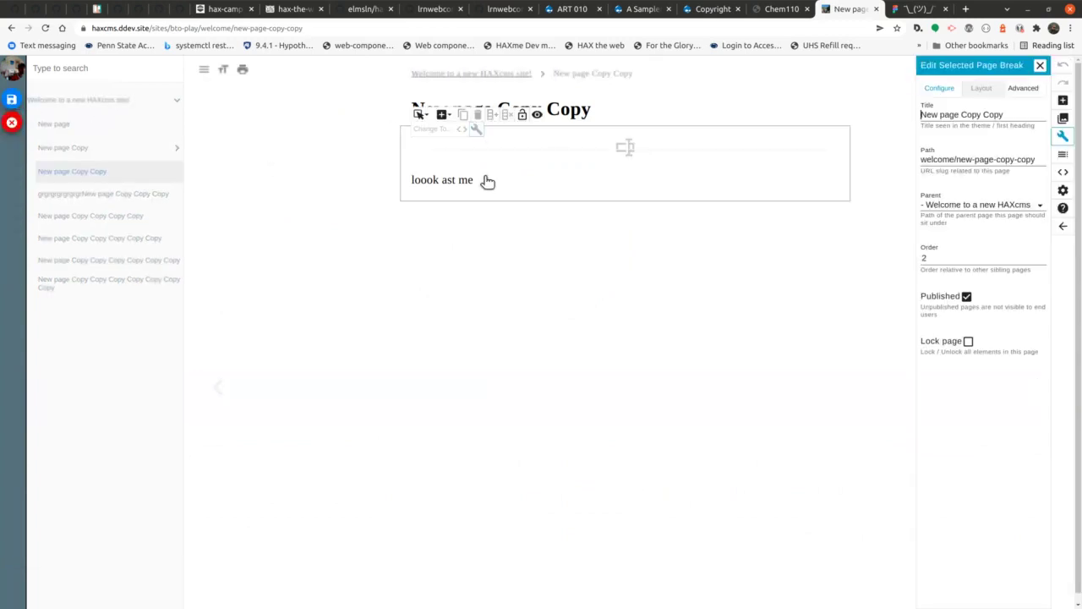
pyautogui.tripleClick(993, 114)
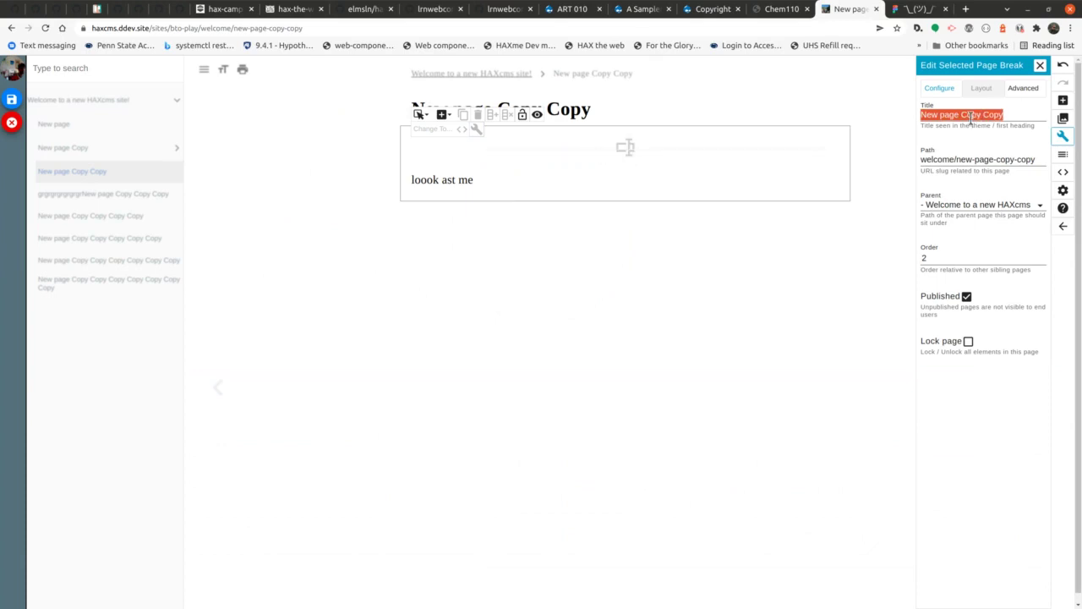
pyautogui.write('To something else')
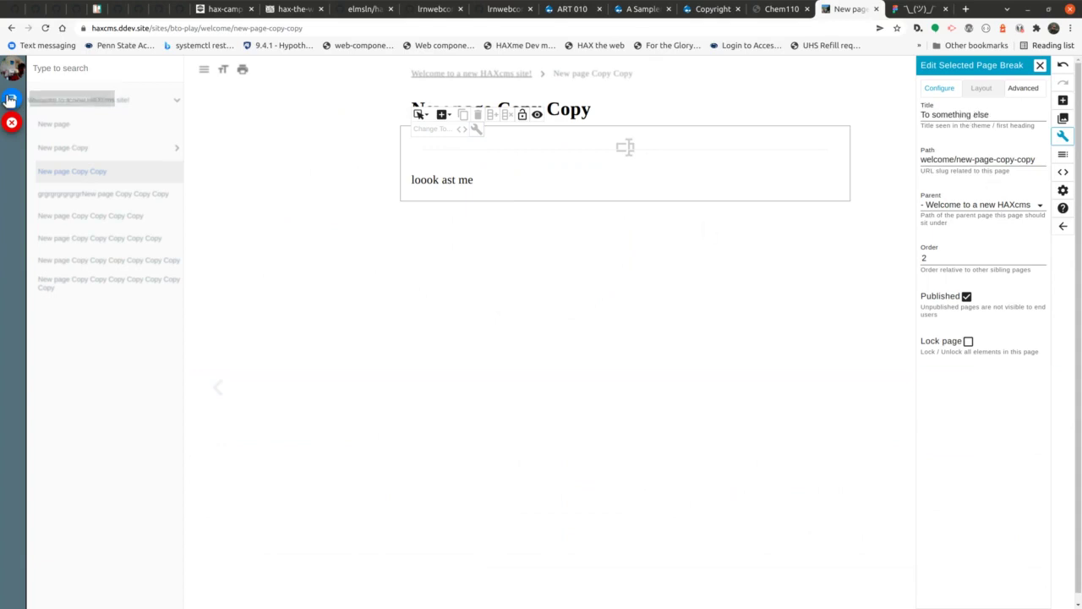
pyautogui.click(11, 99)
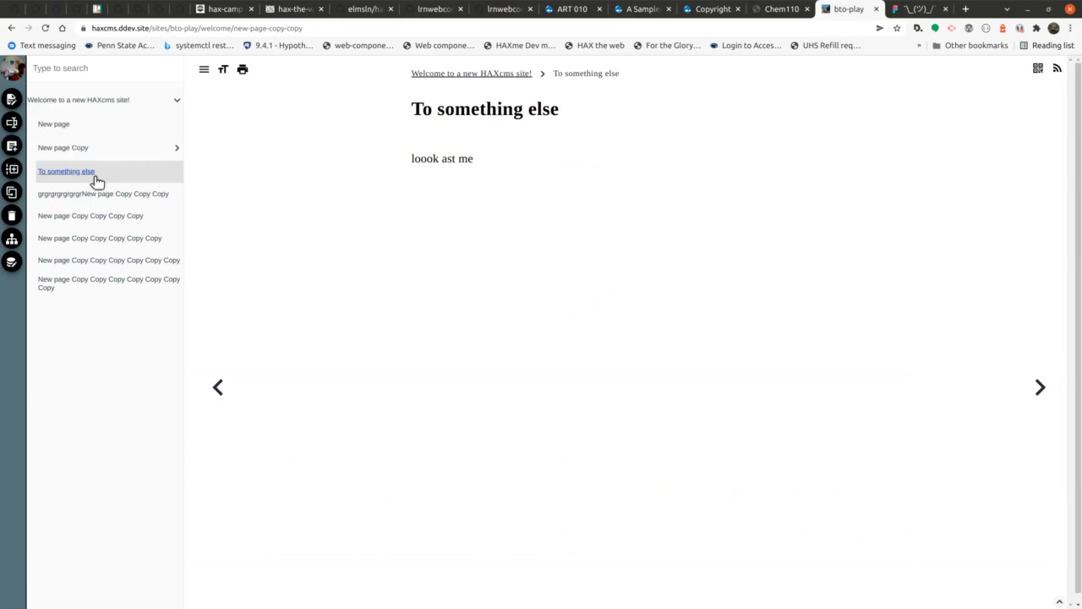
# Create a new page in the bto-play outline with two levels of nested child pages, and open the innermost one.
pyautogui.click(12, 146)
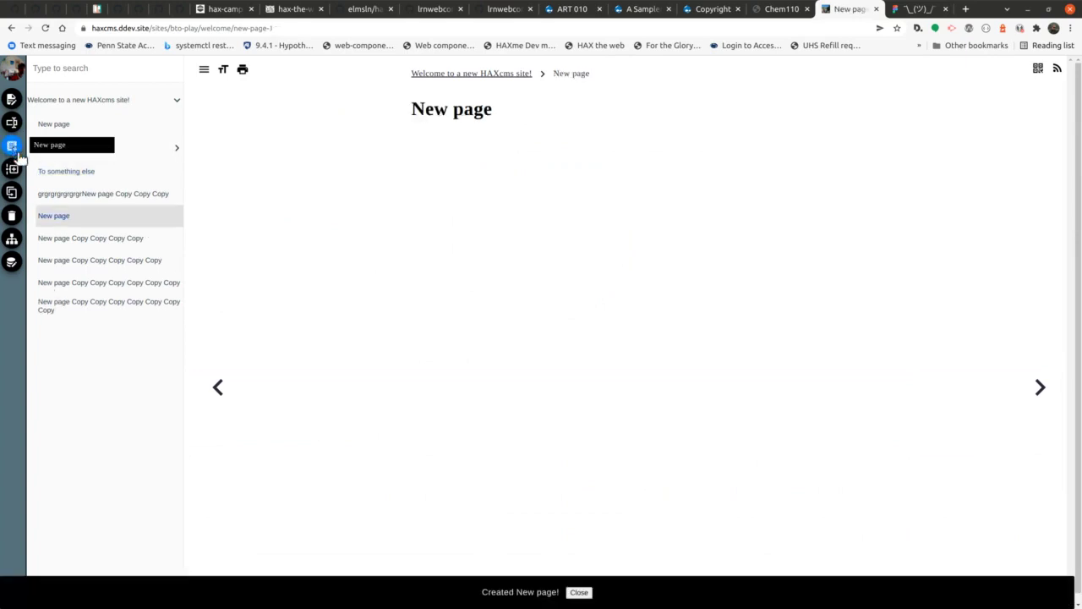
pyautogui.click(14, 174)
pyautogui.click(15, 174)
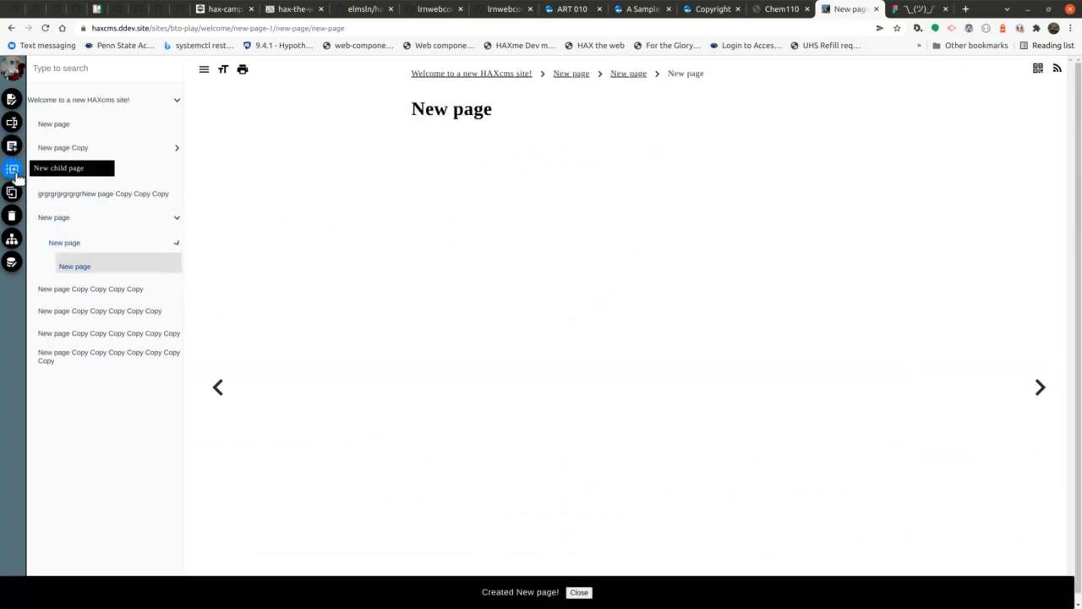
pyautogui.click(76, 268)
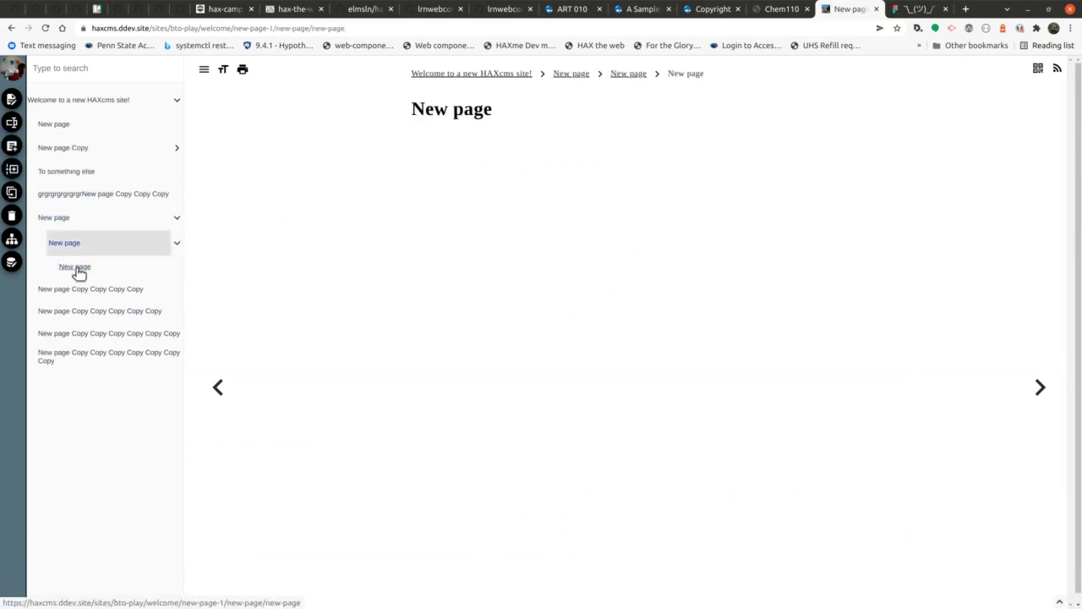
# Edit the innermost new page, insert a video player block with the video-player command, and select its source URL.
pyautogui.click(13, 124)
pyautogui.click(707, 184)
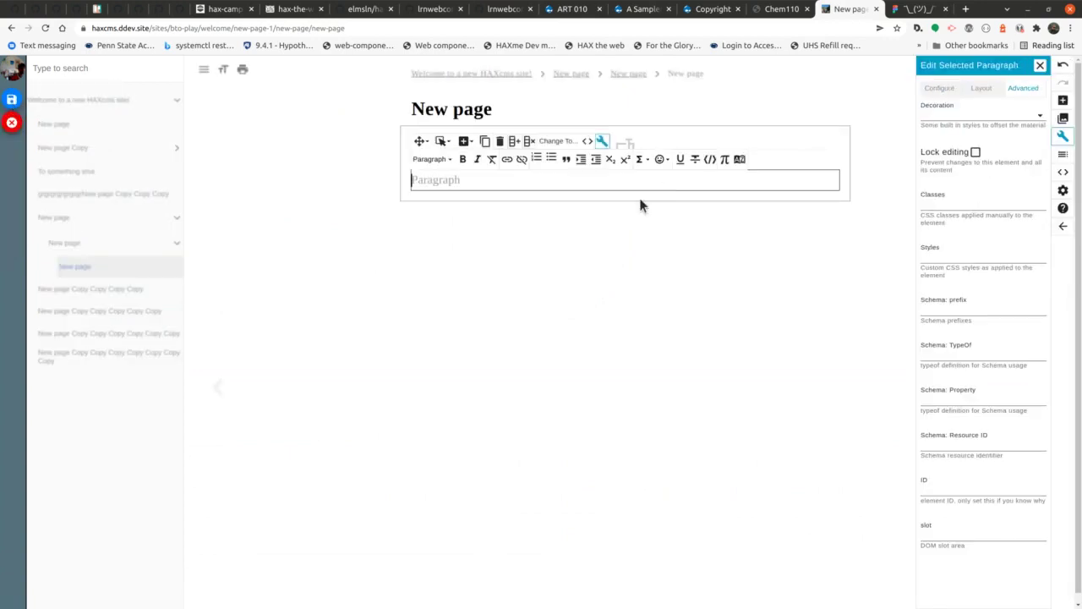
pyautogui.write('I')
pyautogui.write('video-player')
pyautogui.press('Return')
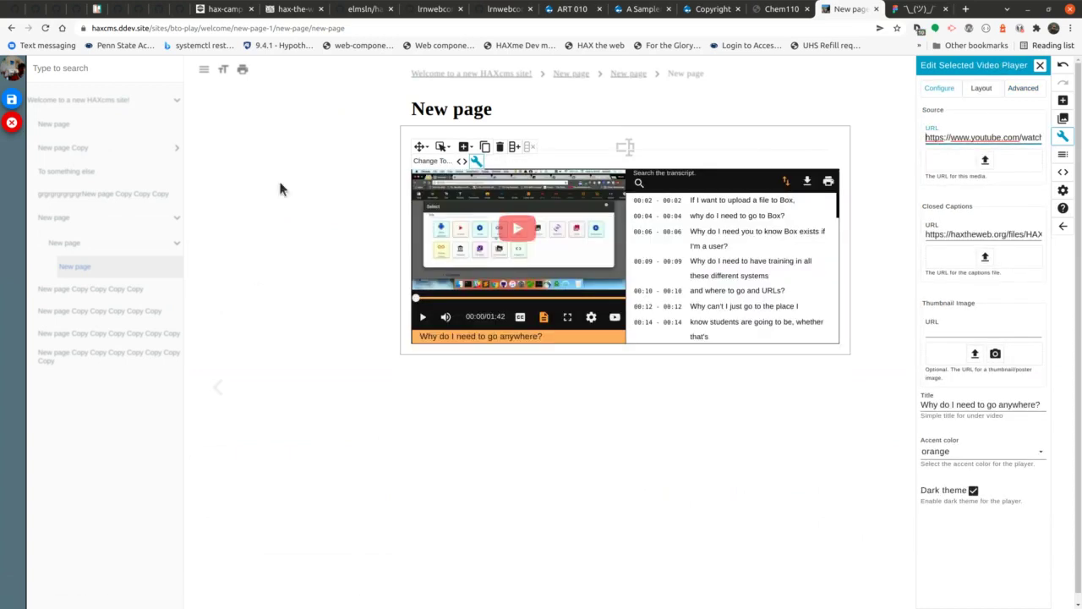
pyautogui.tripleClick(981, 137)
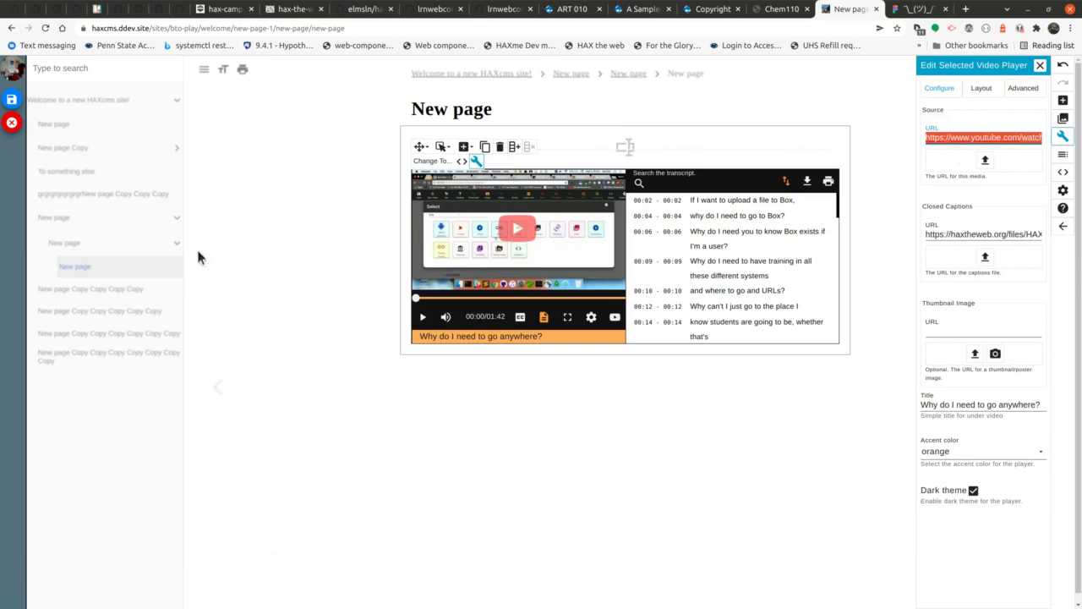
# Insert a Paragraph block below the video player and place the cursor in it.
pyautogui.click(1063, 100)
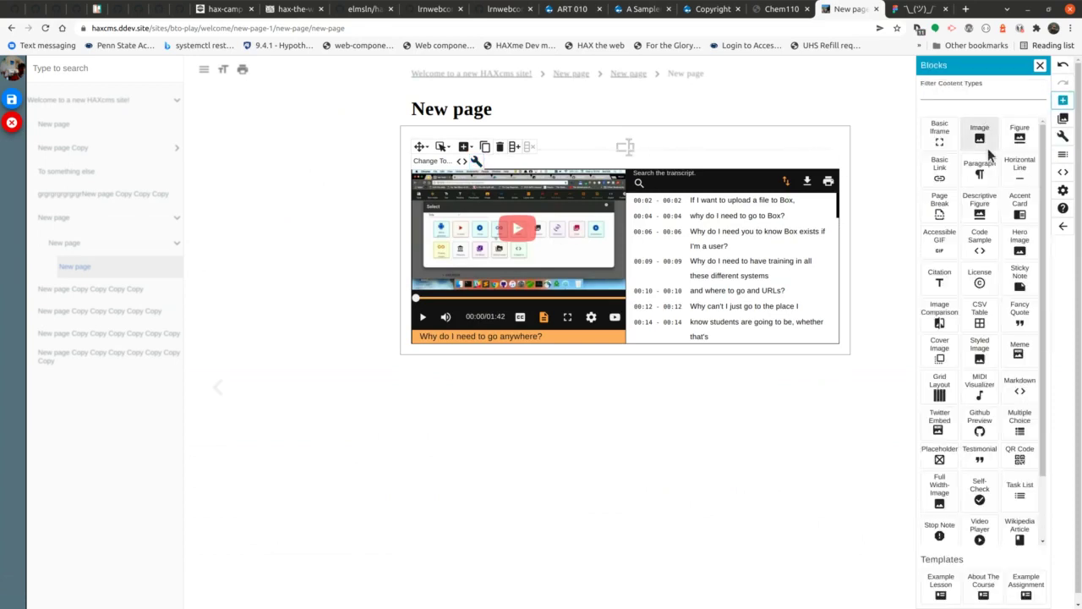
pyautogui.moveTo(980, 169); pyautogui.dragTo(592, 350)
pyautogui.click(550, 371)
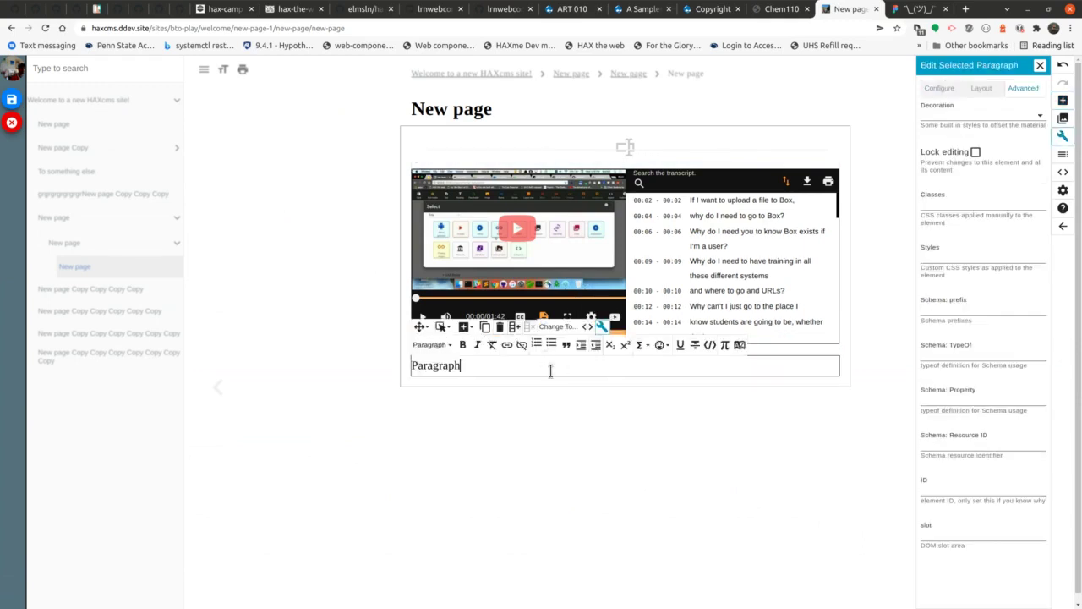
# Add the paragraphs "stuff" and "things" below the existing paragraph, and paste the video URL beneath them as a second video player.
pyautogui.press('Return')
pyautogui.write('stuff')
pyautogui.press('Return')
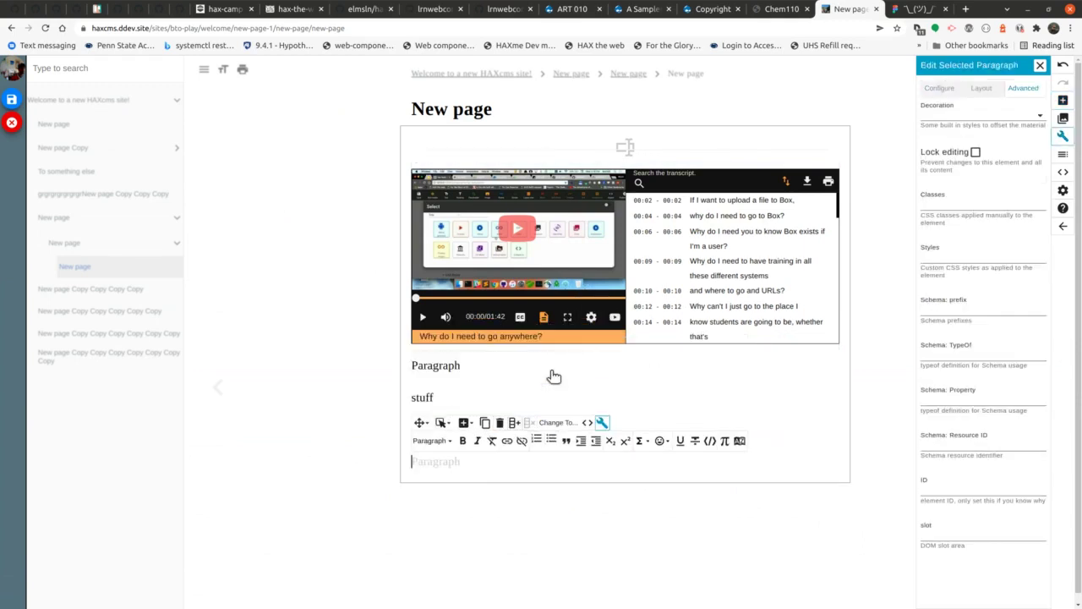
pyautogui.write('things')
pyautogui.press('Return')
pyautogui.hotkey('ctrl', 'v')
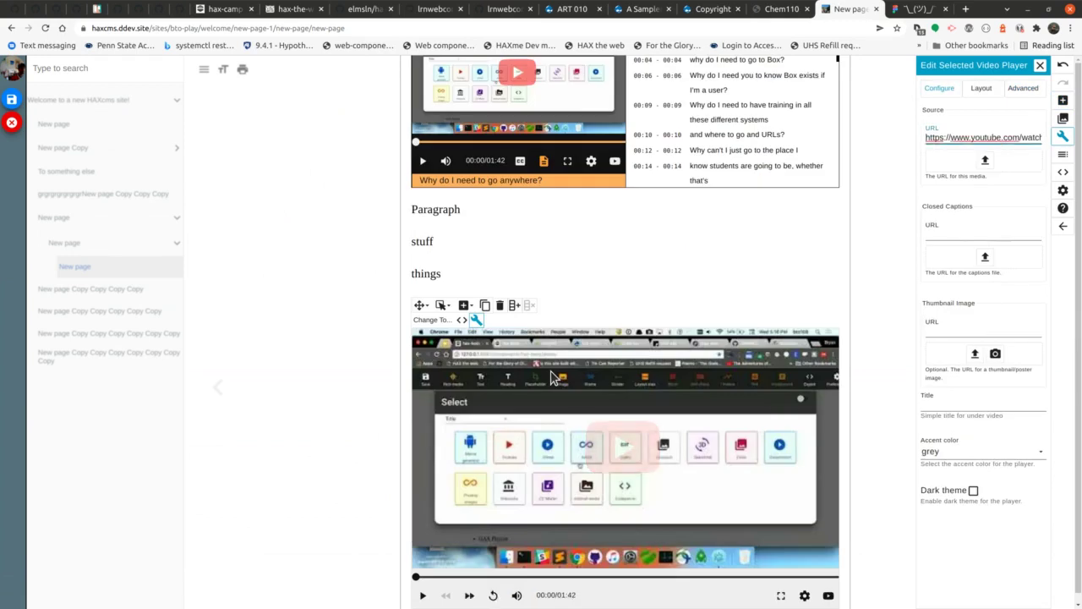
# Cross out the word "things" in its paragraph above the second video player.
pyautogui.click(634, 278)
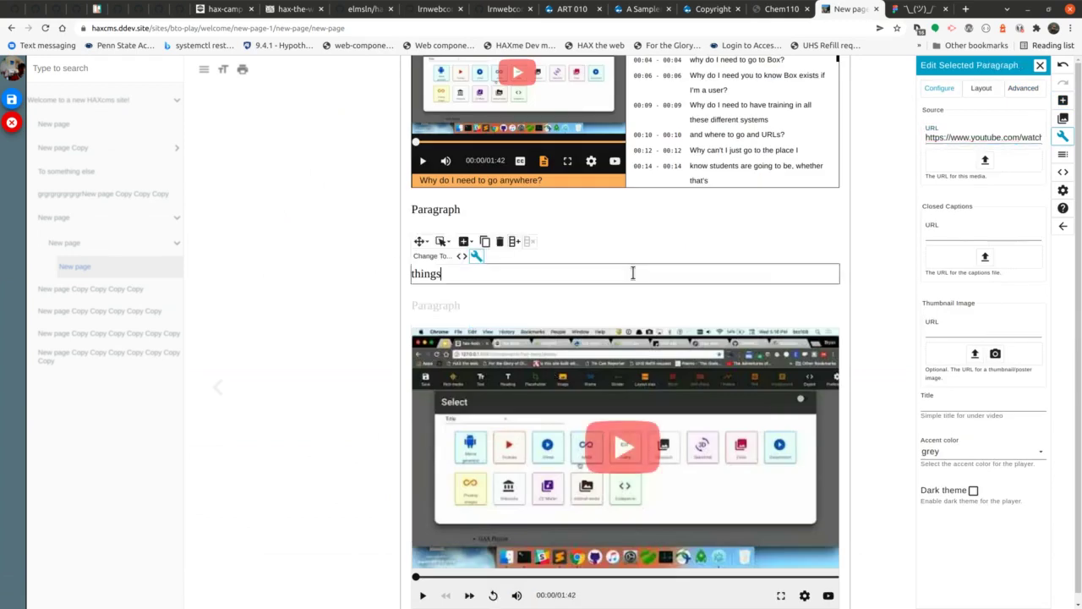
pyautogui.scroll(-1, 643, 330)
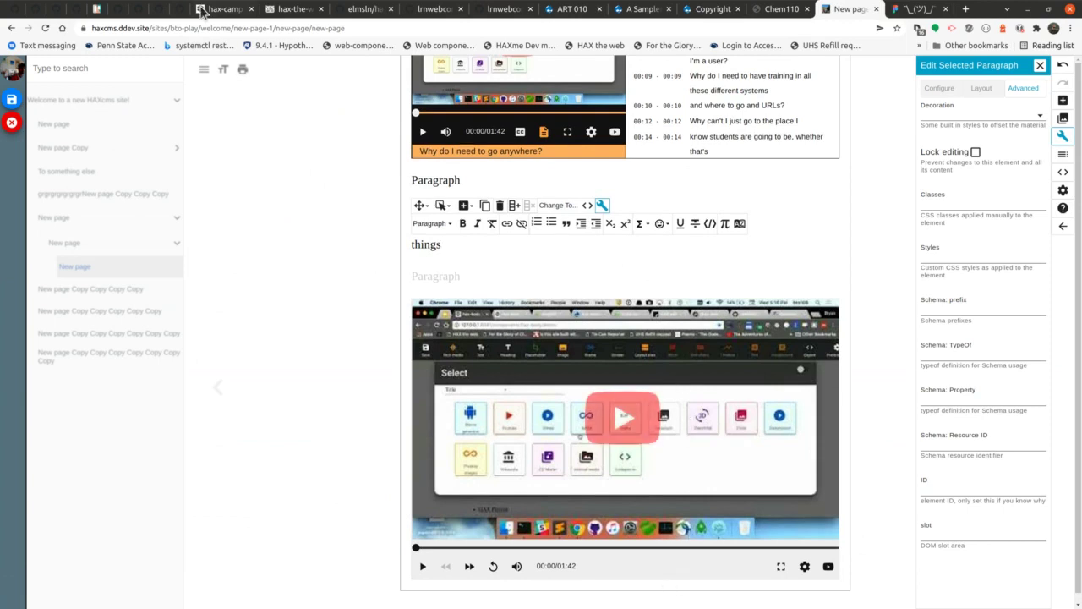
pyautogui.doubleClick(429, 245)
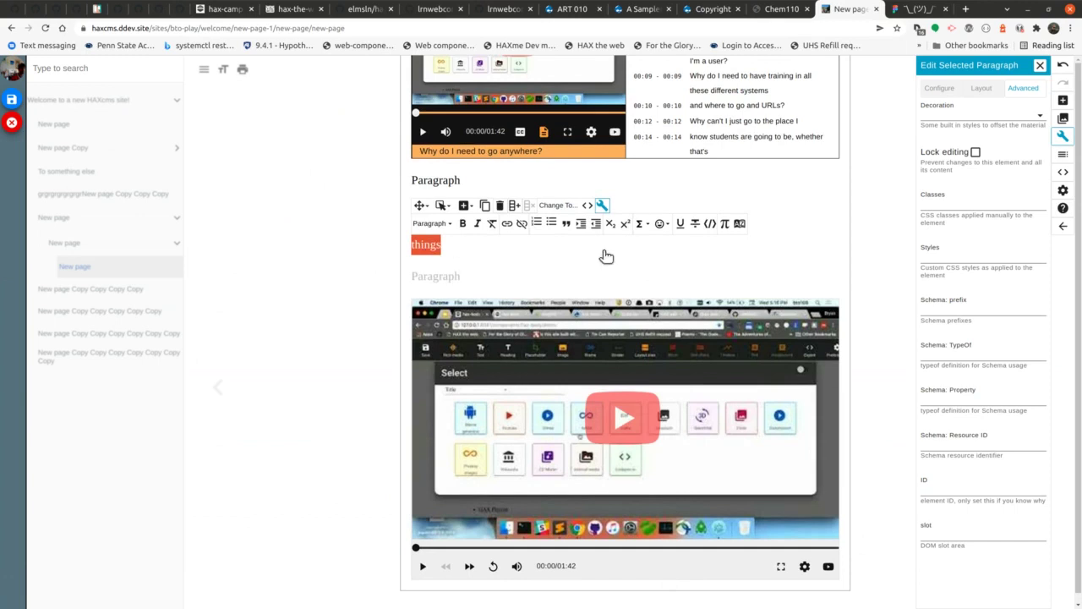
pyautogui.click(695, 223)
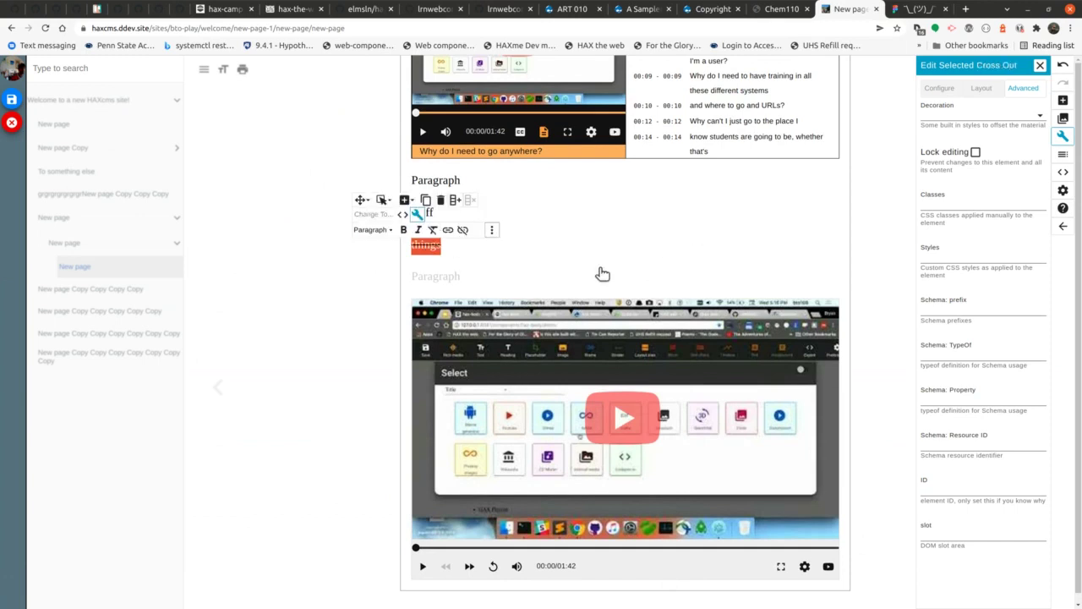
# Fill the empty paragraph above the second video with "fghfg" followed by the code-formatted text "pre".
pyautogui.click(494, 279)
pyautogui.write('fghfghfhfh')
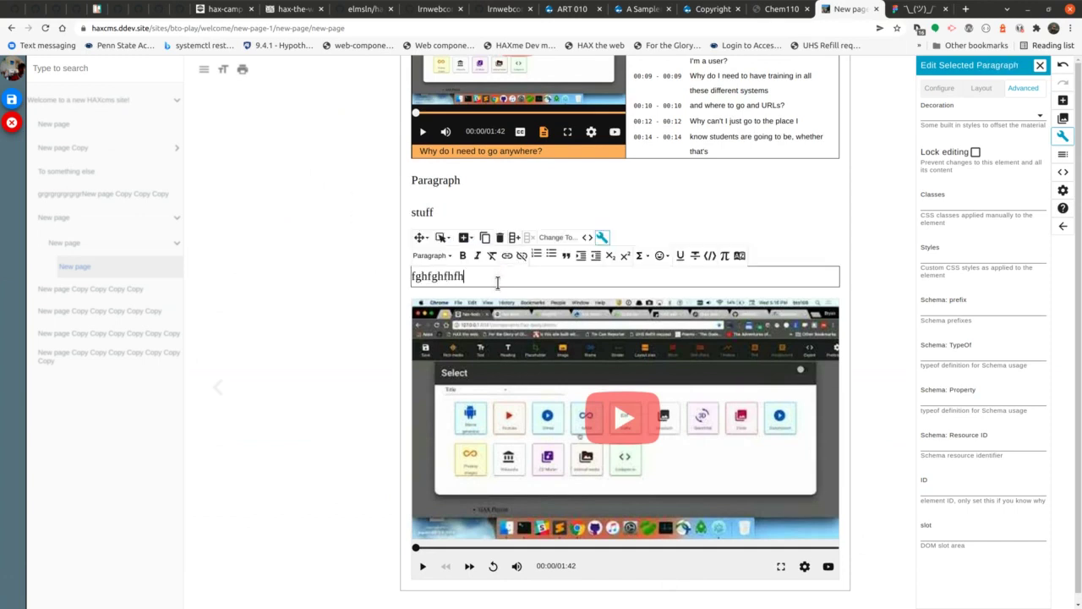
pyautogui.click(438, 277)
pyautogui.doubleClick(460, 275)
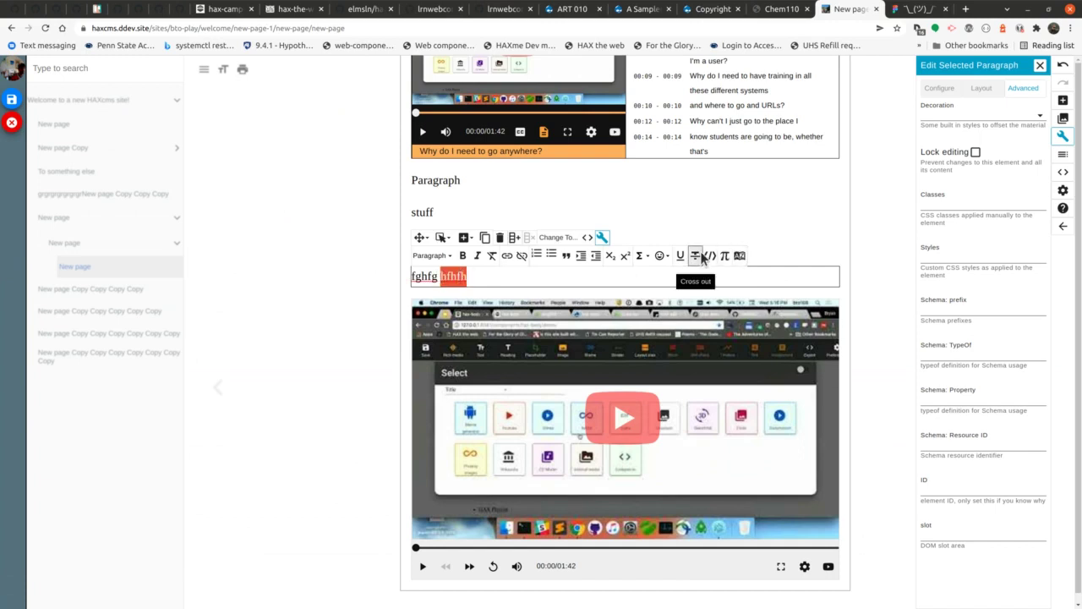
pyautogui.click(709, 255)
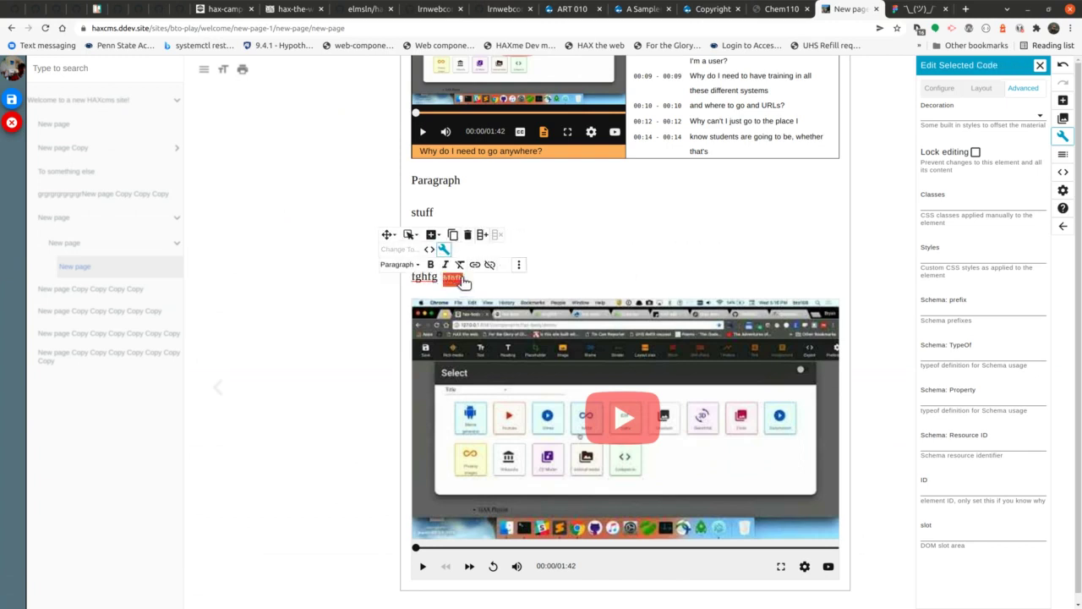
pyautogui.write('pre')
# Insert a frowning open-mouth face emoji at the end of the "stuff" paragraph.
pyautogui.click(529, 213)
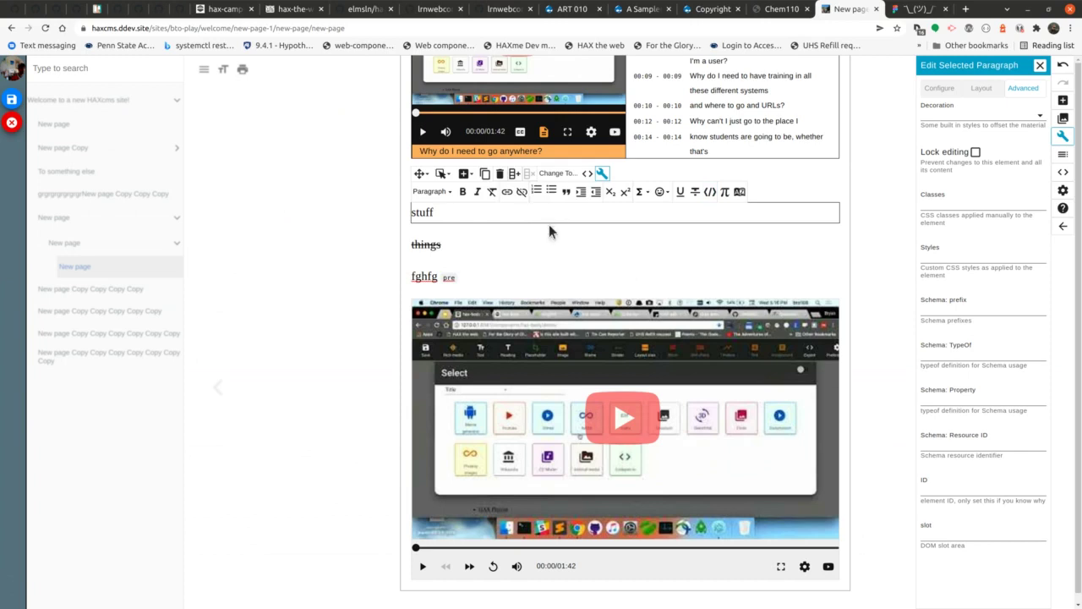
pyautogui.click(665, 193)
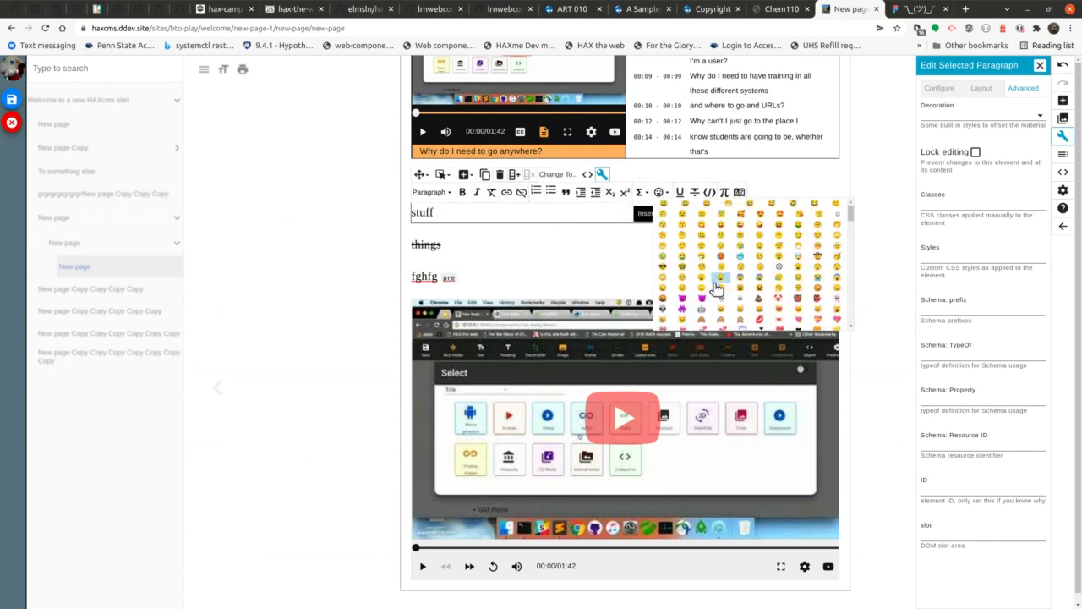
pyautogui.click(701, 280)
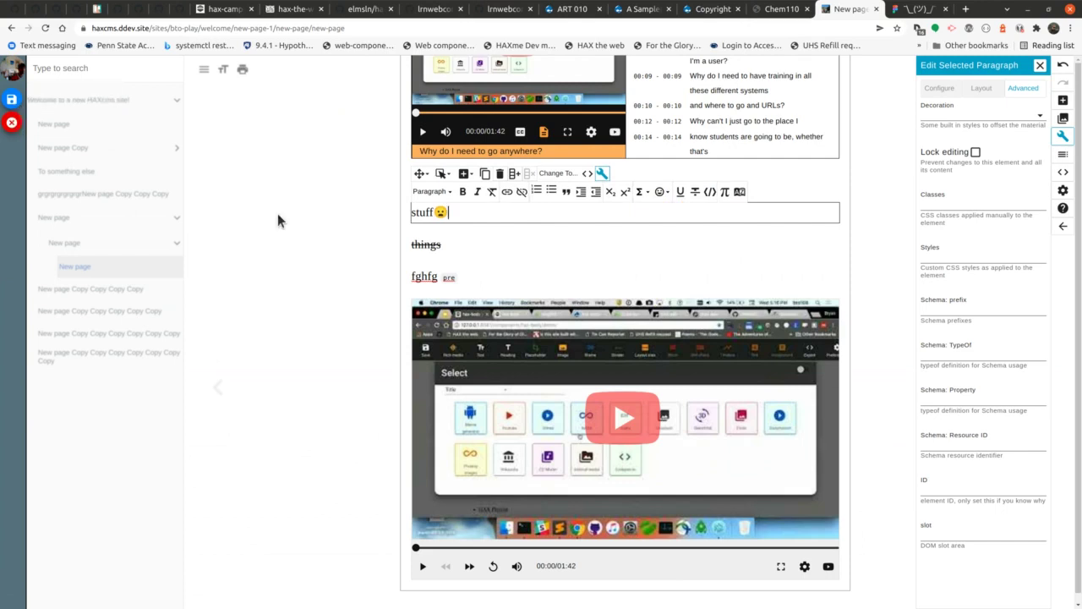
# Create a heading reading "minor support" below the "stuff" paragraph using the ## Markdown shortcut.
pyautogui.hotkey('ctrl', 'a')
pyautogui.press('BackSpace')
pyautogui.write('##')
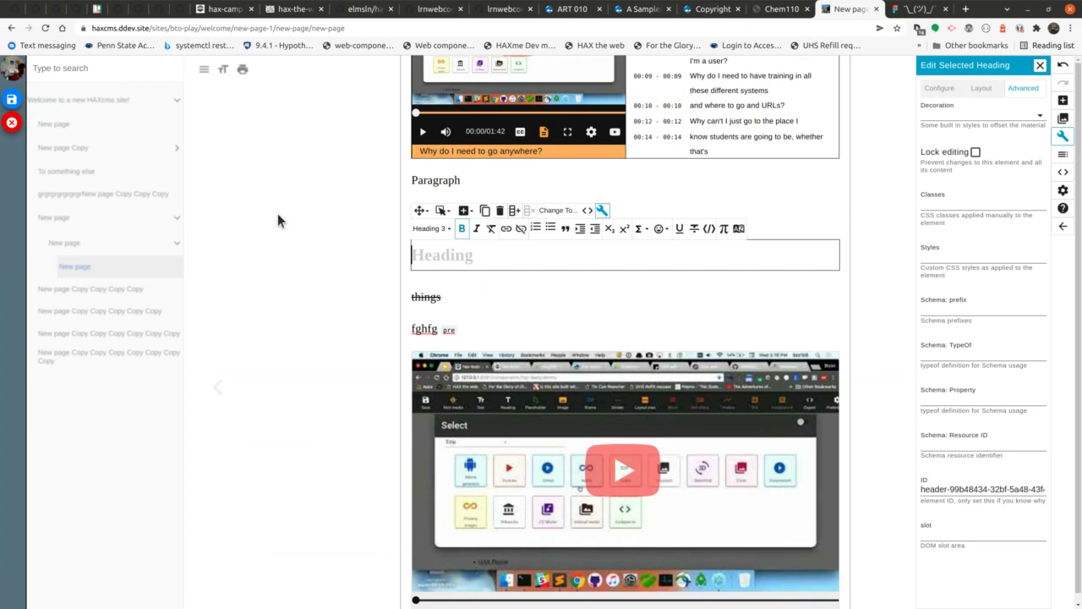
pyautogui.write('minor support')
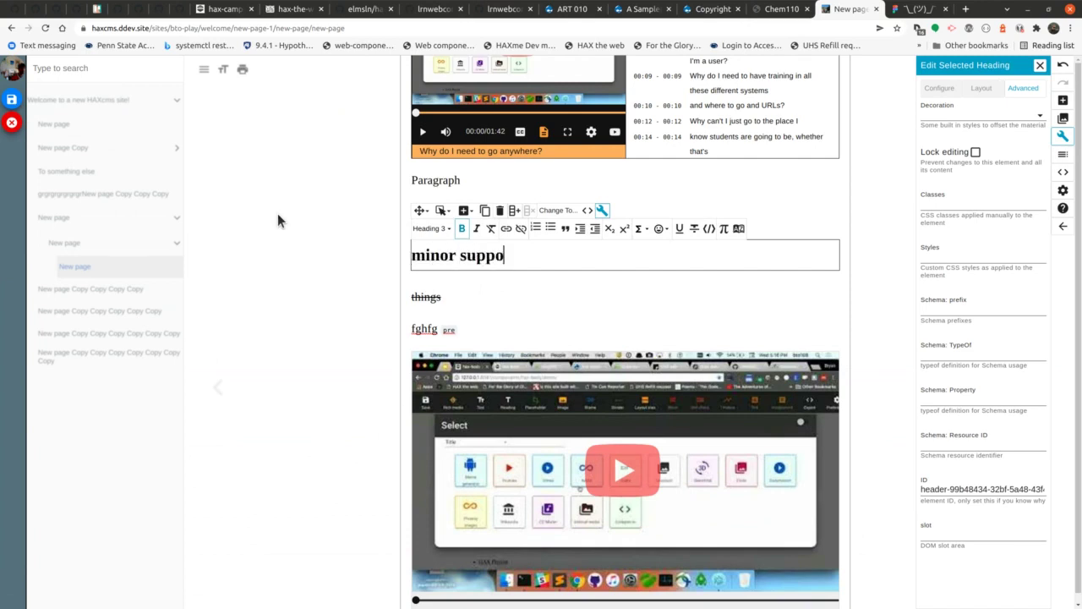
# Add a block quote reading "things for a block quote" below the "minor support" heading using the > Markdown shortcut.
pyautogui.hotkey('ctrl', 'z')
pyautogui.write('@##')
pyautogui.press('BackSpace')
pyautogui.press('BackSpace')
pyautogui.press('BackSpace')
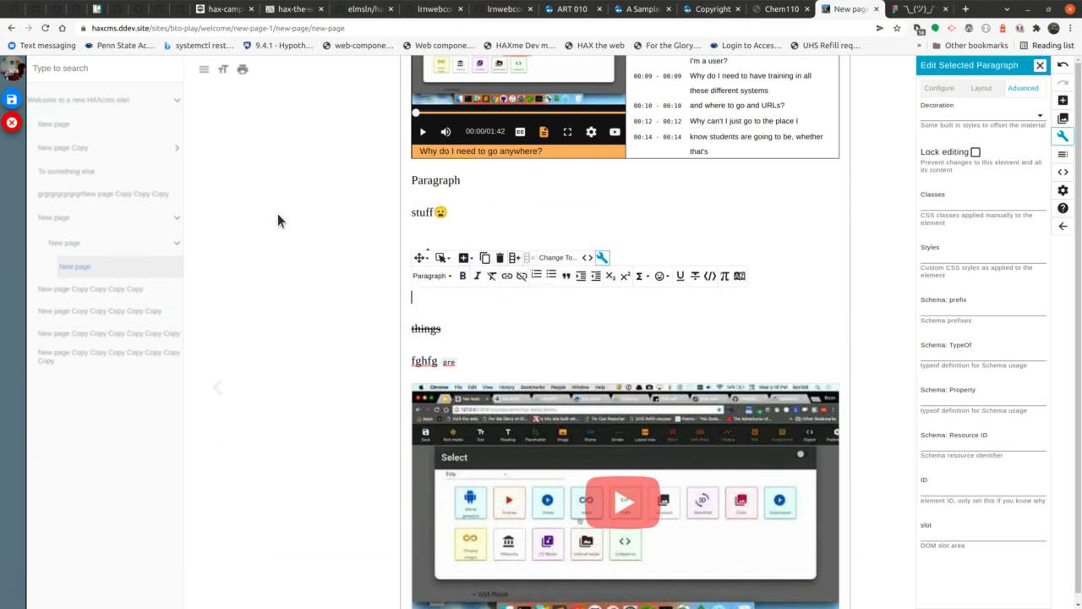
pyautogui.write('> things for a block quote')
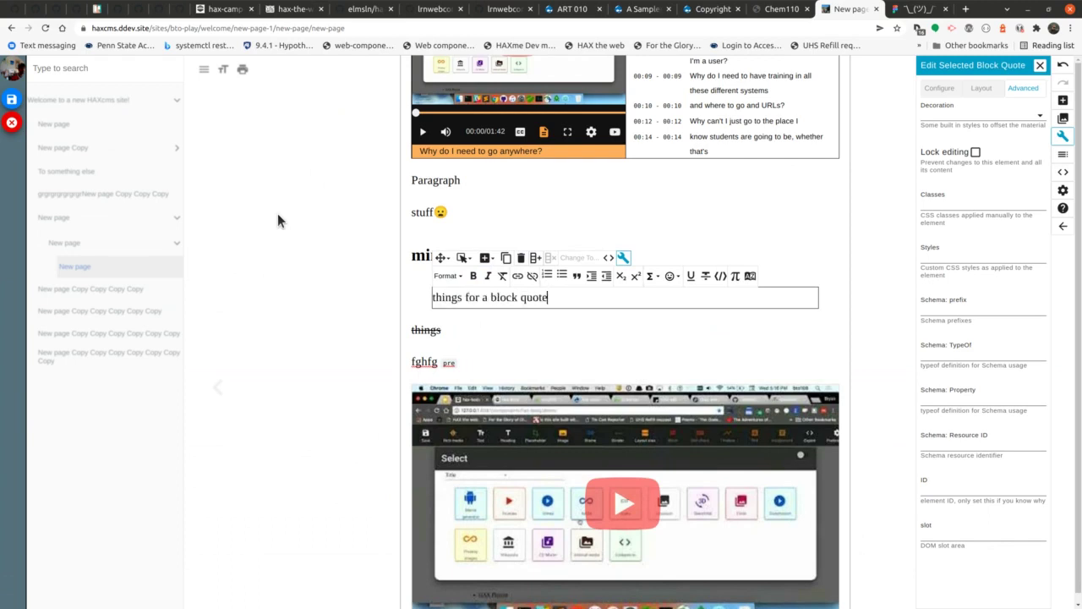
pyautogui.hotkey('ctrl', 'z')
pyautogui.hotkey('ctrl', 'z')
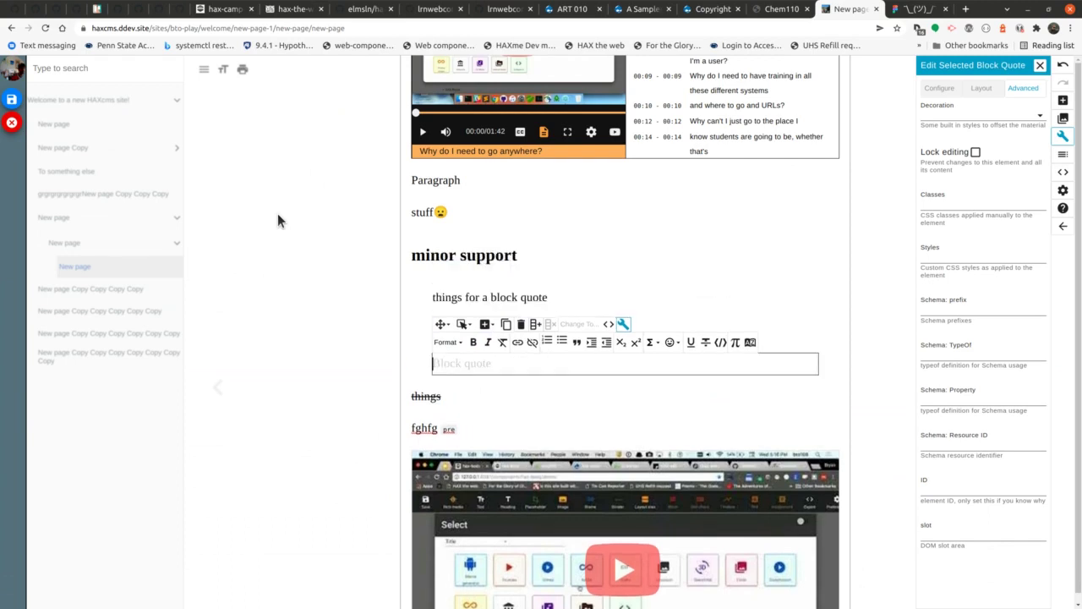
pyautogui.hotkey('ctrl', 'z')
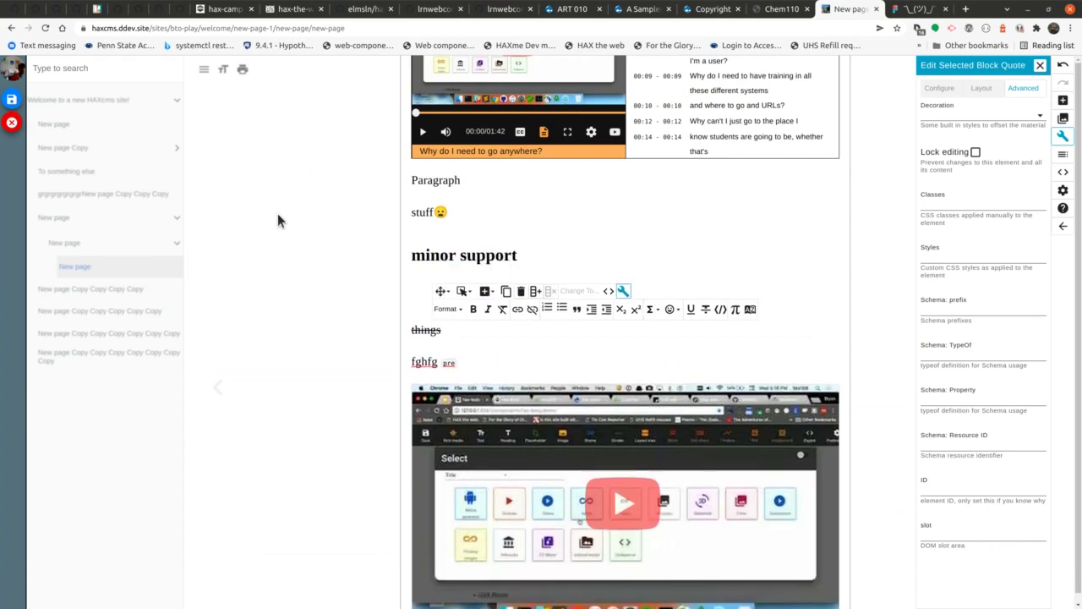
pyautogui.hotkey('ctrl', 'z')
pyautogui.hotkey('ctrl', 'z')
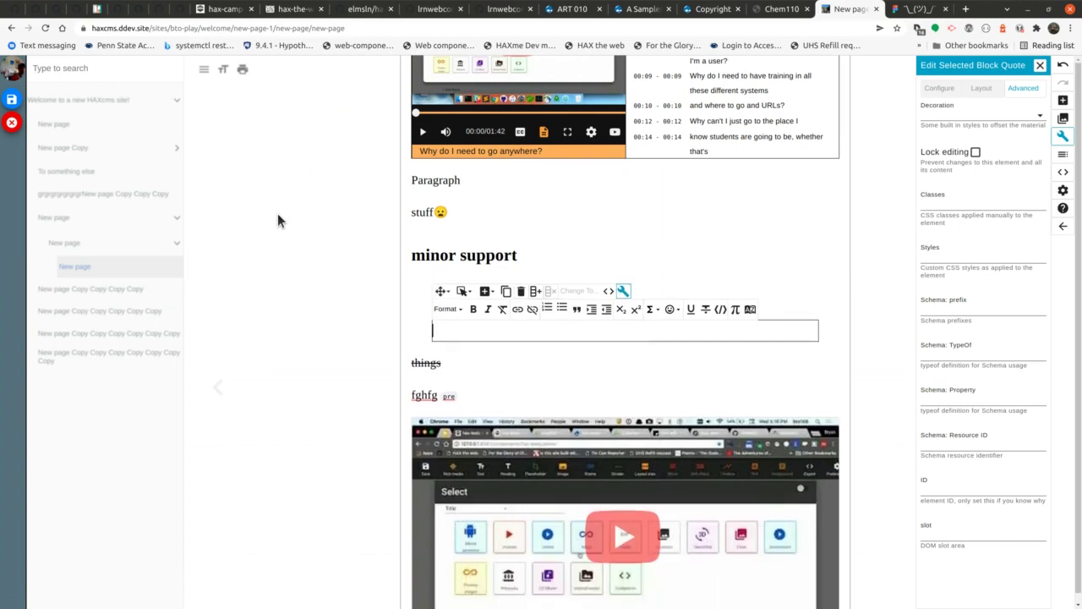
pyautogui.hotkey('ctrl', 'z')
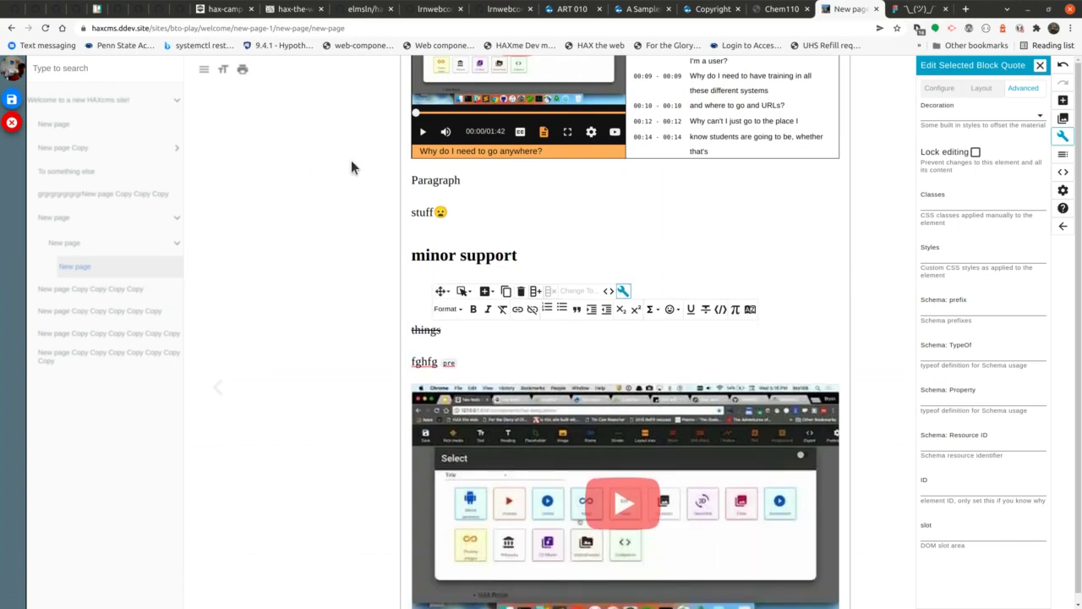
pyautogui.click(521, 255)
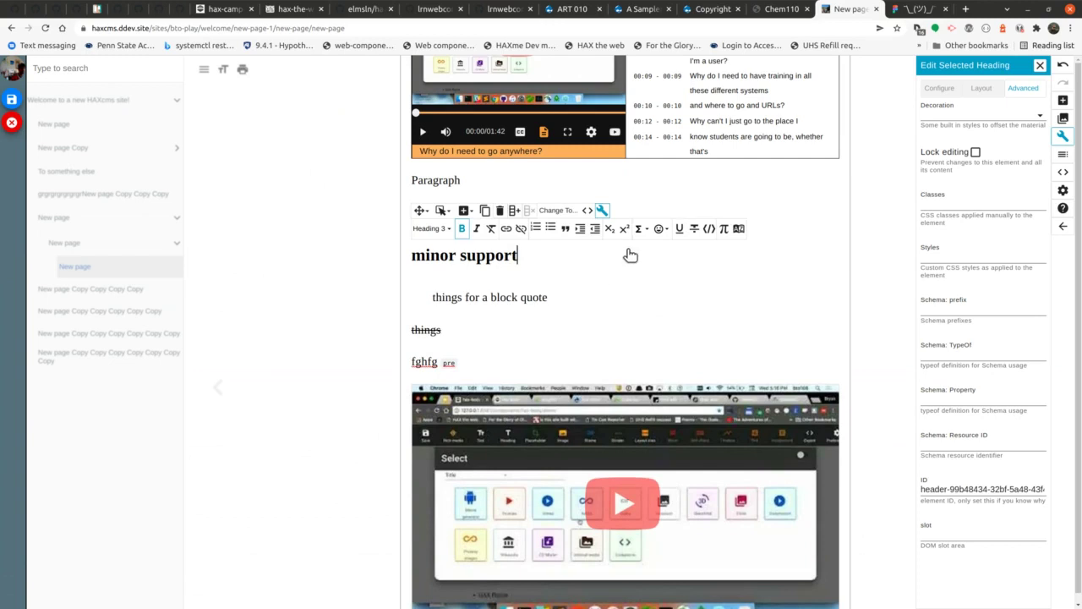
pyautogui.hotkey('ctrl', 'z')
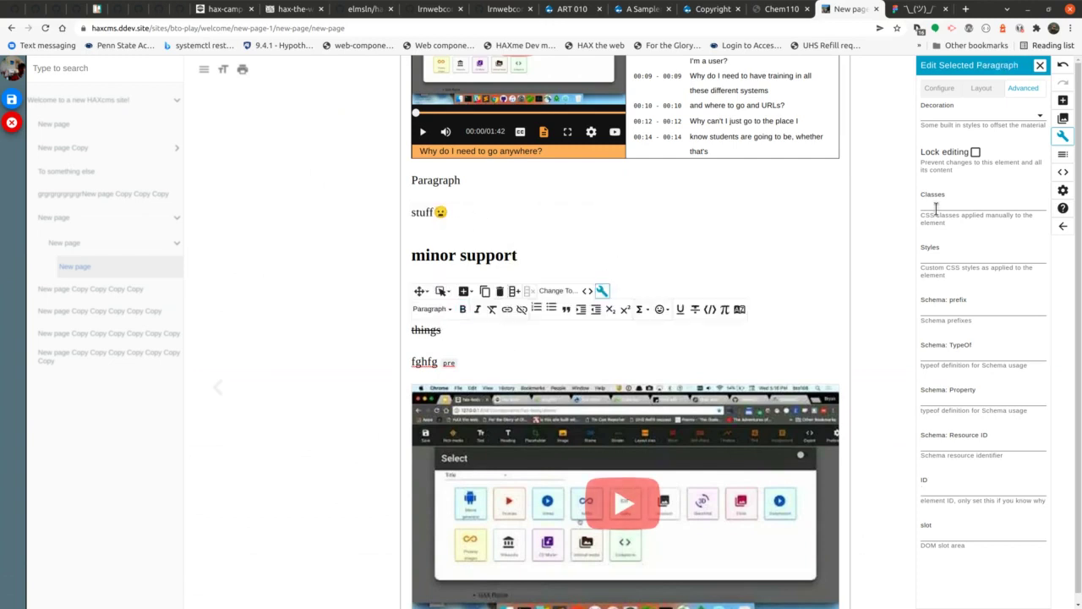
# Place a Meme block between the "stuff" paragraph and the "minor support" heading, and select it to show its properties.
pyautogui.click(1063, 100)
pyautogui.scroll(-3, 985, 495)
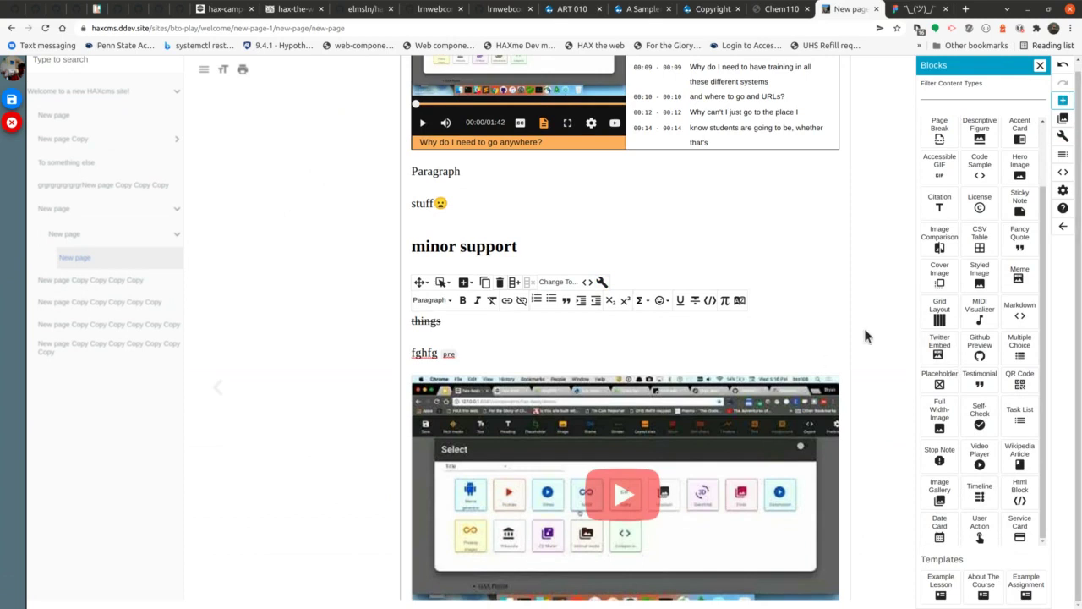
pyautogui.scroll(2, 1000, 398)
pyautogui.scroll(2, 1000, 394)
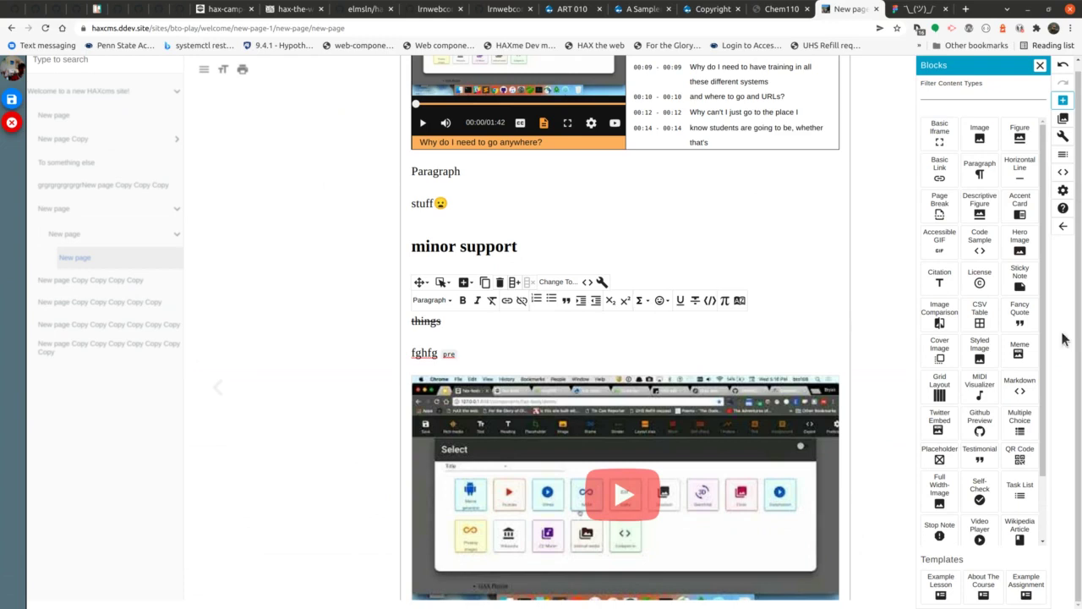
pyautogui.moveTo(1017, 359); pyautogui.dragTo(501, 227)
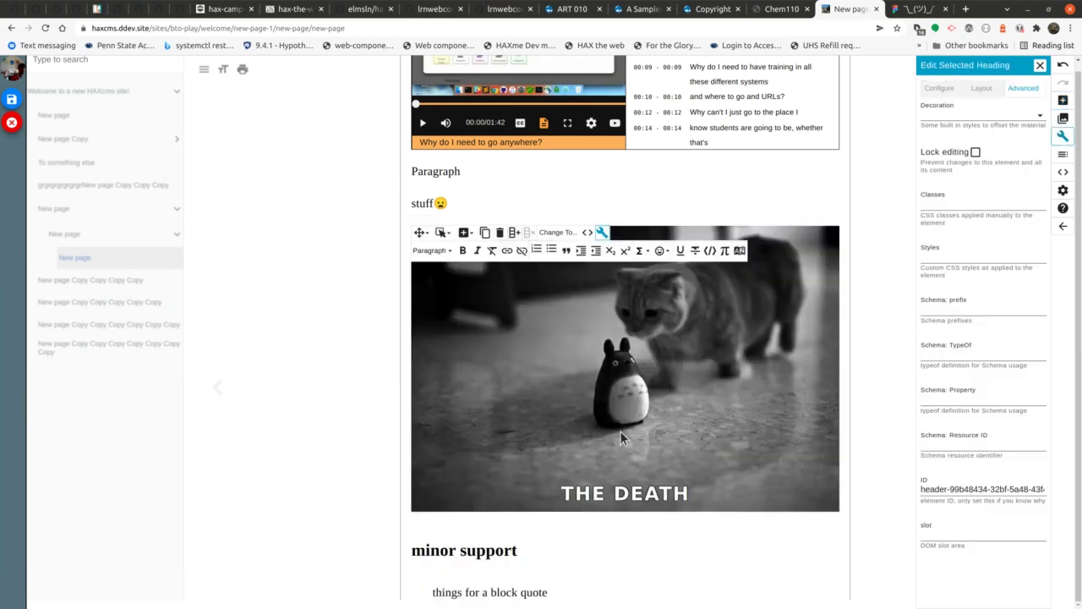
pyautogui.click(719, 433)
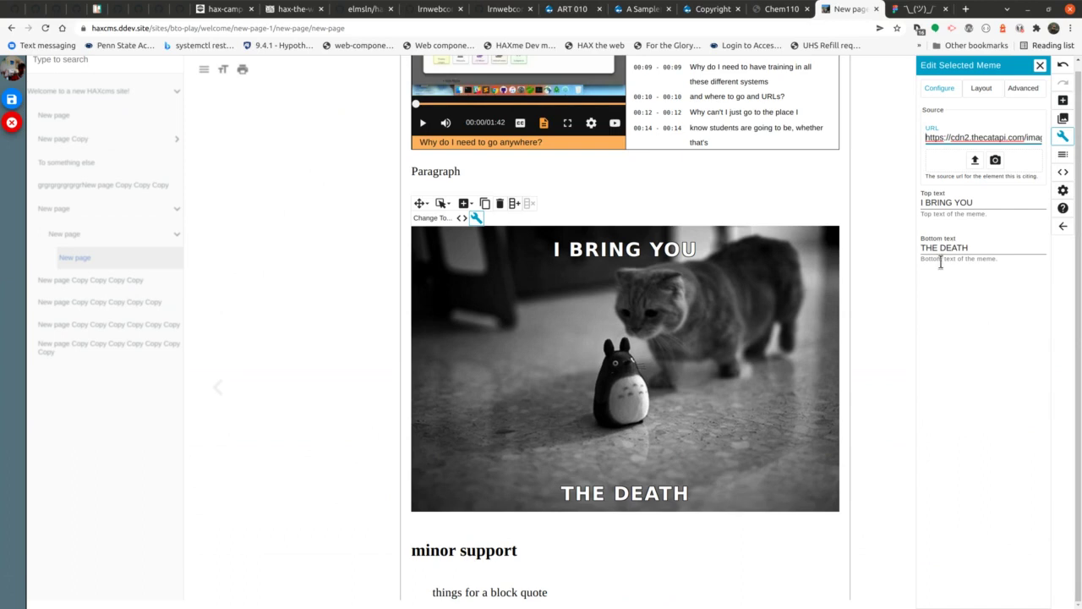
# Set the HAX editor's interface language to Spanish.
pyautogui.click(1063, 190)
pyautogui.click(973, 195)
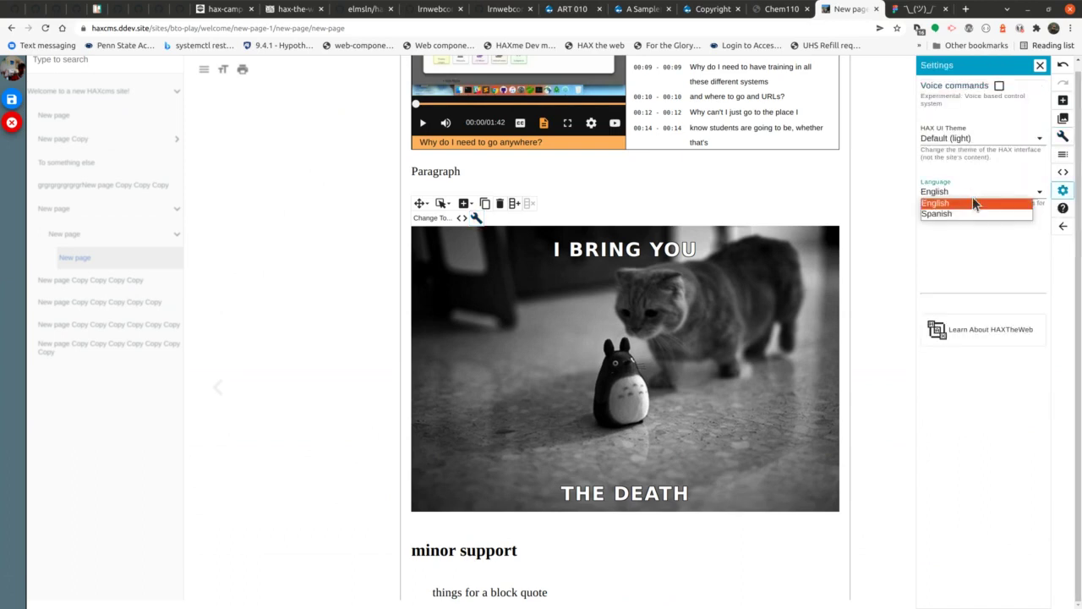
pyautogui.click(973, 214)
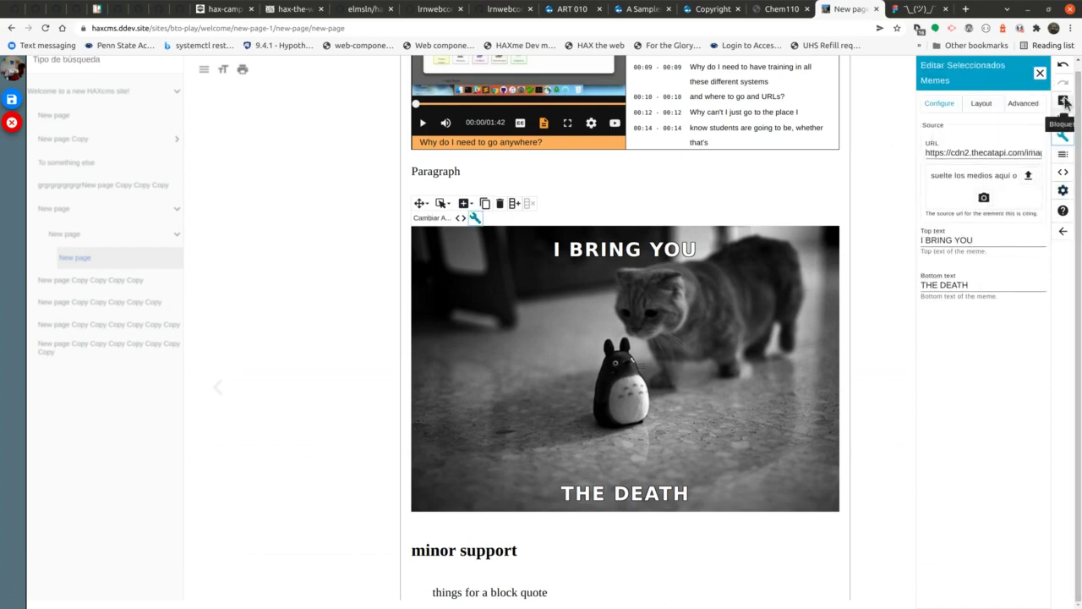
# Examine the Spanish labels in the block list, the media options and the first paragraph's properties.
pyautogui.click(583, 174)
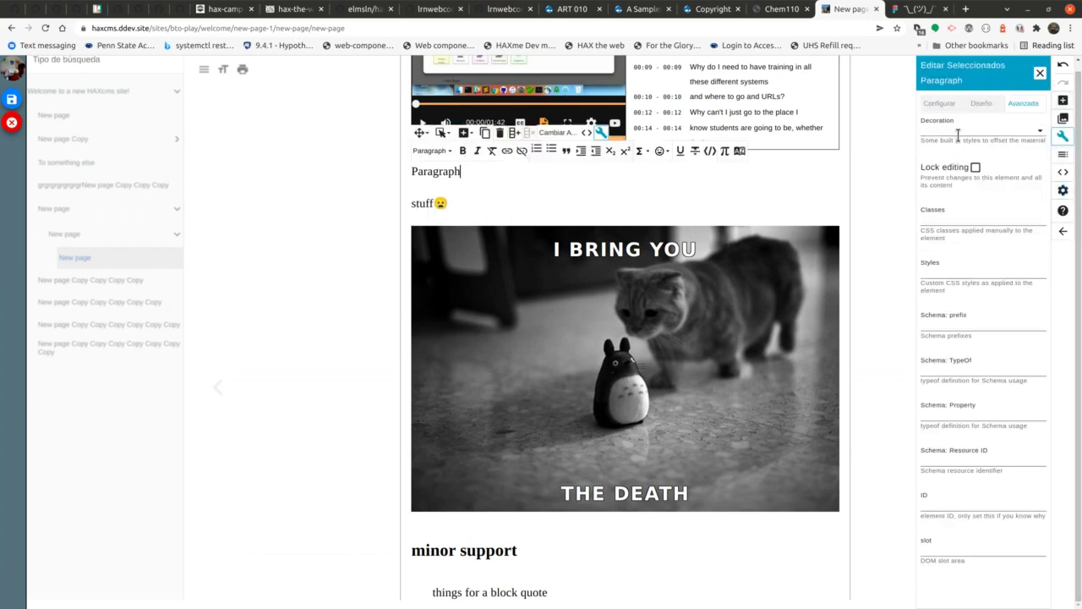
pyautogui.click(1063, 101)
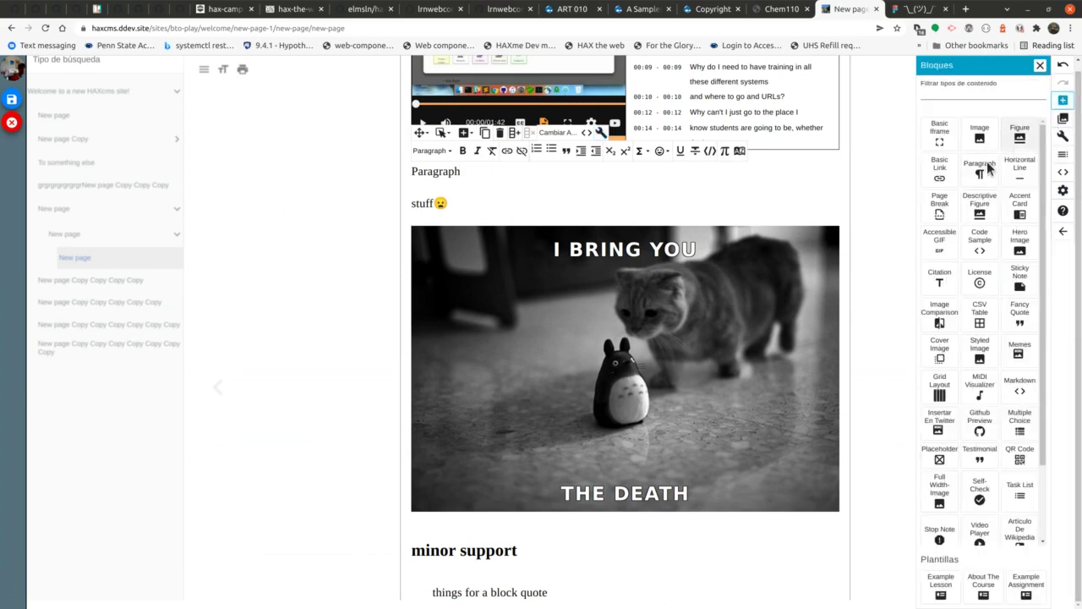
pyautogui.click(1064, 120)
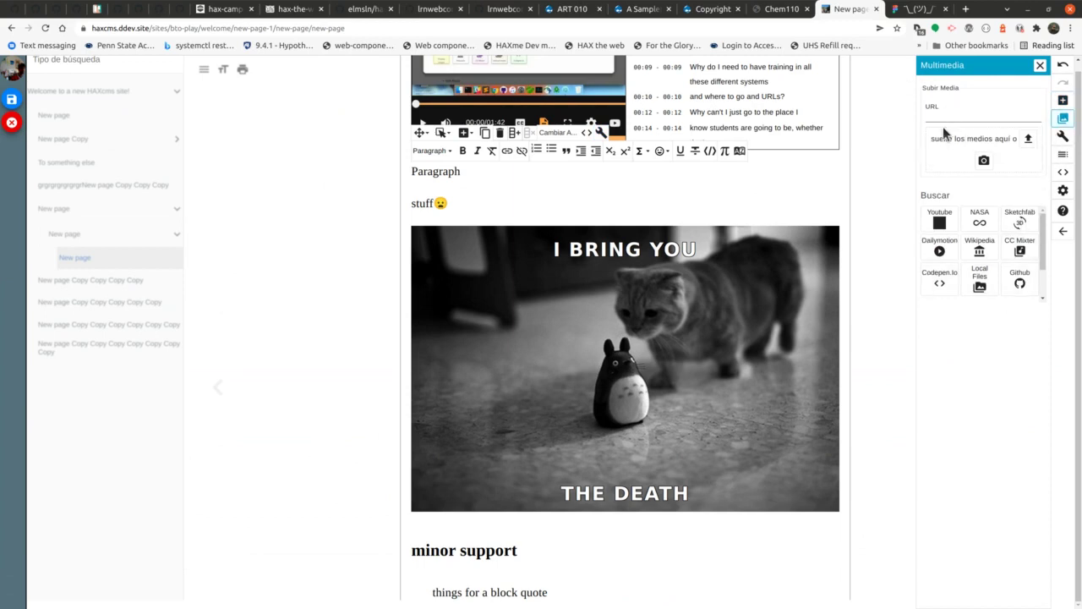
pyautogui.click(1063, 138)
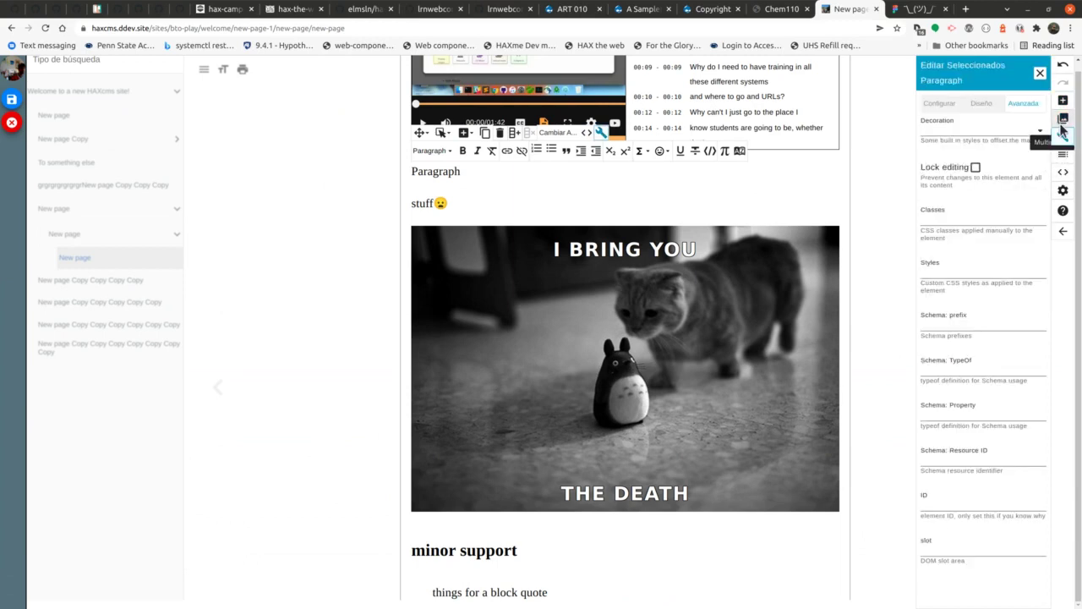
pyautogui.click(1063, 138)
pyautogui.click(1064, 138)
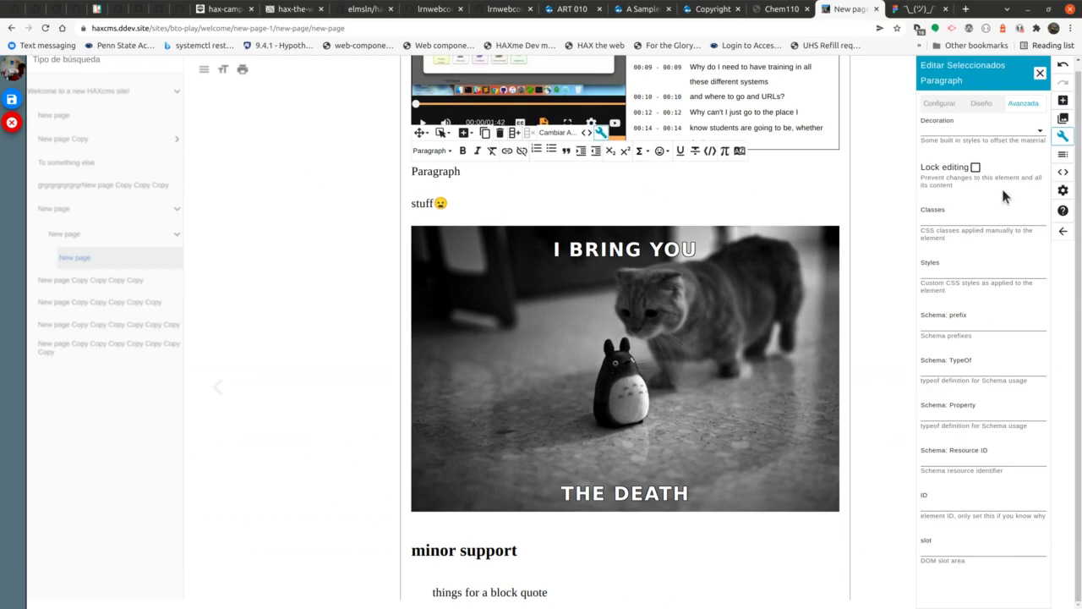
# Switch the HAX editor's interface language from Spanish back to English.
pyautogui.click(1062, 195)
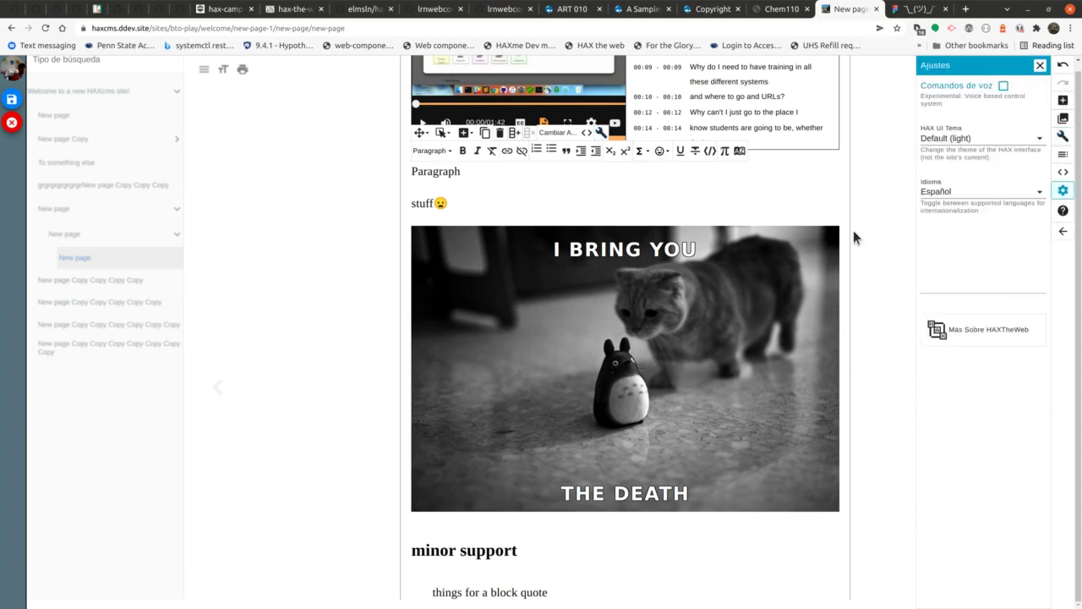
pyautogui.click(981, 191)
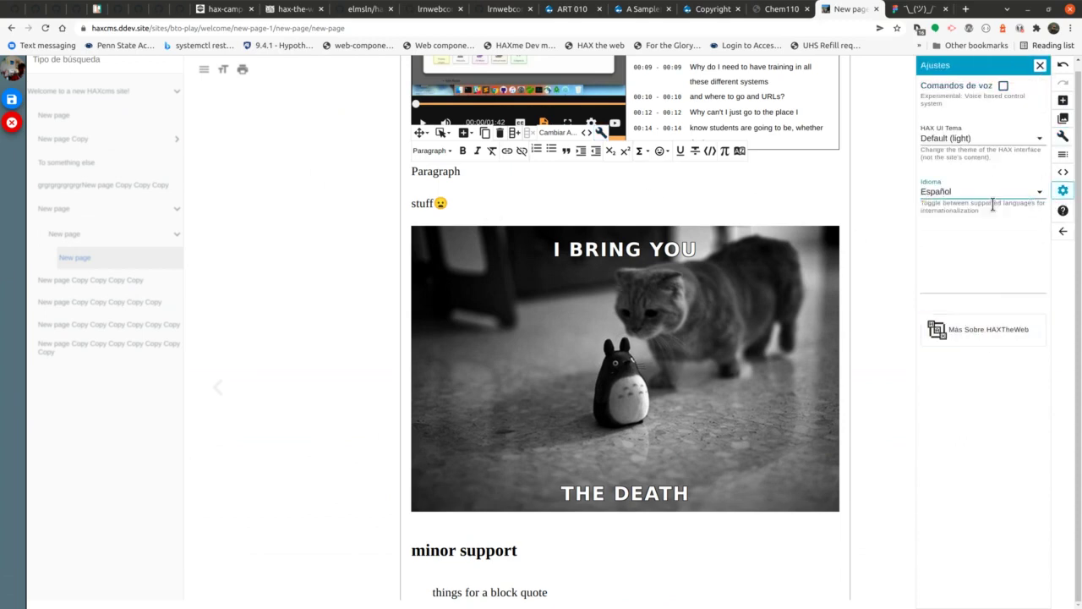
pyautogui.click(986, 208)
# Select the "minor support" heading below the meme and close its properties.
pyautogui.click(786, 171)
pyautogui.scroll(-1, 638, 497)
pyautogui.click(617, 482)
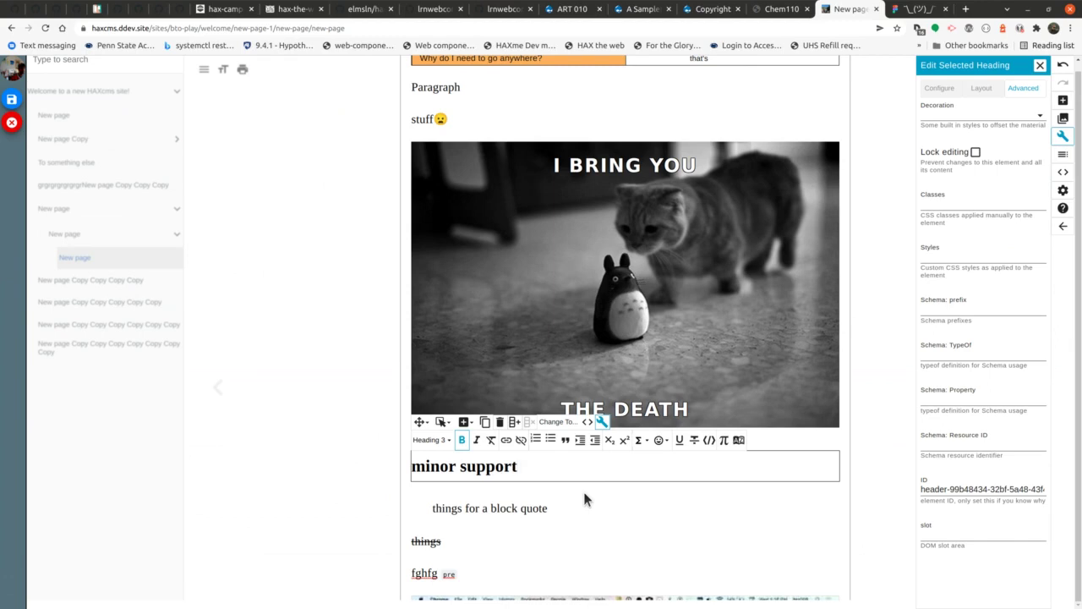
pyautogui.click(1040, 65)
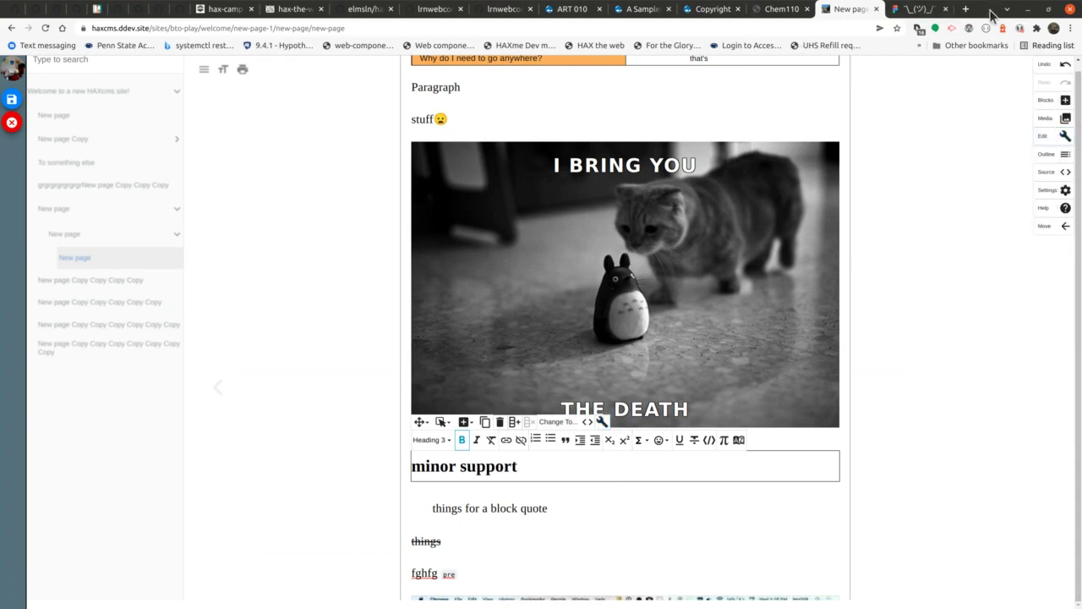
# Switch to the Figma file and view the Welcome and Portfolio mockups at 50% zoom.
pyautogui.click(921, 10)
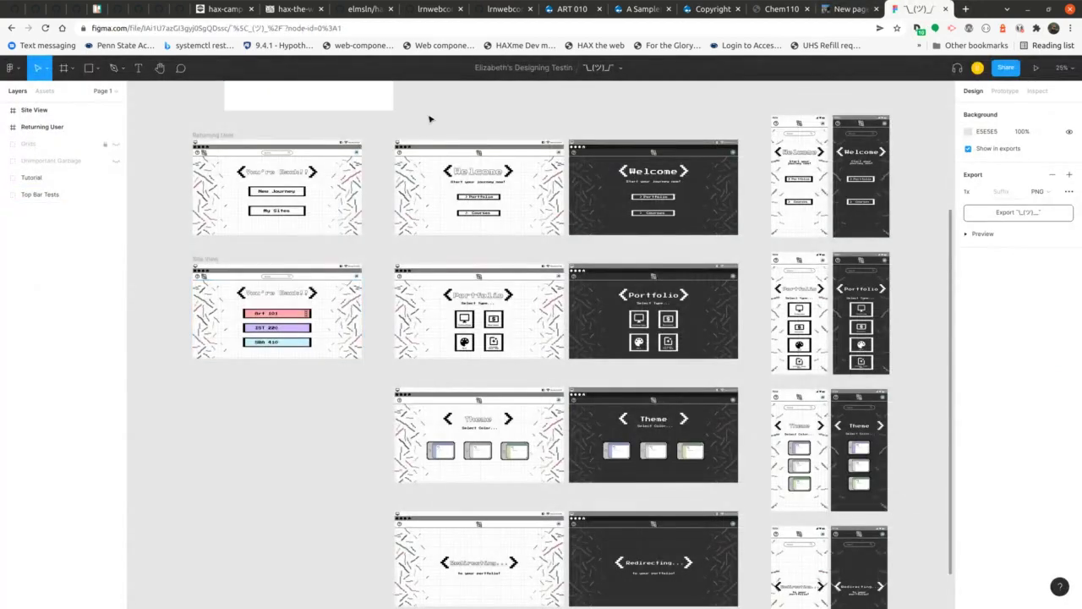
pyautogui.hotkey('ctrl', '=')
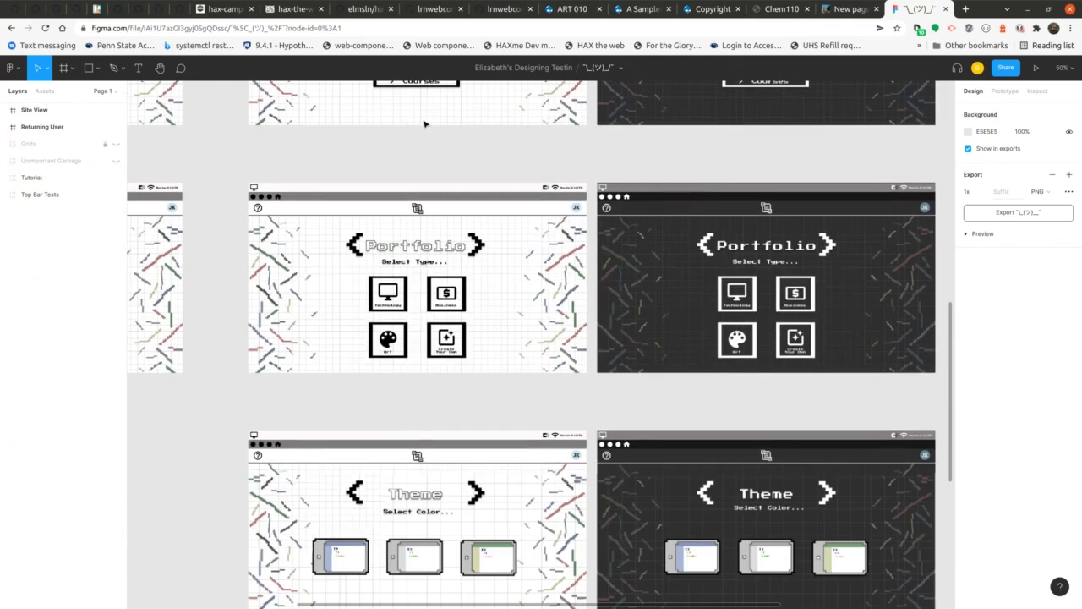
pyautogui.scroll(2, 440, 208)
pyautogui.scroll(2, 441, 208)
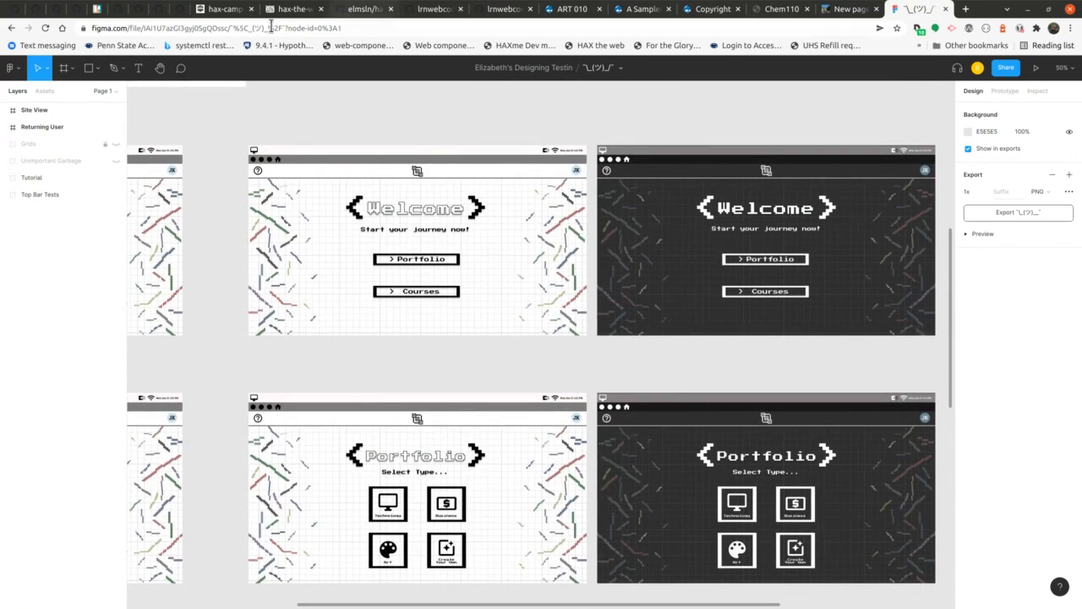
# View the HAXCamp 2022 home page, and examine the light Welcome mockup in Figma at 100% zoom.
pyautogui.click(222, 8)
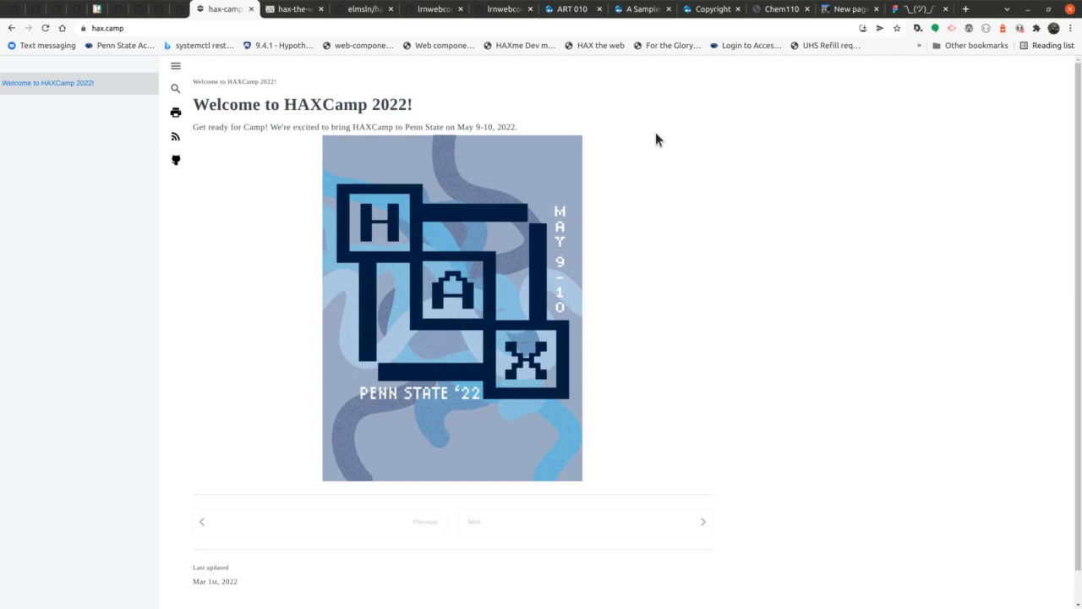
pyautogui.click(917, 9)
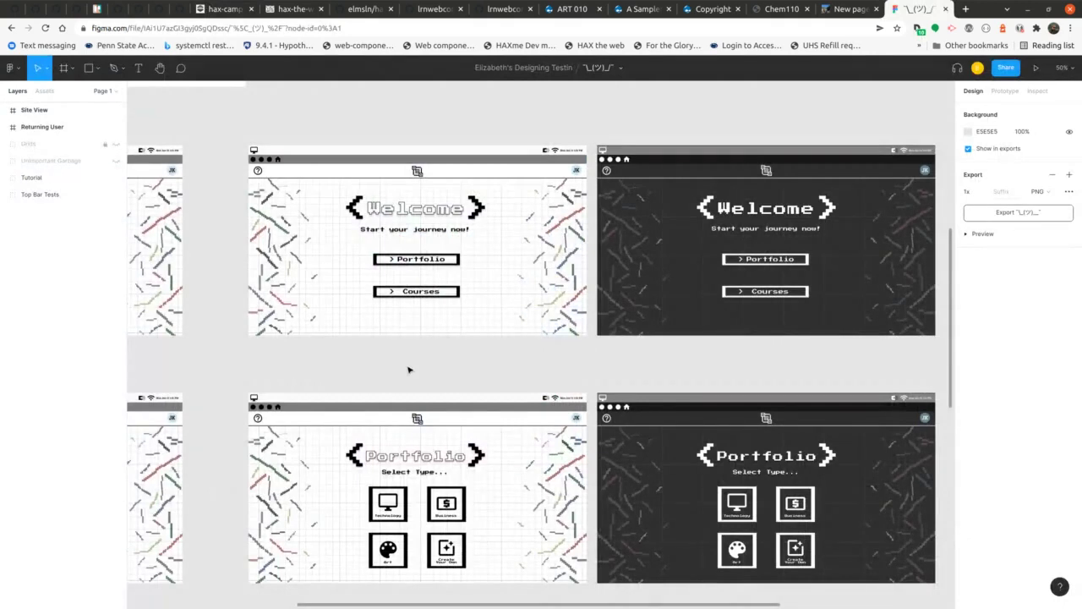
pyautogui.hotkey('shift', '0')
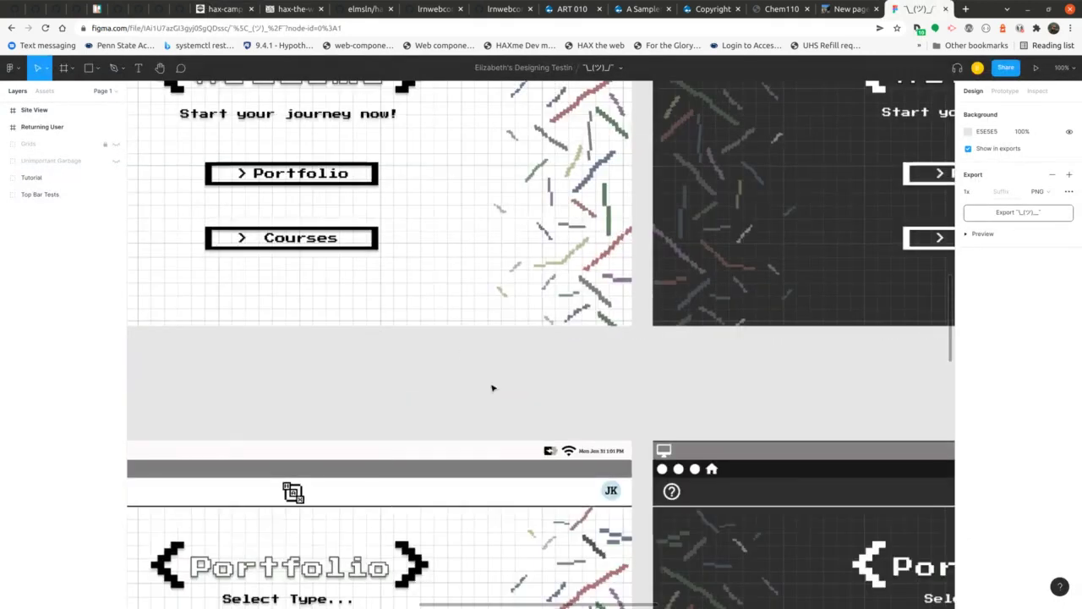
pyautogui.scroll(3, 493, 387)
pyautogui.hscroll(-4, 482, 502)
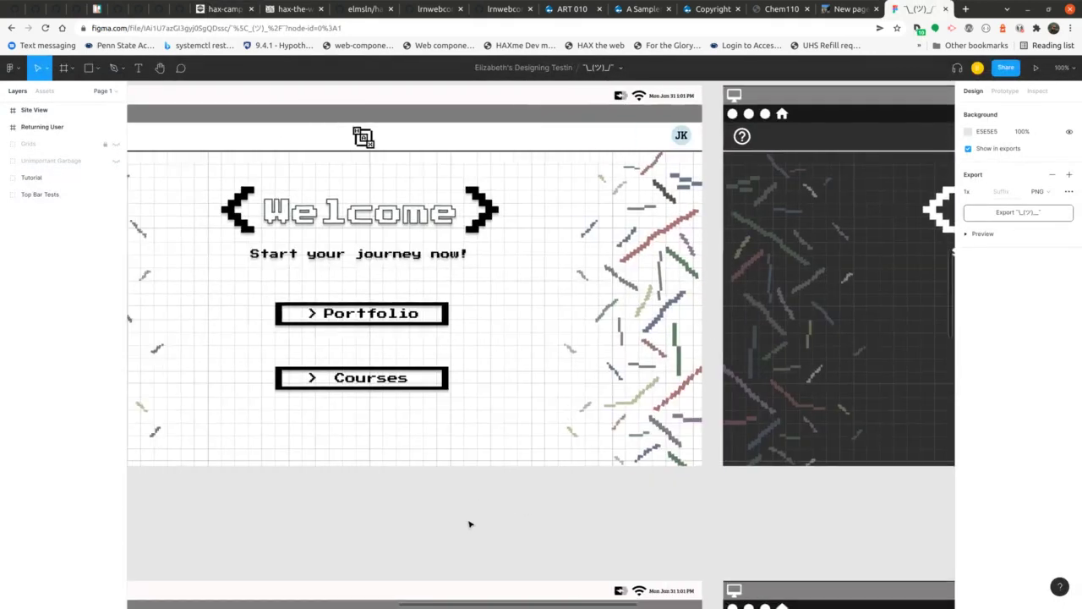
pyautogui.hscroll(-1, 469, 524)
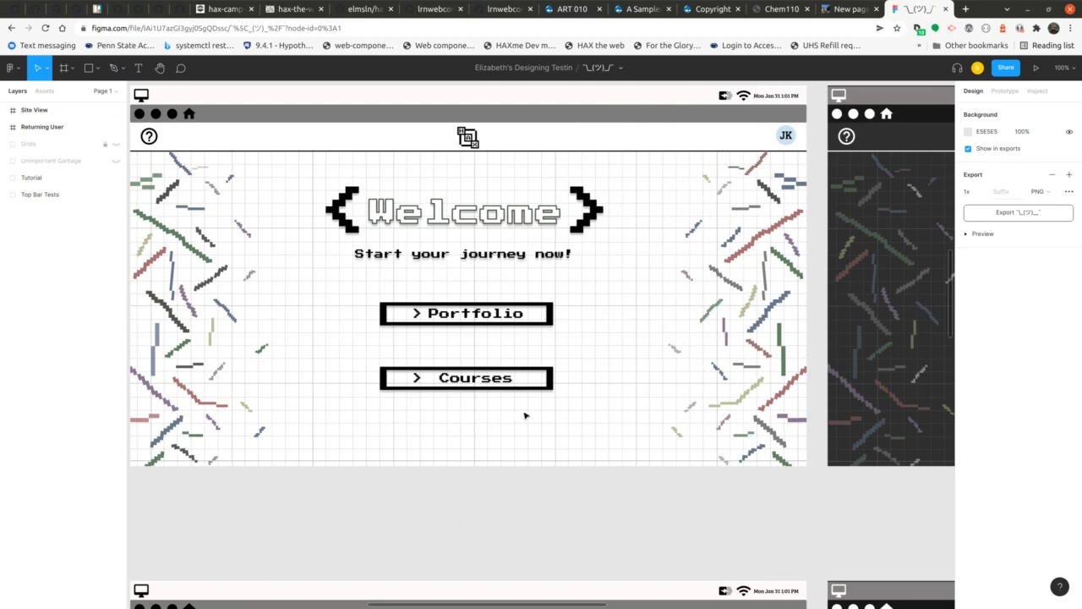
pyautogui.hscroll(-2, 524, 415)
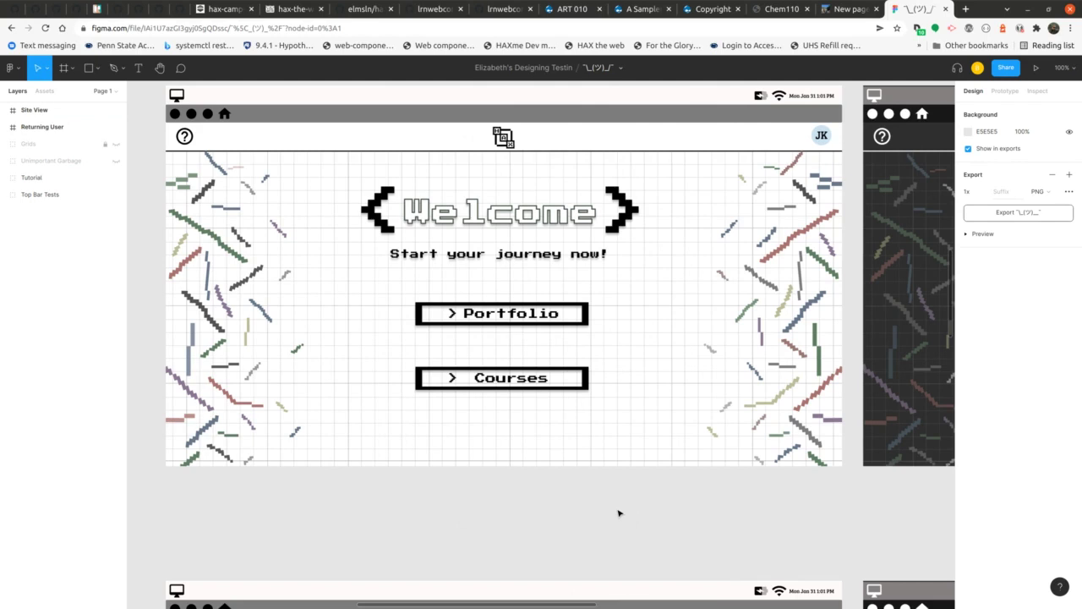
pyautogui.scroll(2, 510, 357)
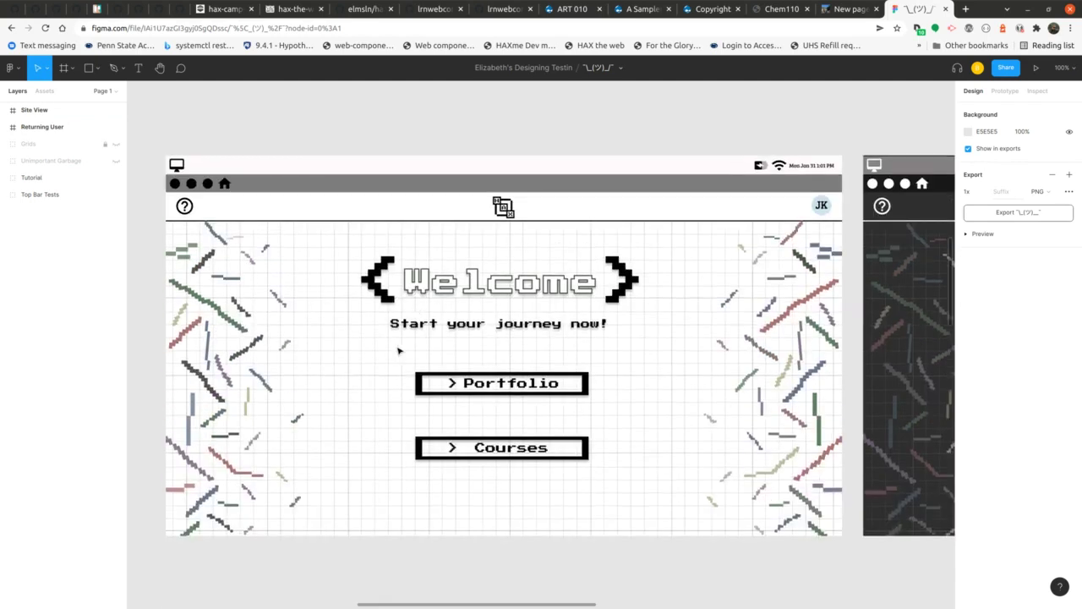
pyautogui.scroll(-1, 399, 351)
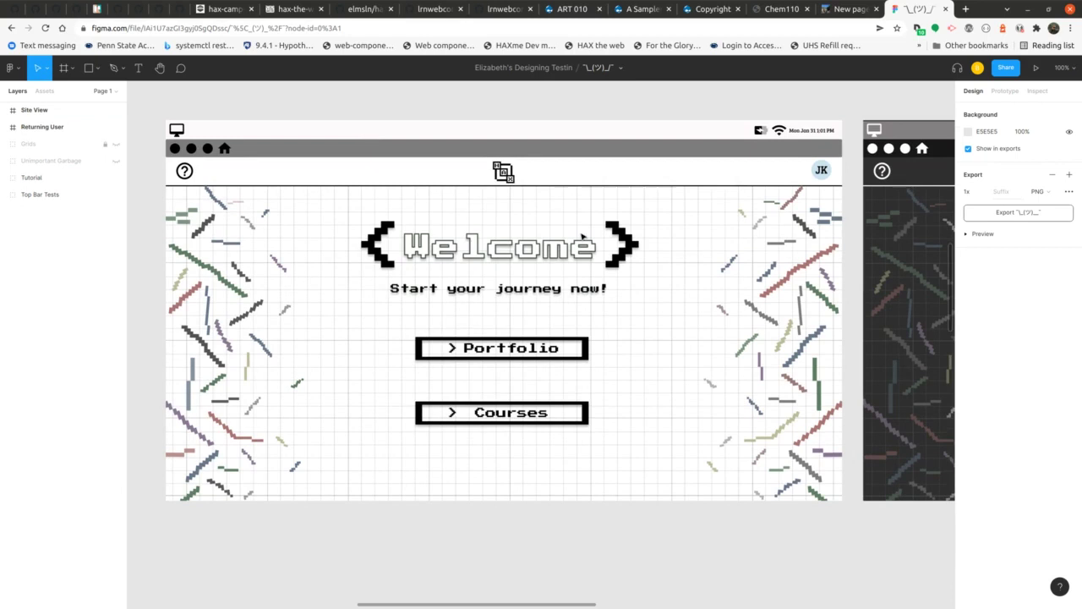
# Switch to HAXcms, leave the New page's edit mode without saving, and open the My sites dashboard.
pyautogui.click(842, 12)
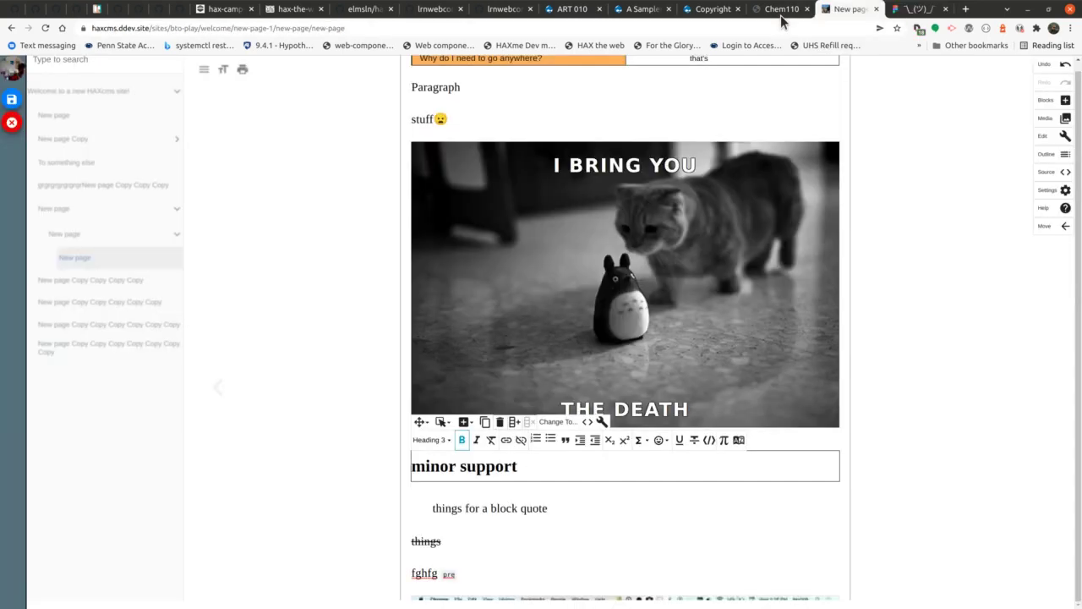
pyautogui.click(11, 122)
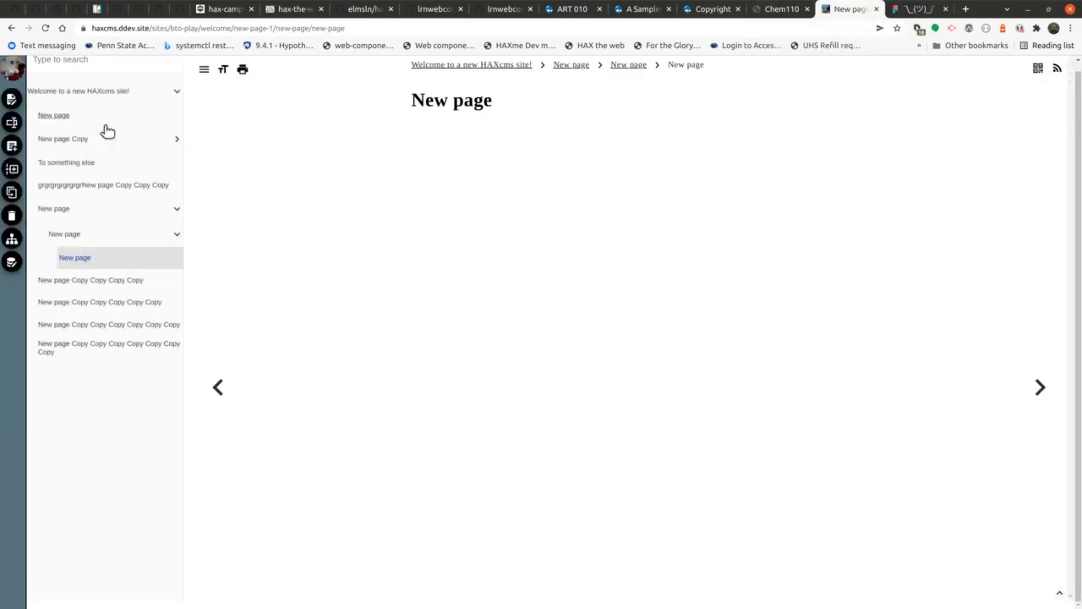
pyautogui.click(12, 67)
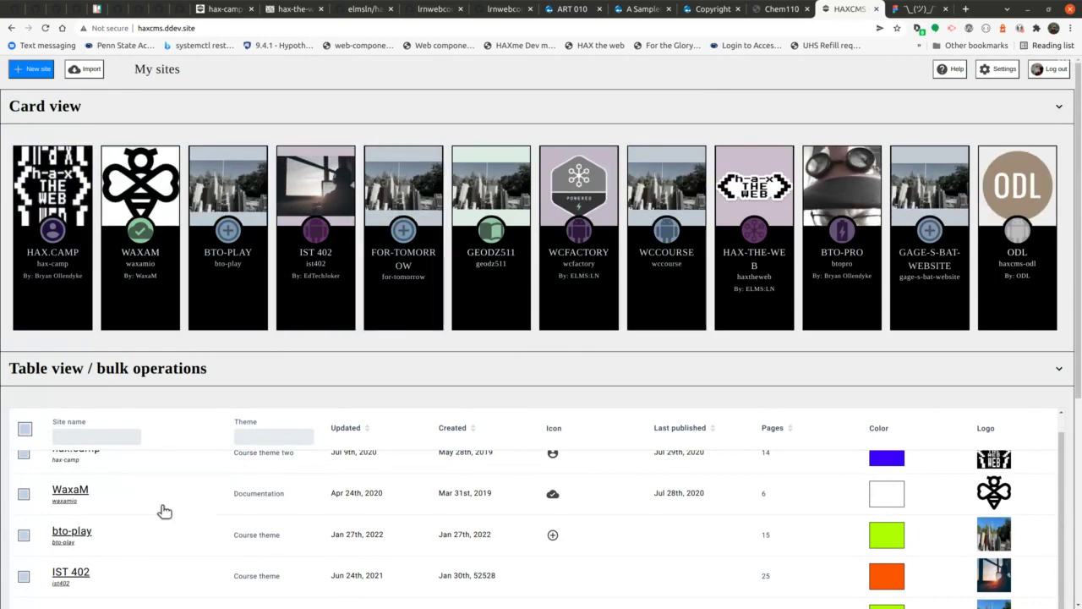
# Create a new site named "dfgdfgfgddfg" with the Course theme.
pyautogui.click(31, 68)
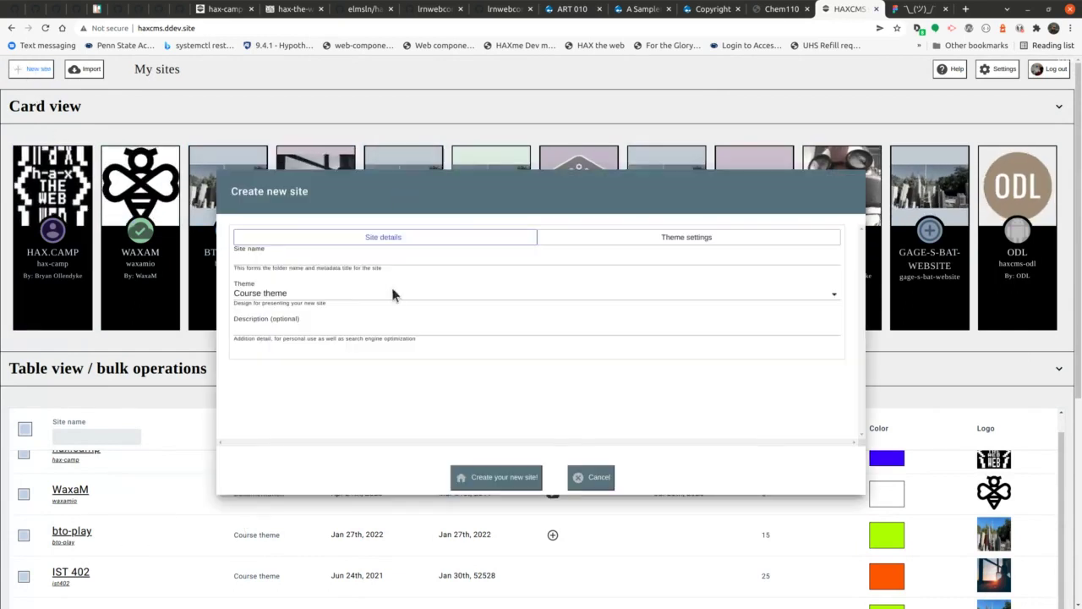
pyautogui.click(404, 256)
pyautogui.write('dfgdfgfgddfg')
pyautogui.click(497, 477)
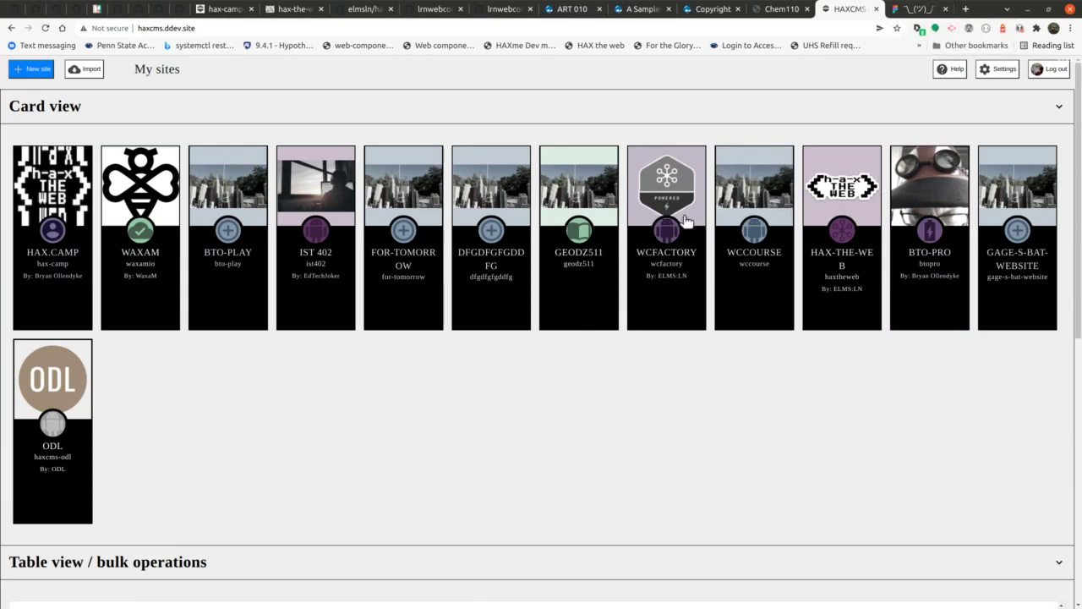
# Switch to Figma and view the light Portfolio mockup for selecting a site type.
pyautogui.click(919, 8)
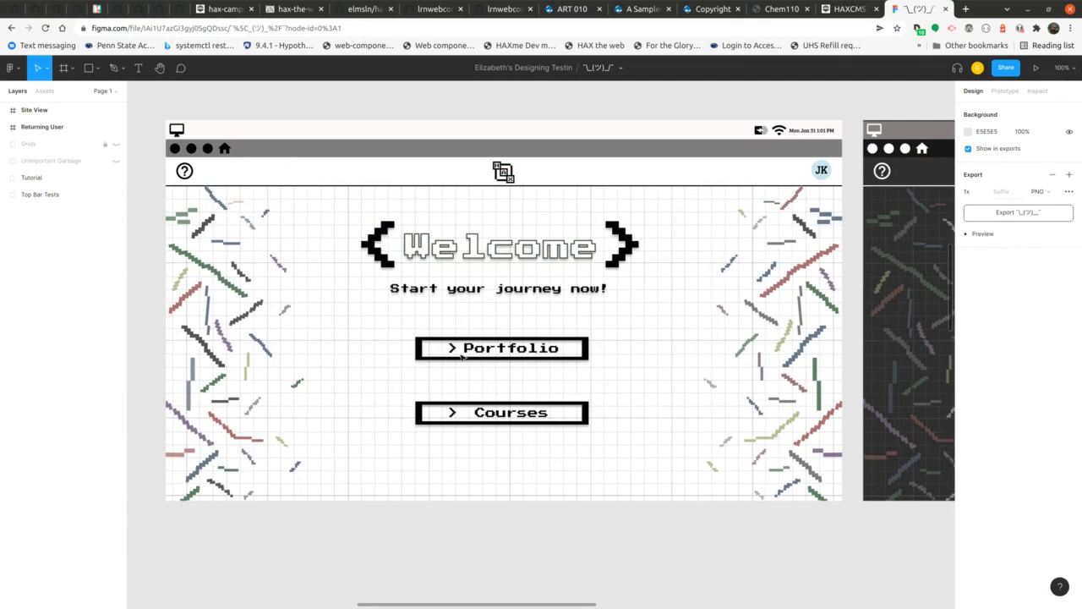
pyautogui.scroll(-10, 462, 356)
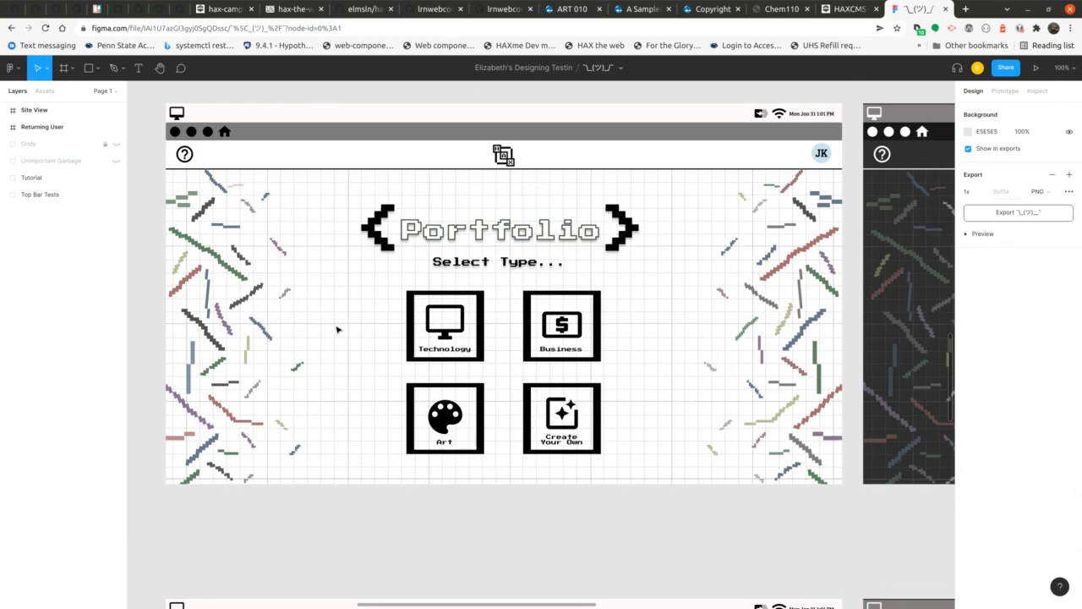
# Switch to the hax-camp-22 repository on GitHub and open the content folder of the gh-pages branch.
pyautogui.click(360, 11)
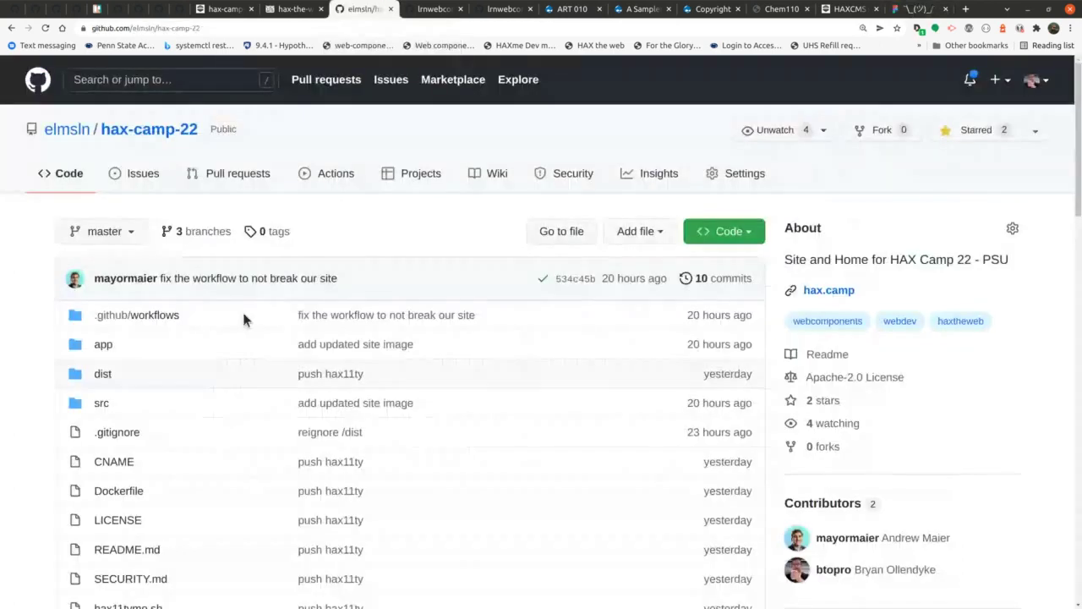
pyautogui.scroll(-2, 50, 398)
pyautogui.click(104, 119)
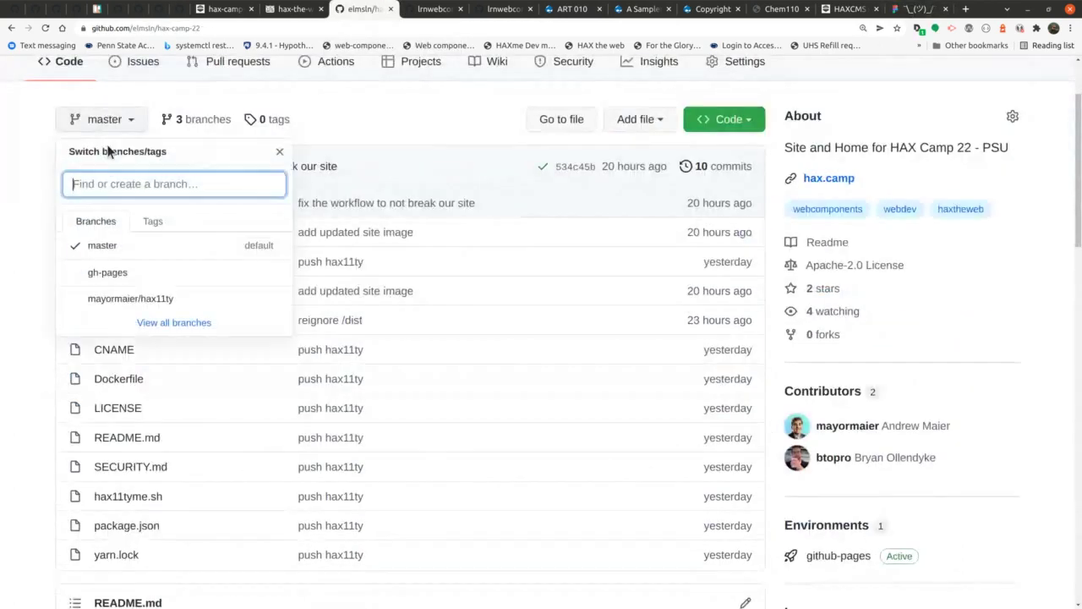
pyautogui.click(122, 276)
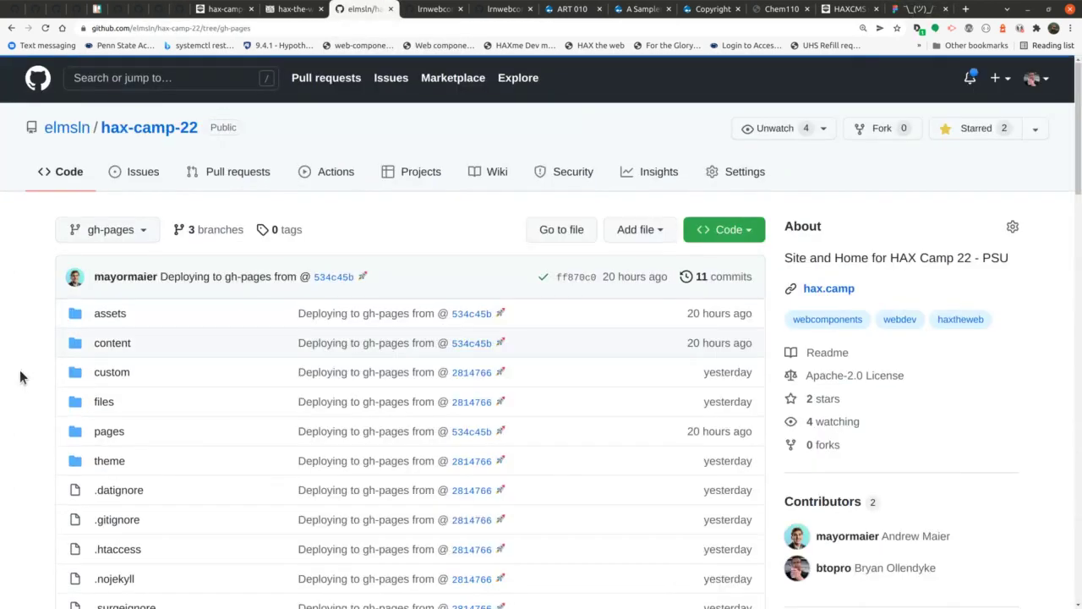
pyautogui.scroll(-2, 106, 205)
pyautogui.click(108, 149)
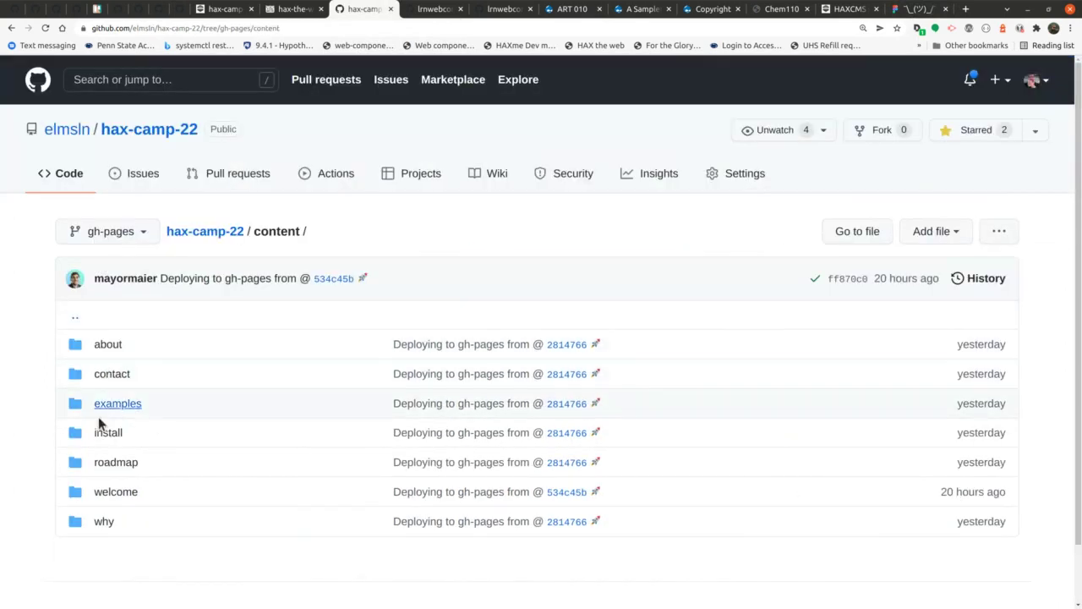
# Open index.html in the roadmap folder and highlight the page content inside the haxcms-site-builder element.
pyautogui.click(110, 465)
pyautogui.click(113, 354)
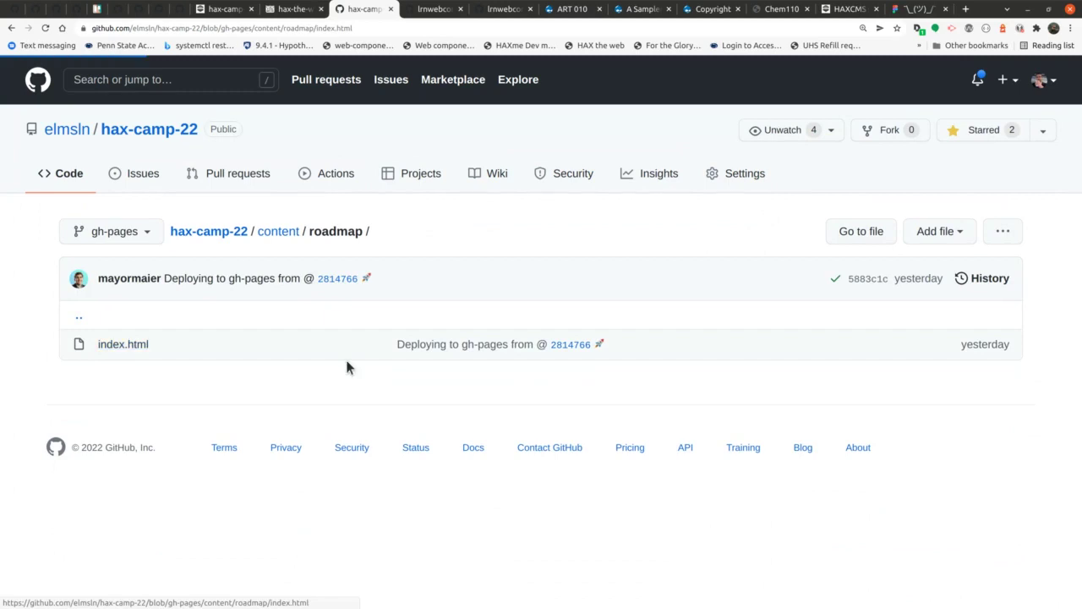
pyautogui.scroll(-5, 48, 316)
pyautogui.scroll(-7, 48, 316)
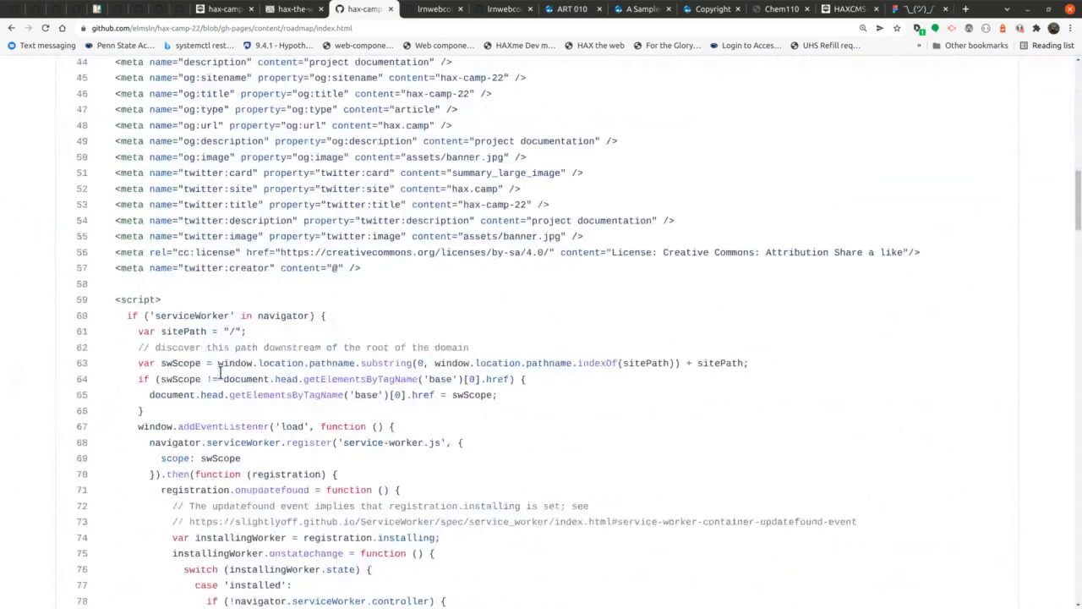
pyautogui.scroll(-20, 219, 372)
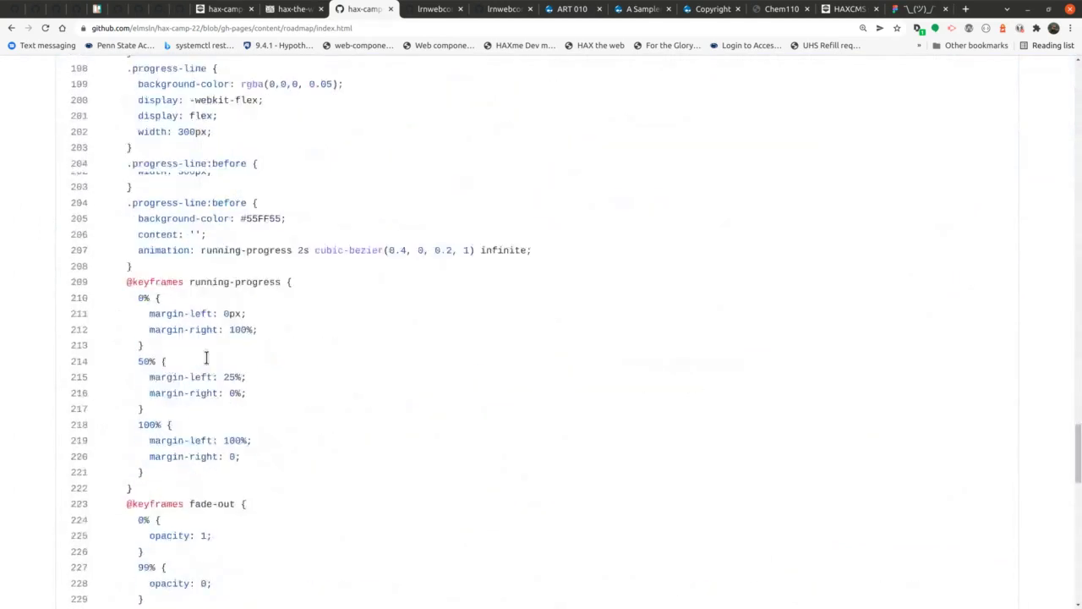
pyautogui.scroll(-6, 210, 370)
pyautogui.moveTo(115, 170); pyautogui.dragTo(275, 203)
pyautogui.click(405, 478)
pyautogui.moveTo(287, 582); pyautogui.dragTo(115, 297)
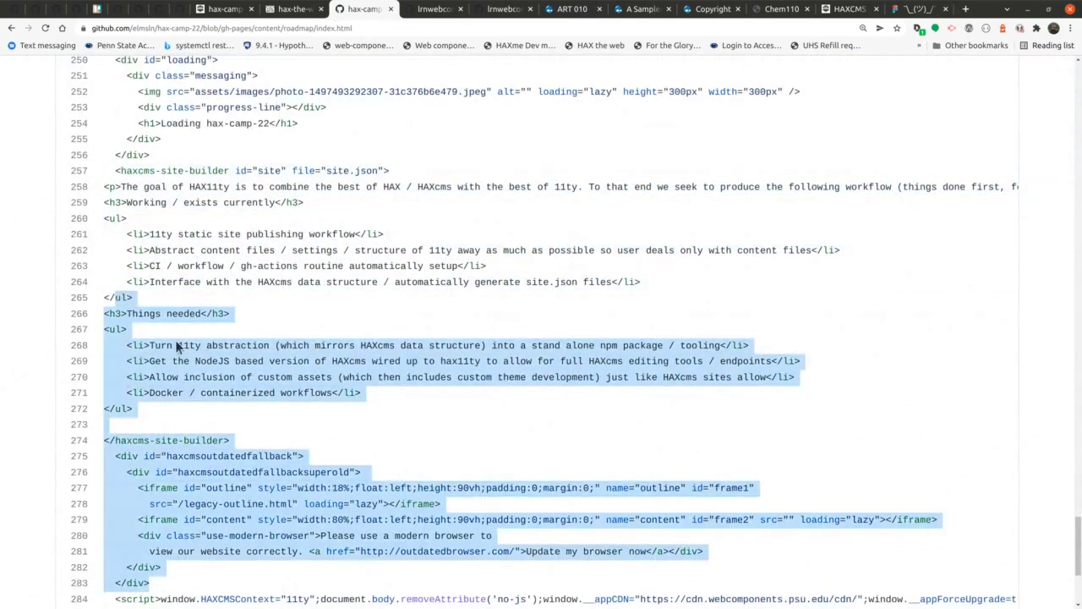
pyautogui.moveTo(169, 409); pyautogui.dragTo(66, 191)
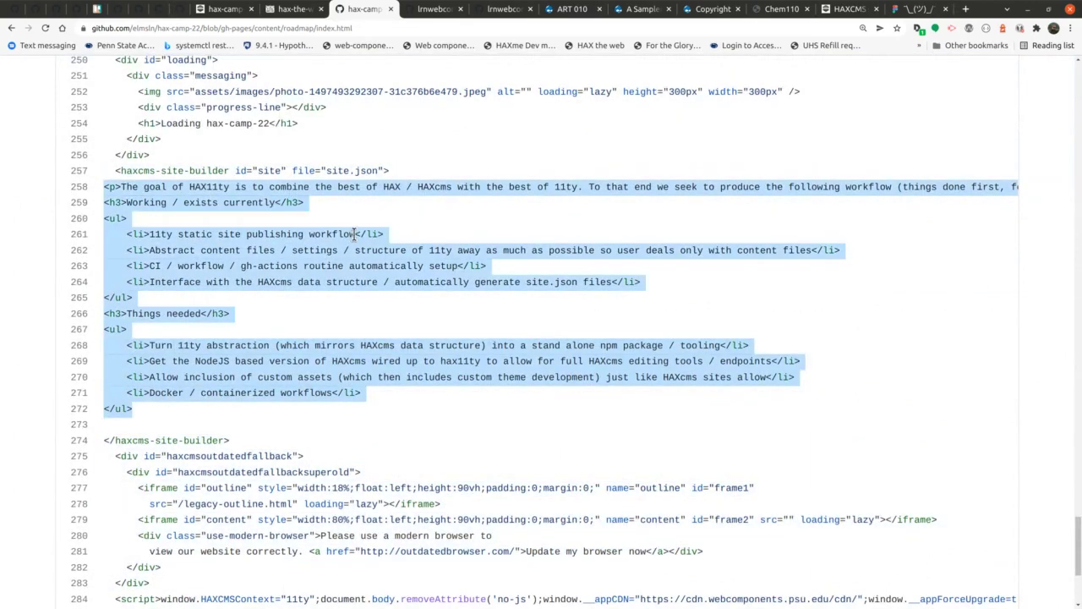
# Return to the hax-camp-22 repository's master branch and dismiss the branch list.
pyautogui.hotkey('alt', 'Left')
pyautogui.hotkey('alt', 'Left')
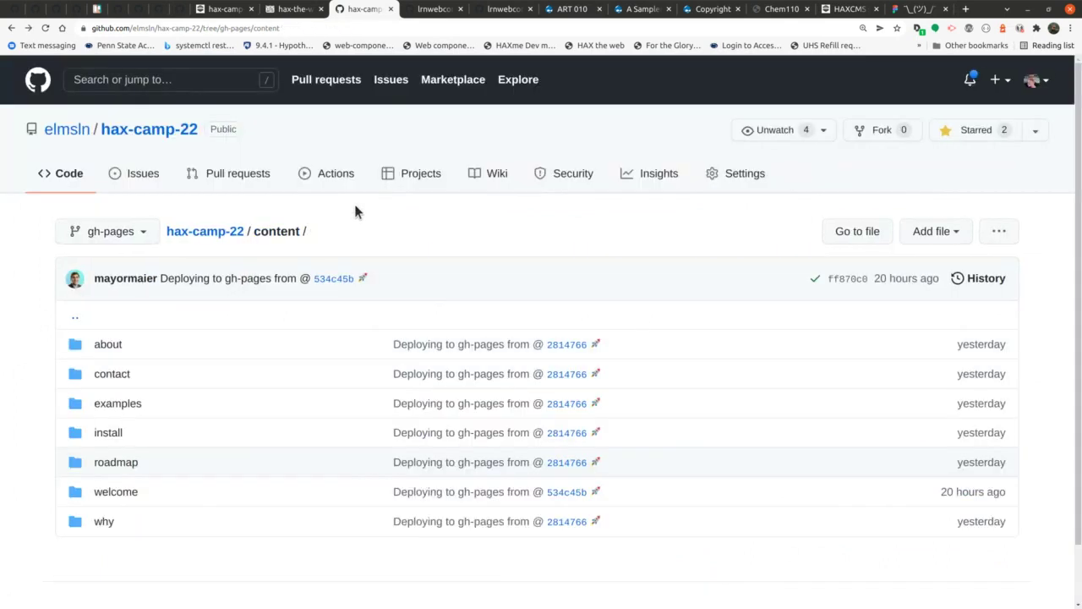
pyautogui.hotkey('alt', 'Left')
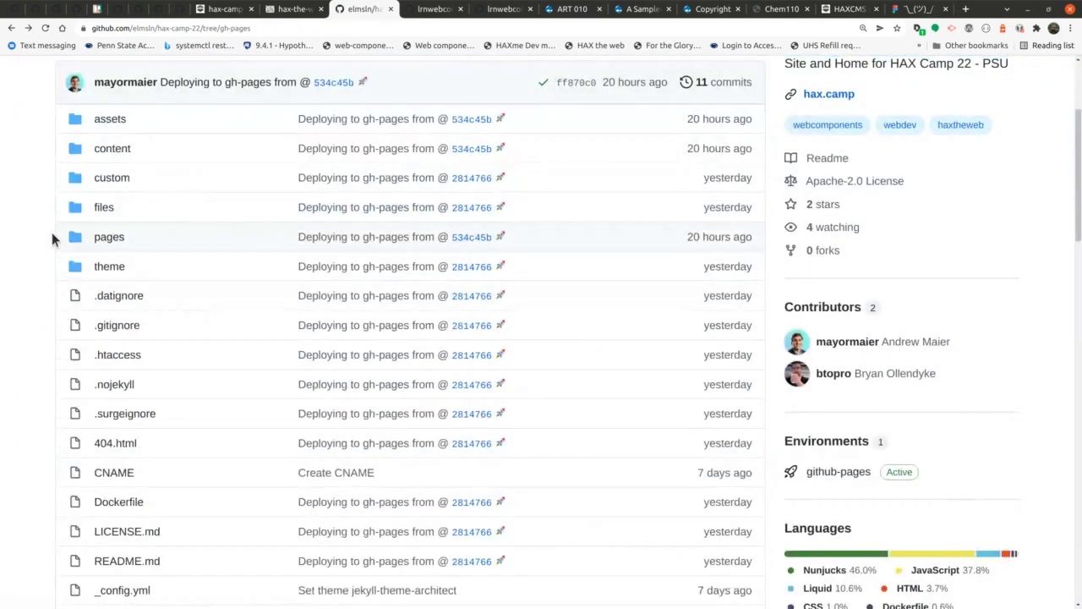
pyautogui.hotkey('alt', 'Left')
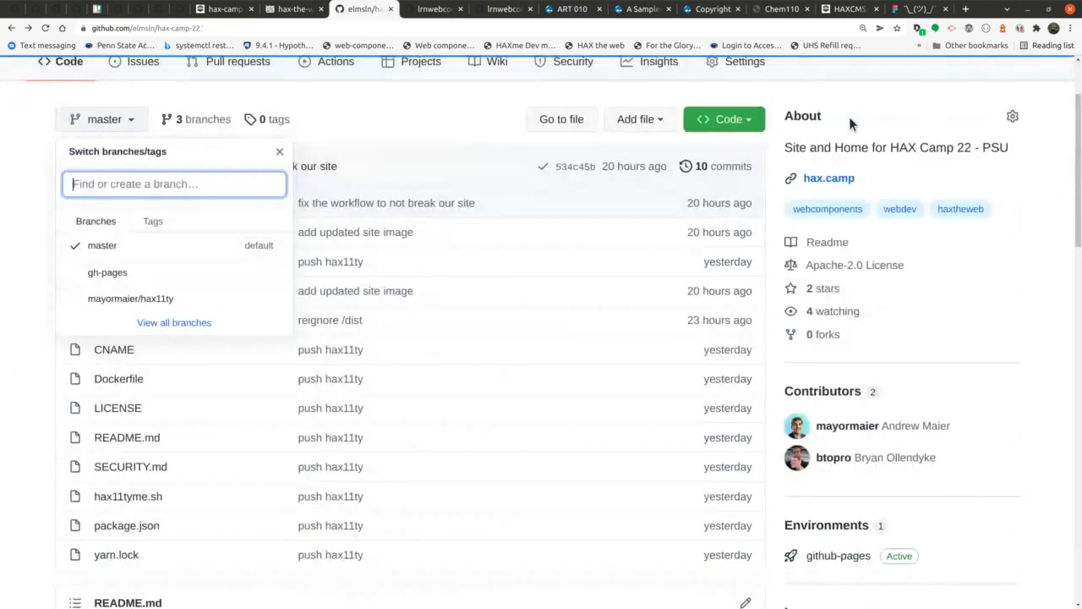
pyautogui.click(1059, 204)
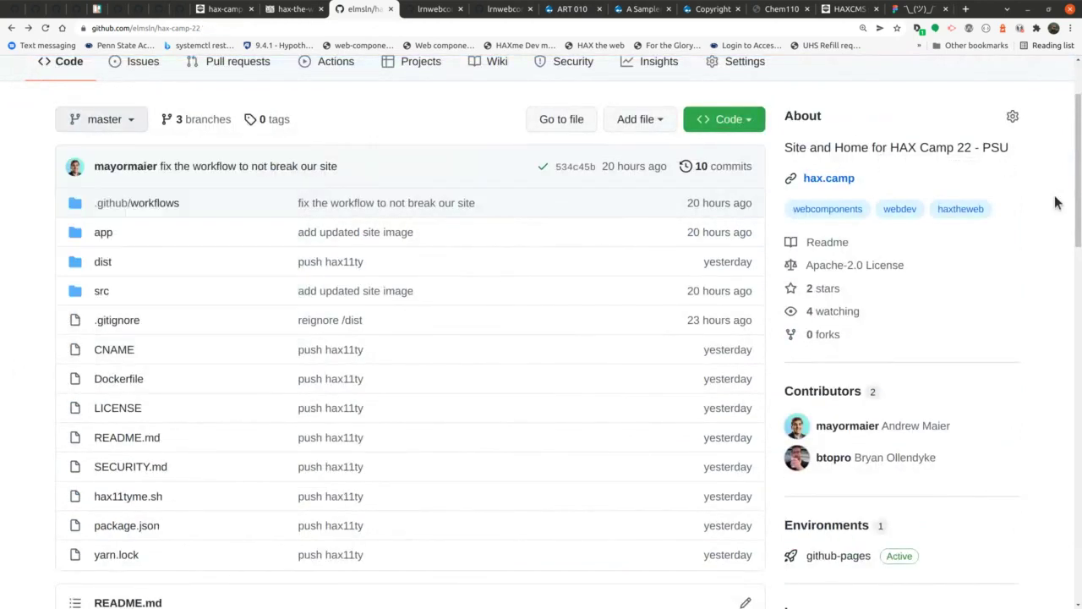
pyautogui.scroll(1, 992, 269)
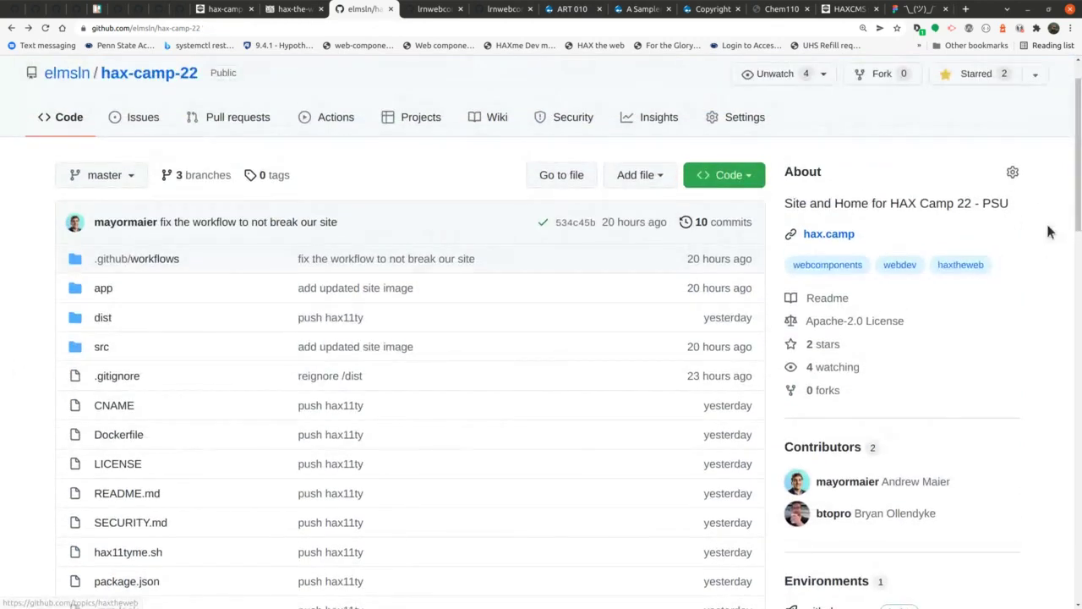
# Switch to Figma and examine the light Theme color selection and Redirecting mockups.
pyautogui.click(918, 9)
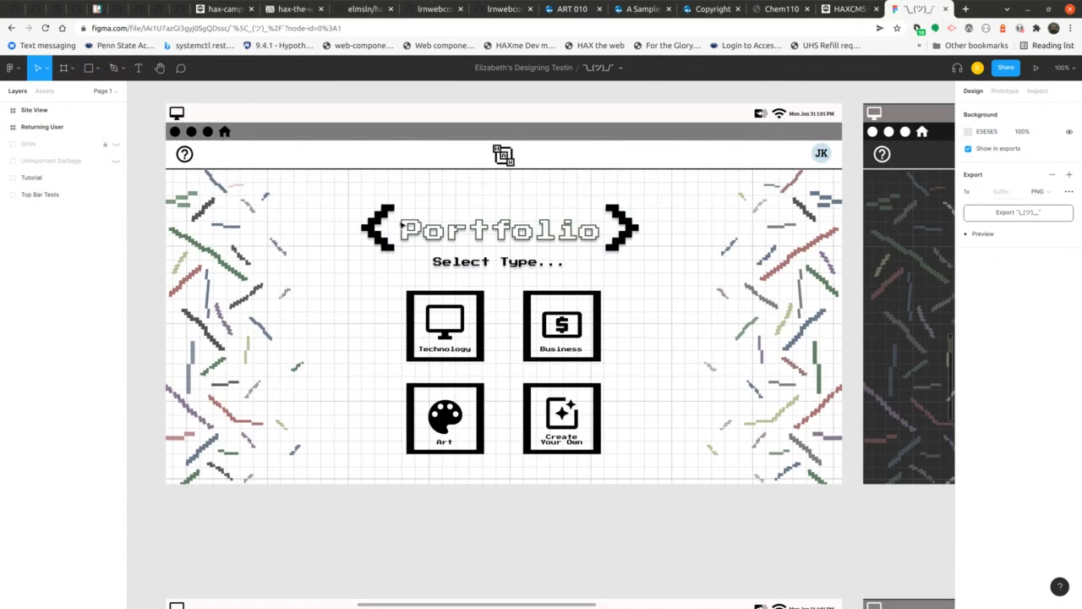
pyautogui.scroll(-2, 484, 230)
pyautogui.scroll(-10, 369, 248)
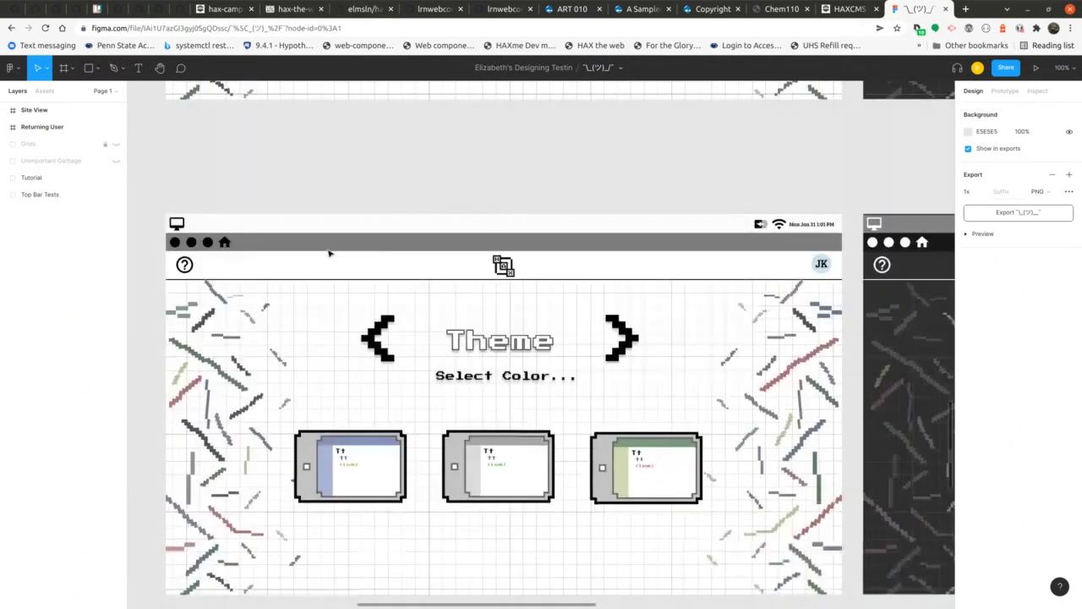
pyautogui.scroll(-1, 363, 225)
pyautogui.scroll(1, 554, 412)
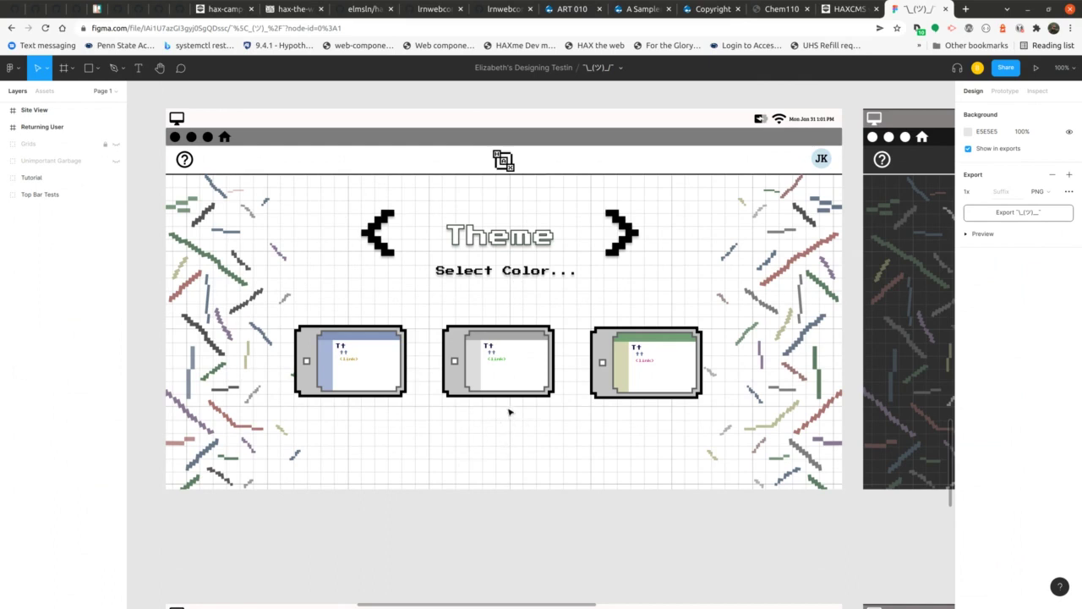
pyautogui.scroll(-5, 578, 393)
pyautogui.scroll(-5, 572, 390)
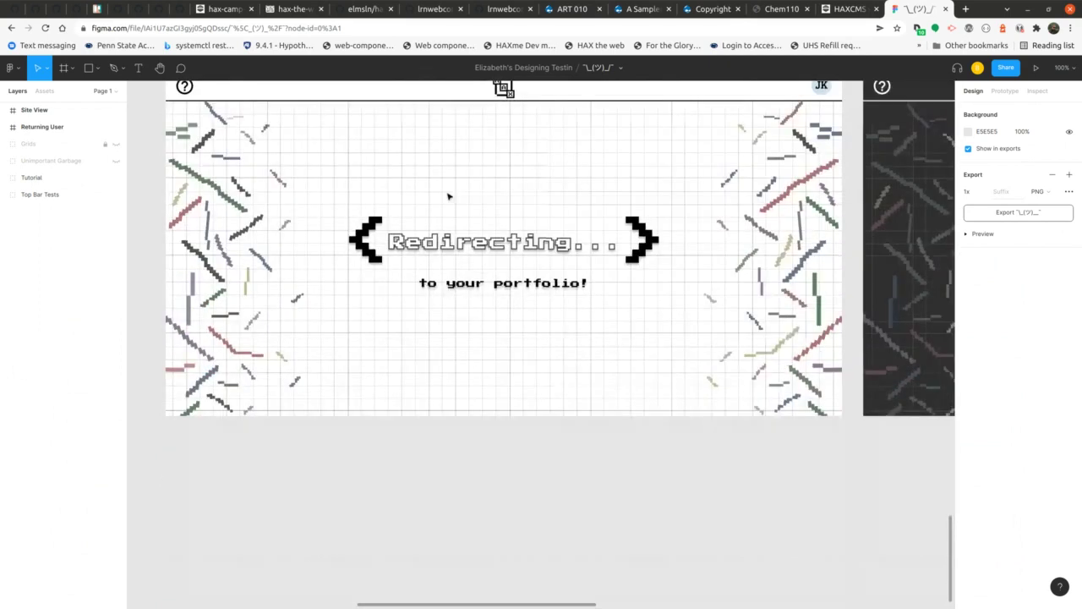